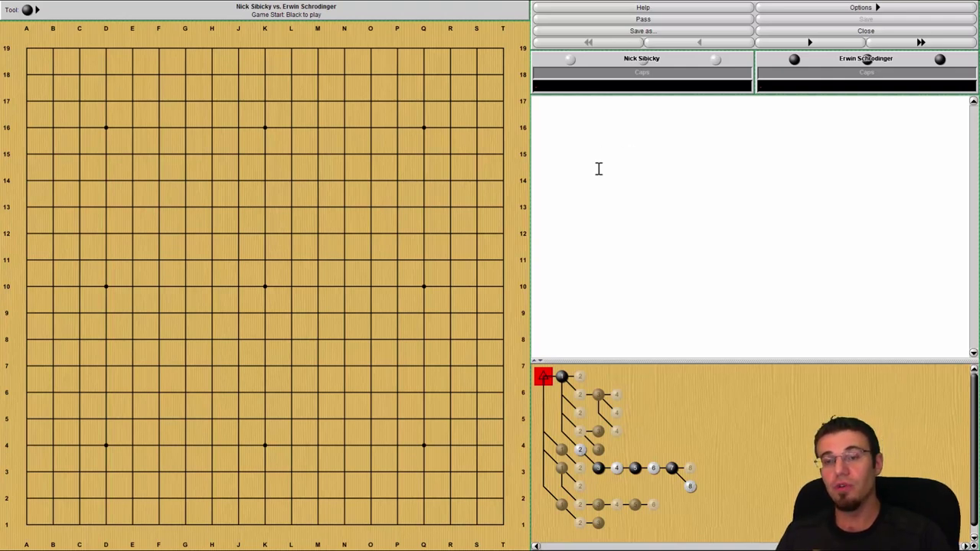
# Try black openings at Q16 and R16, then settle on the 3-3 at R17 with white Q4
pyautogui.click(423, 127)
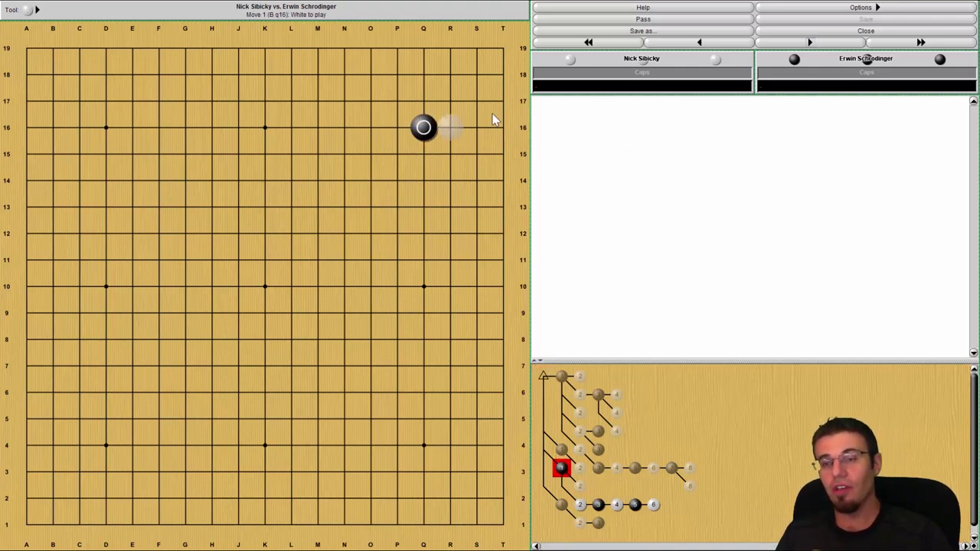
pyautogui.click(722, 42)
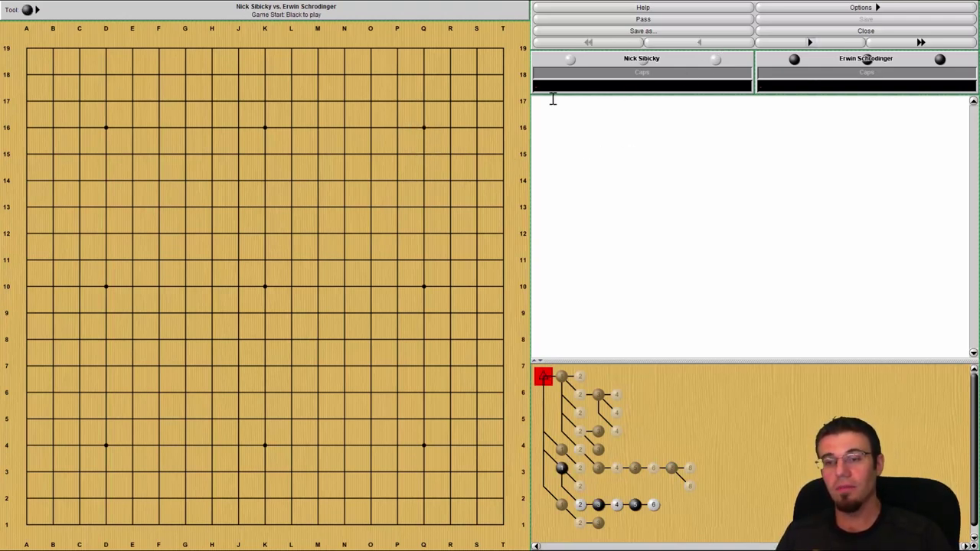
pyautogui.click(449, 128)
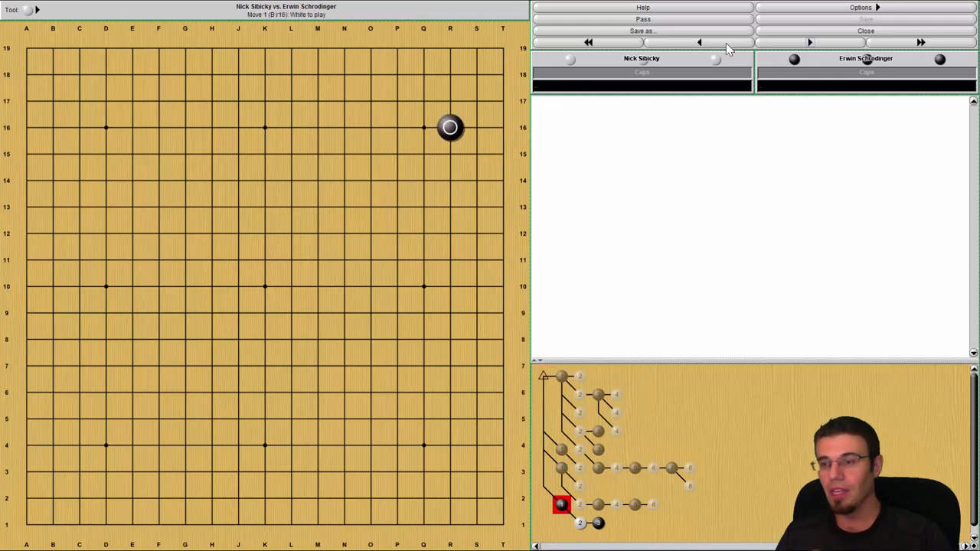
pyautogui.click(725, 44)
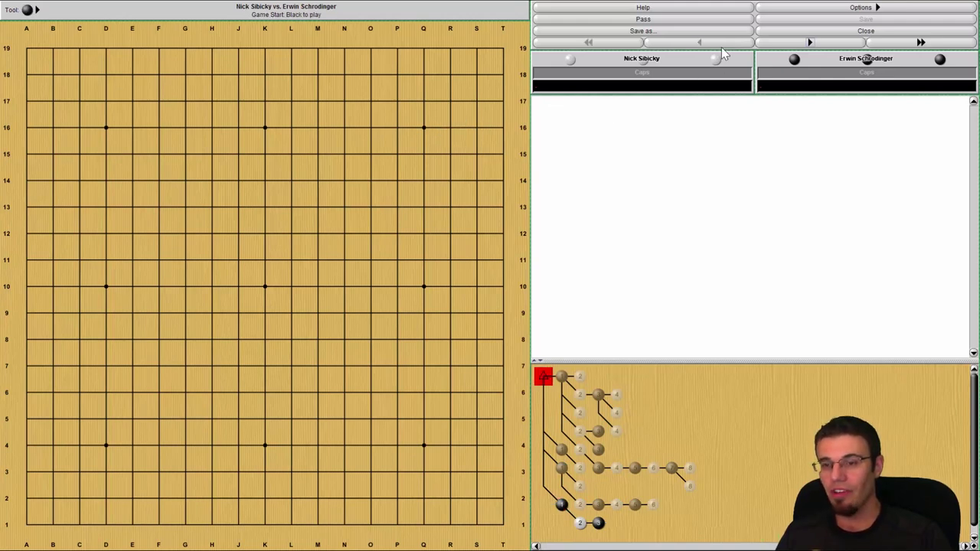
pyautogui.click(450, 107)
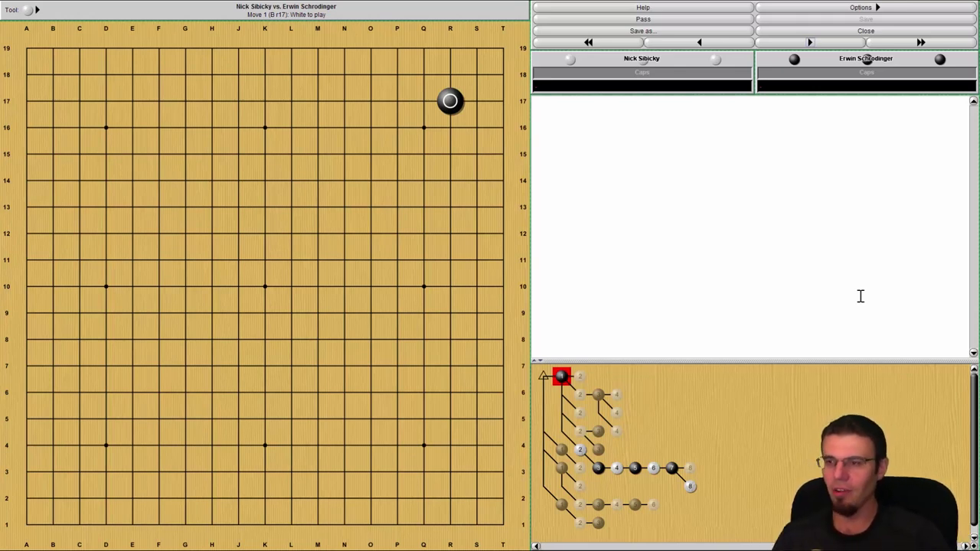
pyautogui.click(424, 446)
# Play black C17 and white D4, then step back two moves to black's R17
pyautogui.click(79, 100)
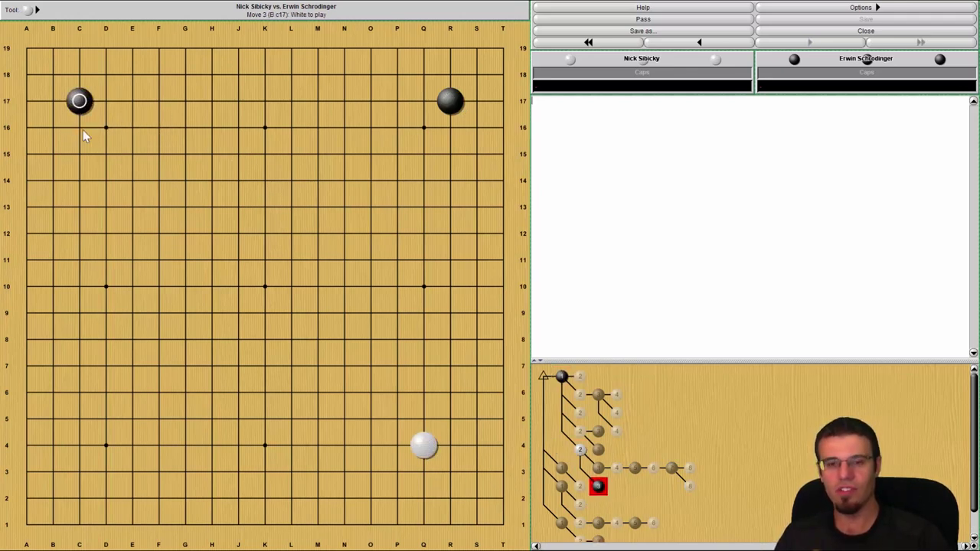
pyautogui.click(105, 446)
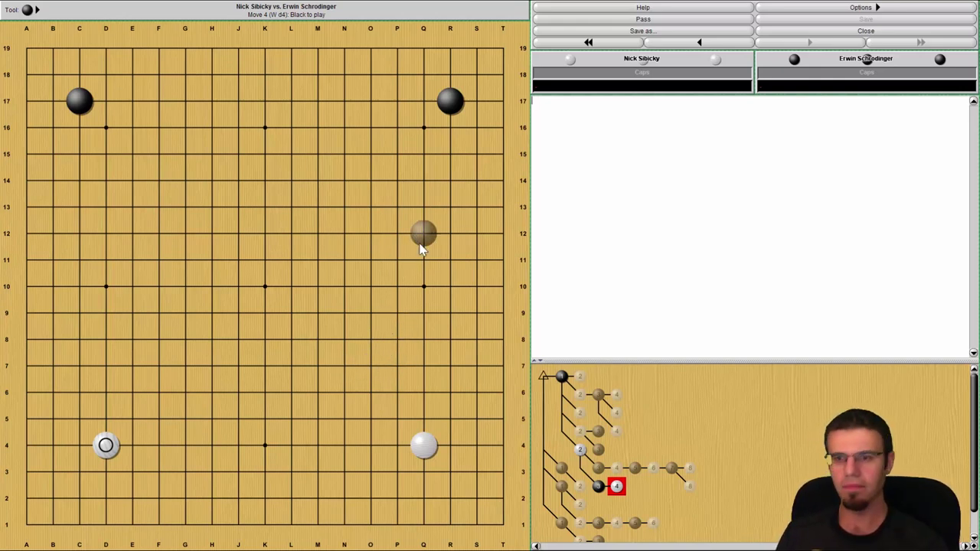
pyautogui.click(735, 43)
pyautogui.click(735, 43)
pyautogui.click(735, 43)
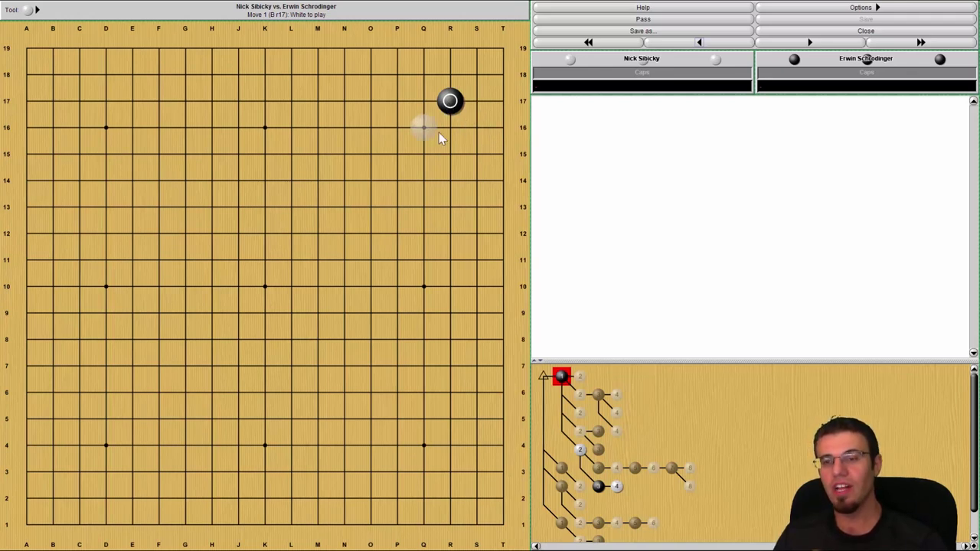
# From the empty board, play the 13-move R17 invasion under black Q16 through black O17
pyautogui.click(699, 42)
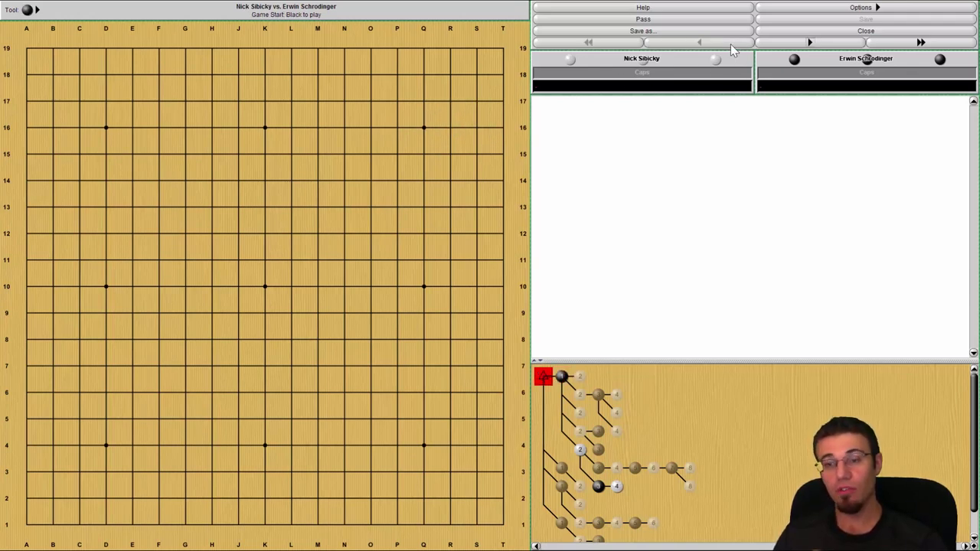
pyautogui.click(424, 127)
pyautogui.click(447, 100)
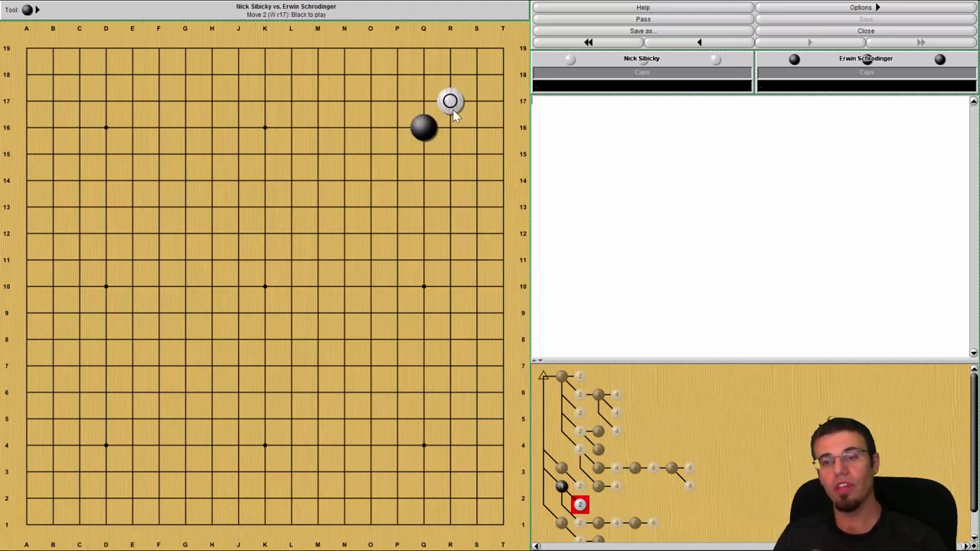
pyautogui.click(423, 100)
pyautogui.click(450, 128)
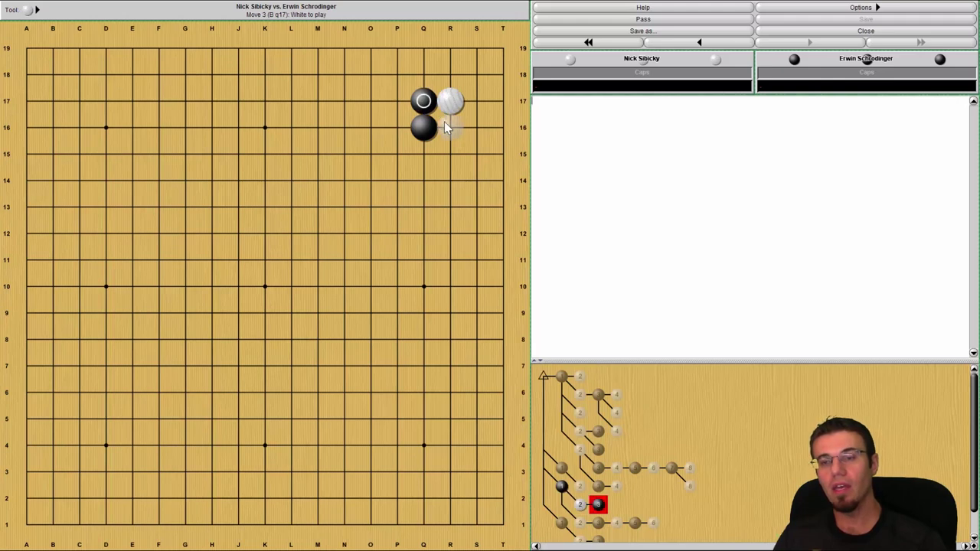
pyautogui.click(451, 154)
pyautogui.click(476, 154)
pyautogui.click(450, 180)
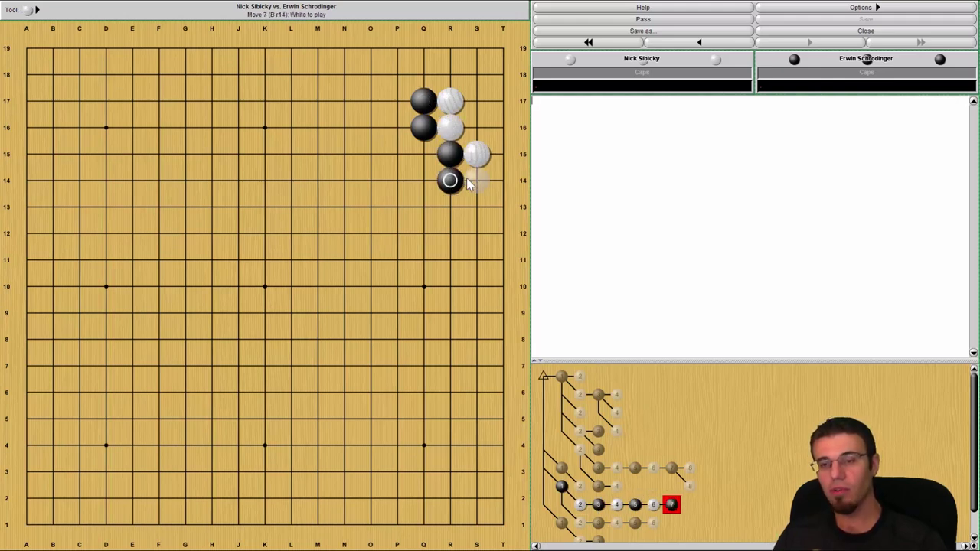
pyautogui.click(476, 181)
pyautogui.click(450, 207)
pyautogui.click(423, 74)
pyautogui.click(396, 74)
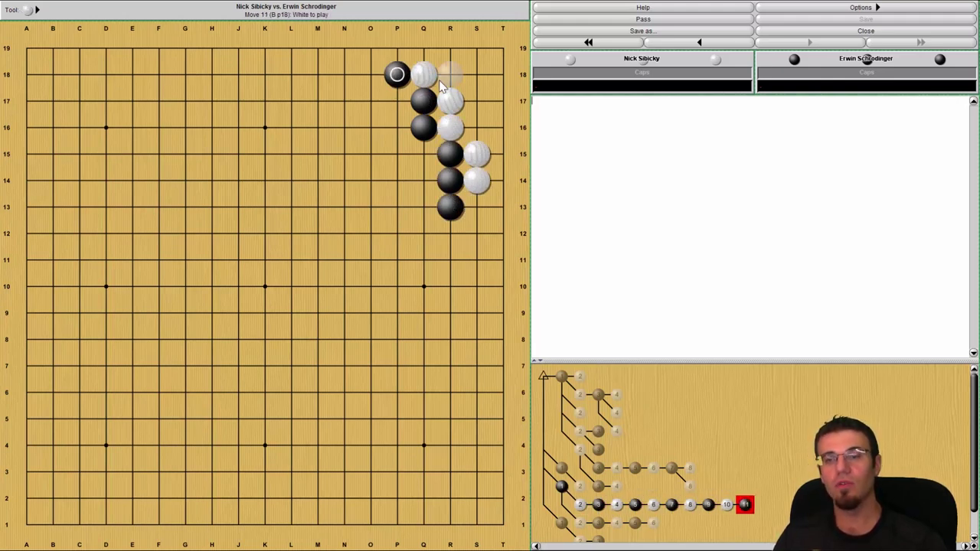
pyautogui.click(450, 74)
pyautogui.click(370, 100)
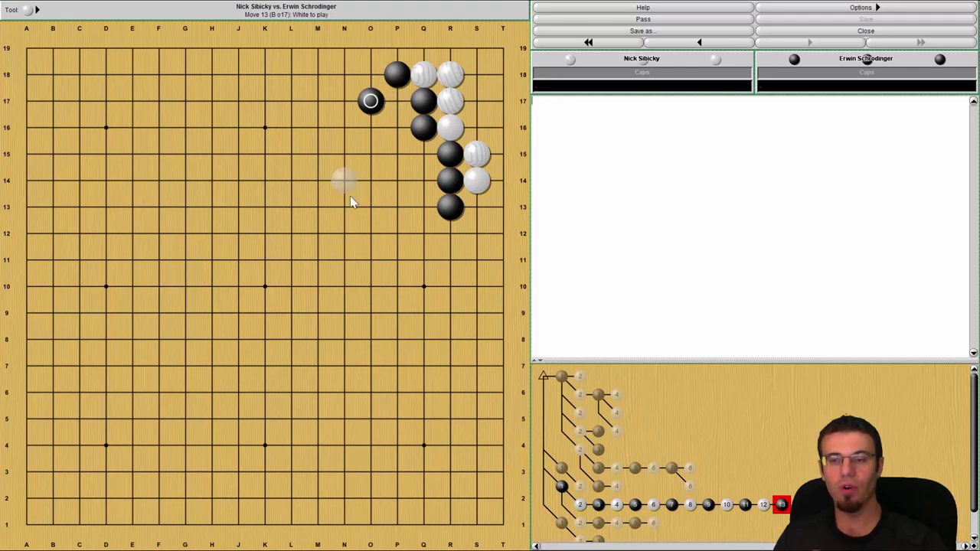
# Step back six moves through the invasion line
pyautogui.click(701, 44)
pyautogui.click(702, 43)
pyautogui.click(701, 44)
pyautogui.click(702, 44)
pyautogui.click(701, 43)
pyautogui.click(701, 44)
pyautogui.click(701, 43)
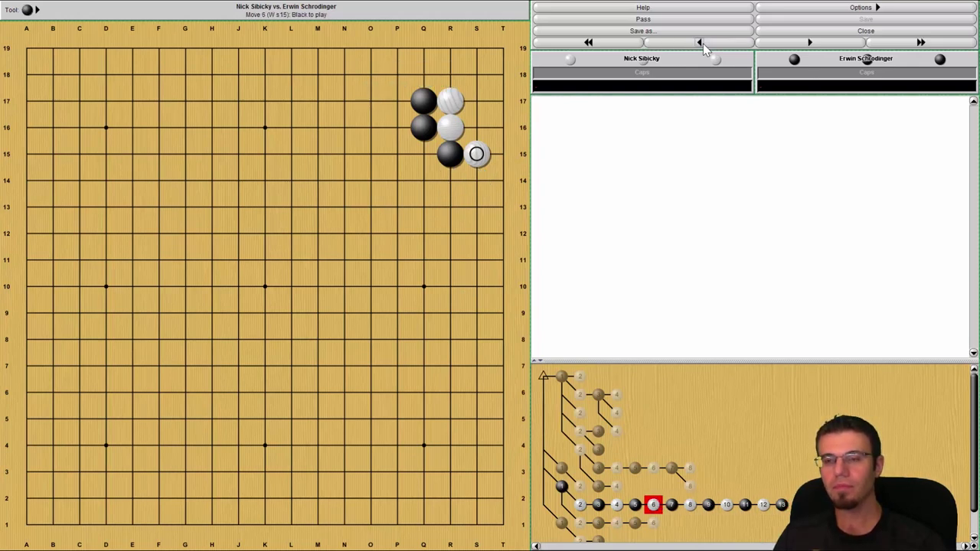
pyautogui.click(702, 43)
pyautogui.click(701, 44)
pyautogui.click(702, 44)
pyautogui.click(702, 44)
pyautogui.click(702, 43)
pyautogui.click(701, 44)
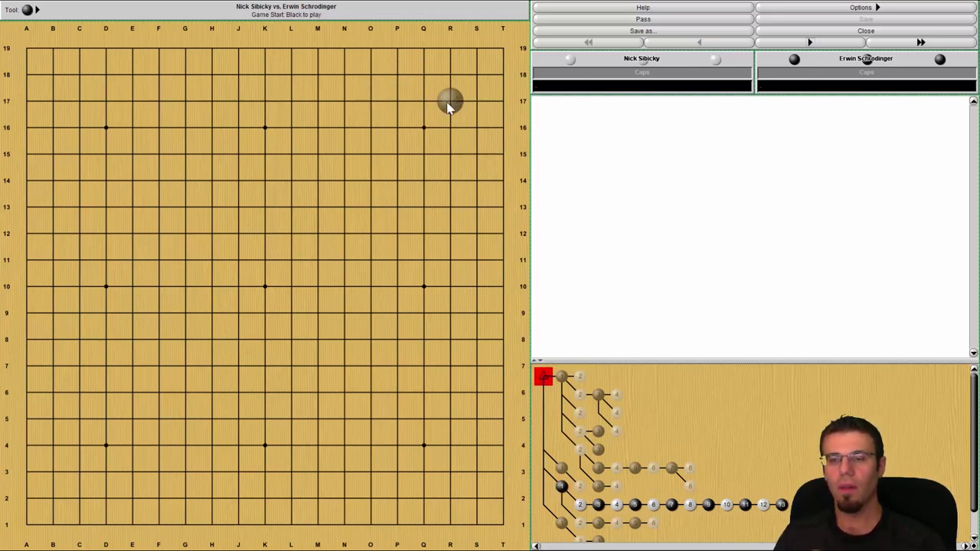
# Against black R17, try white's Q16 and Q15 approaches, ending on the Q14 approach
pyautogui.click(449, 107)
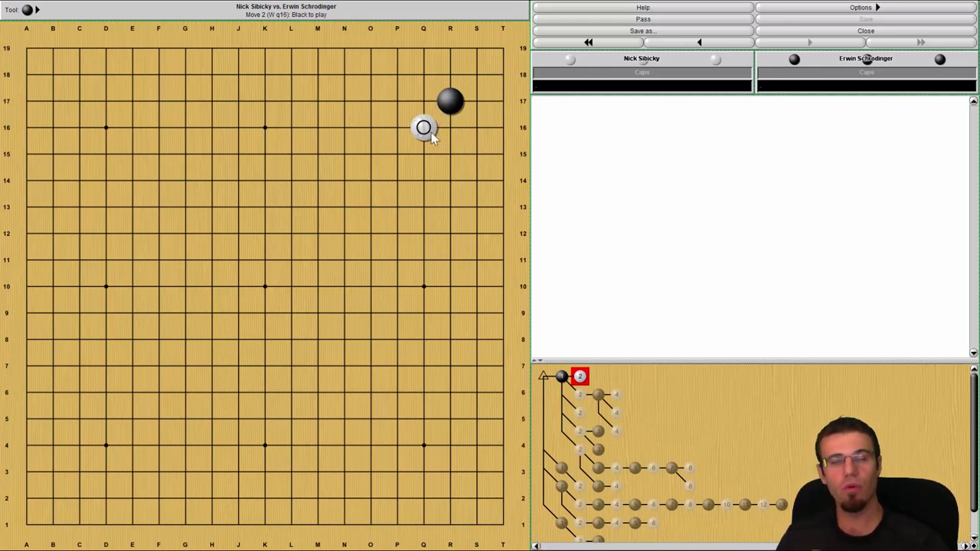
pyautogui.click(685, 43)
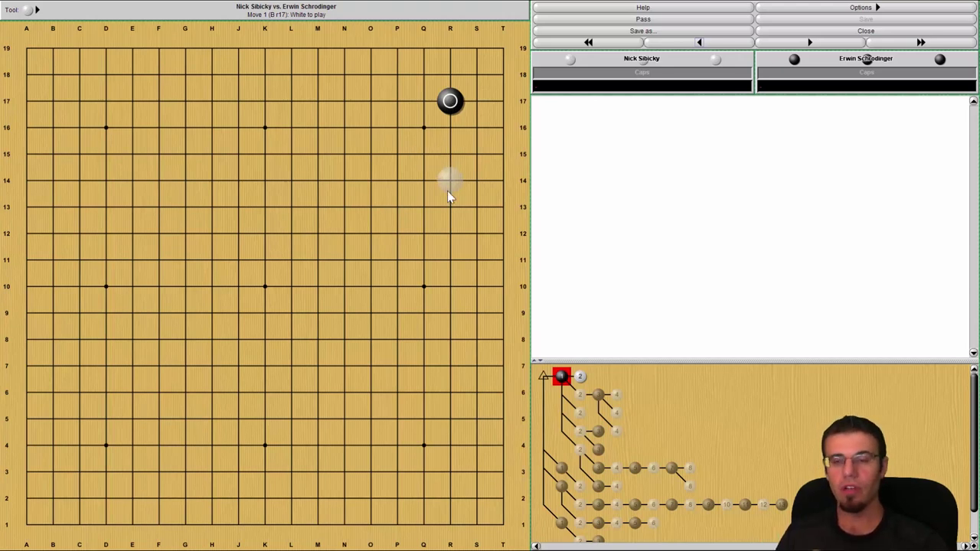
pyautogui.click(424, 159)
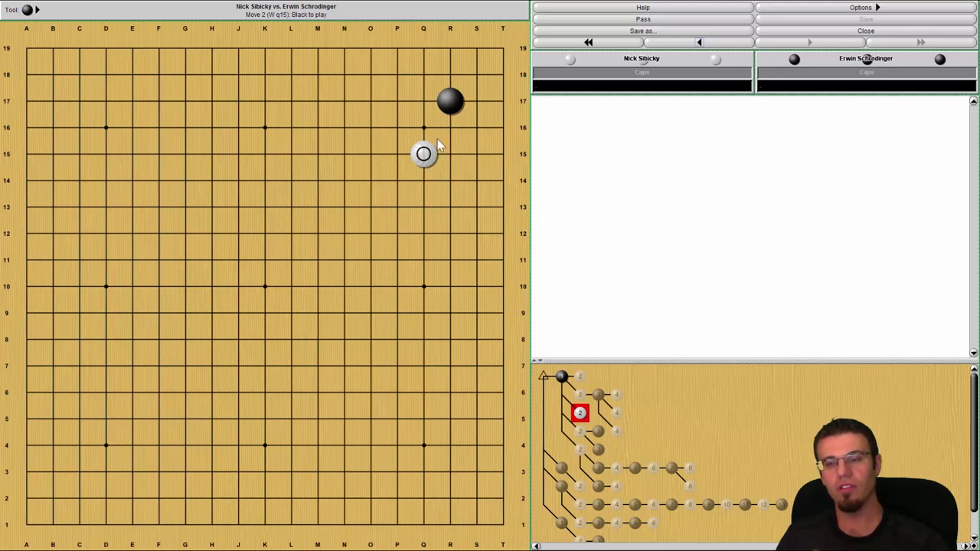
pyautogui.click(698, 42)
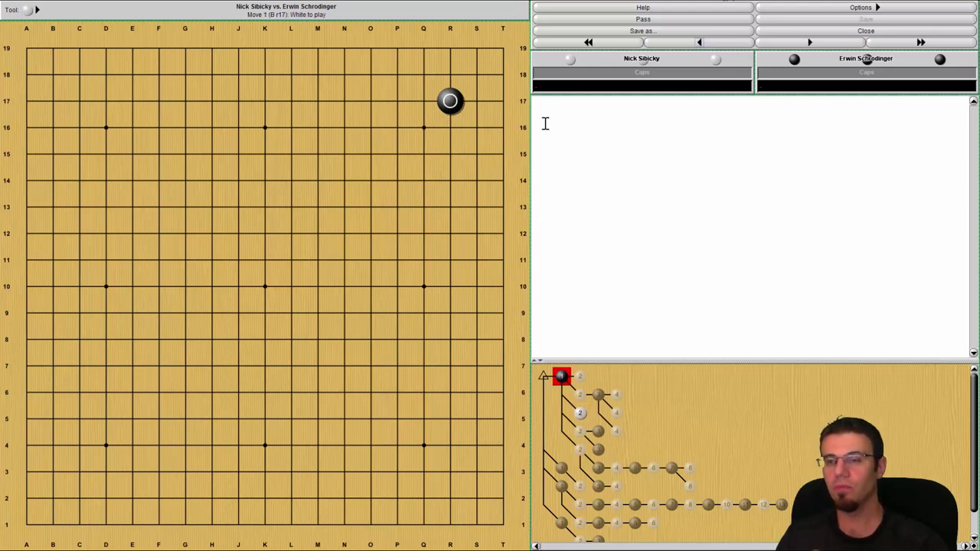
pyautogui.click(423, 180)
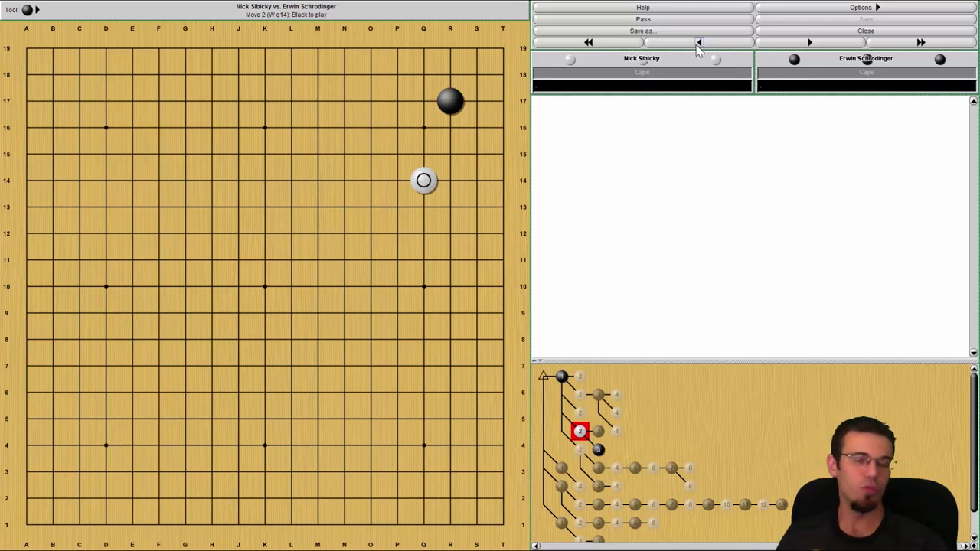
# From black R17, play a trial line: Q4, D17, D15, C15, C14, C16, D14, F17, D10, D4, F3
pyautogui.click(697, 44)
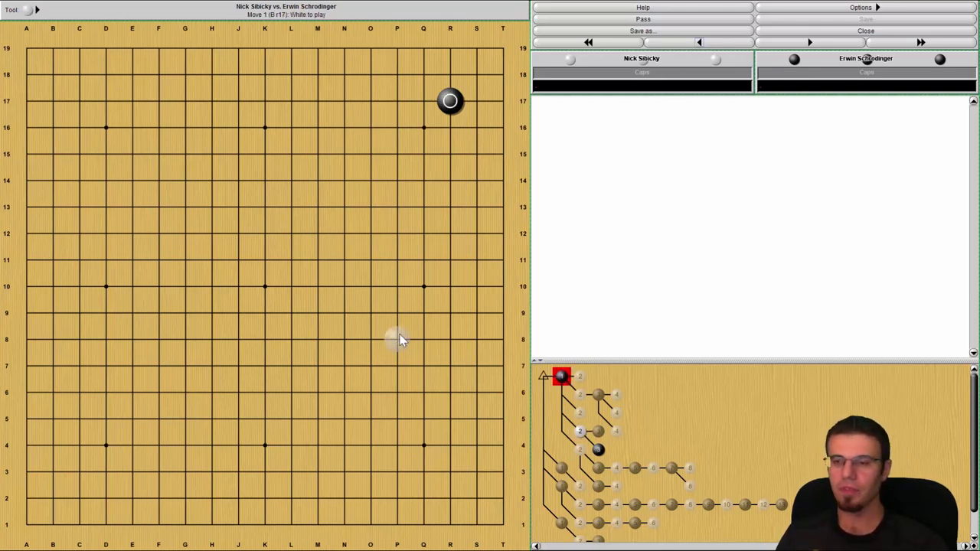
pyautogui.click(429, 452)
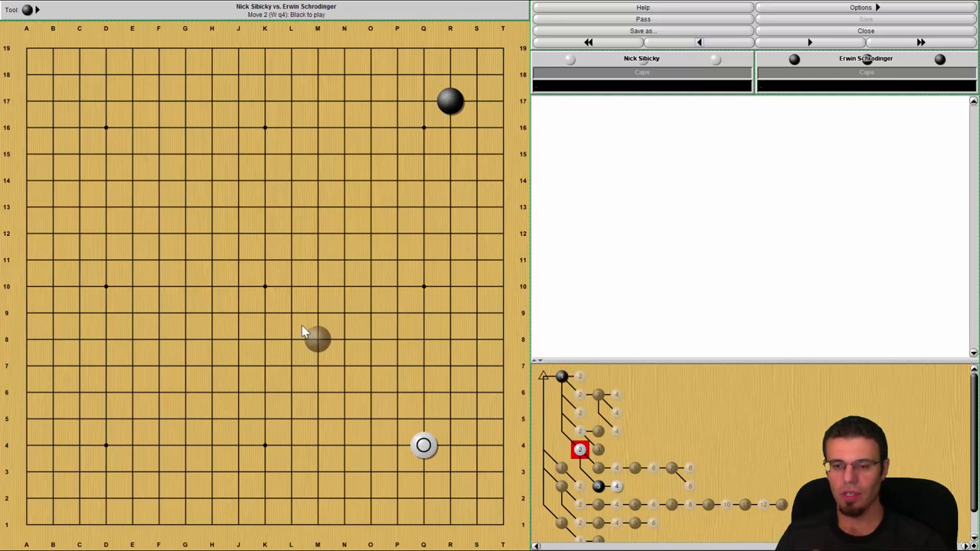
pyautogui.click(111, 103)
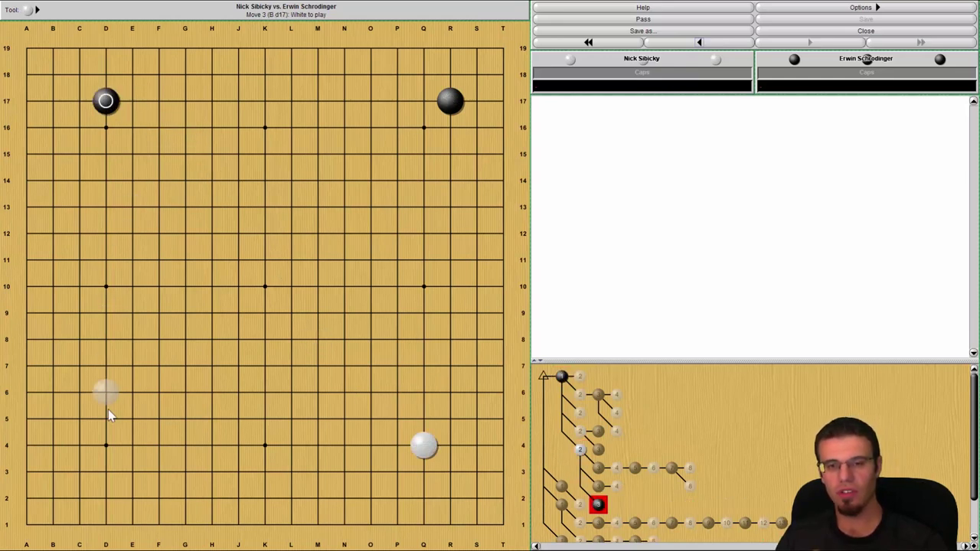
pyautogui.click(105, 153)
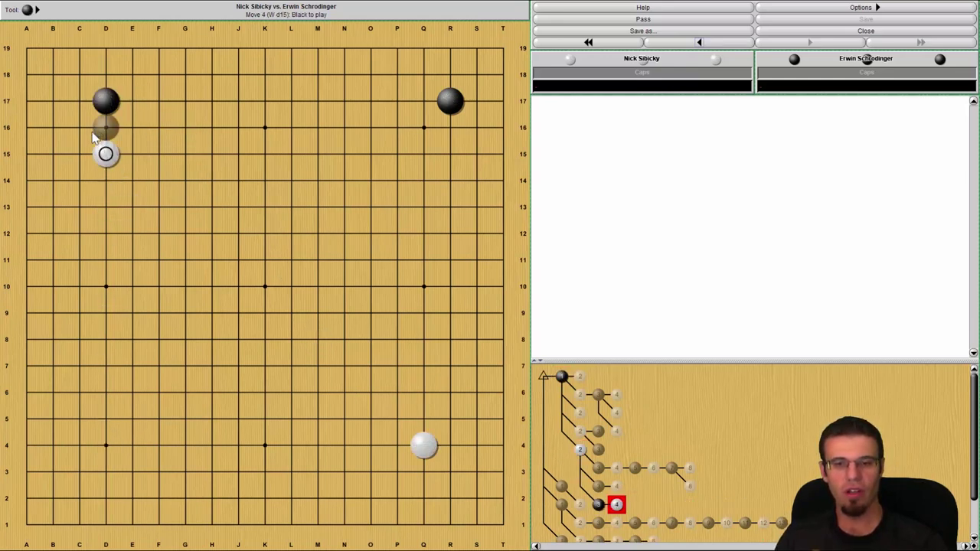
pyautogui.click(79, 154)
pyautogui.click(79, 180)
pyautogui.click(79, 127)
pyautogui.click(107, 185)
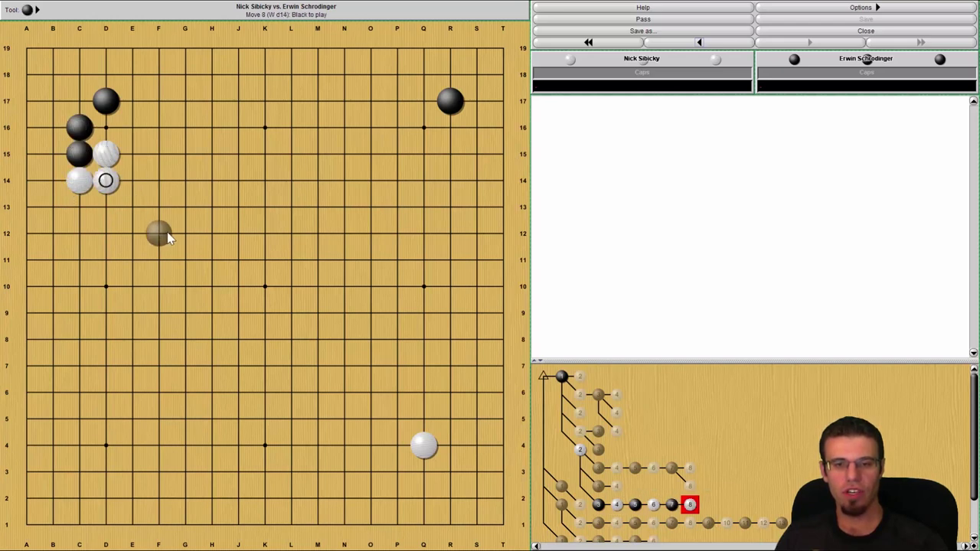
pyautogui.click(159, 101)
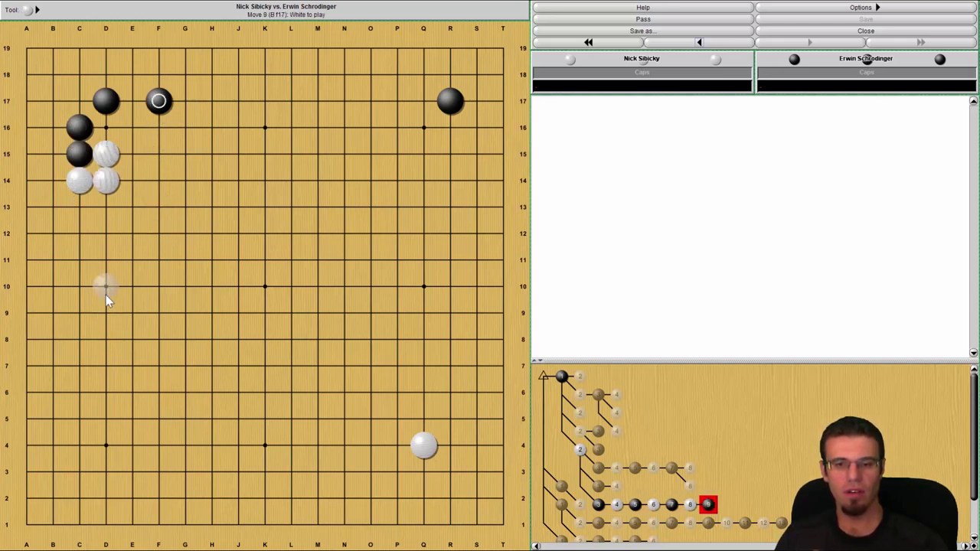
pyautogui.click(106, 290)
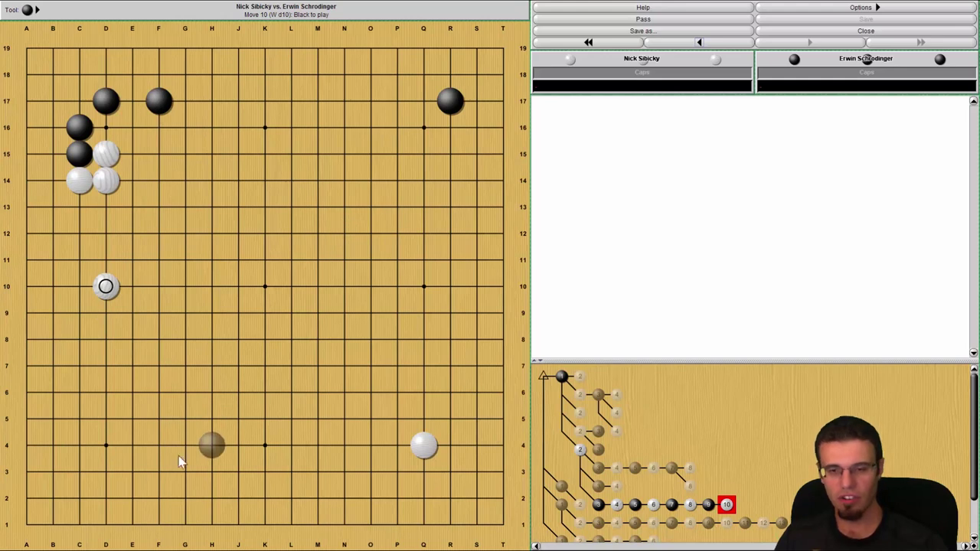
pyautogui.click(107, 450)
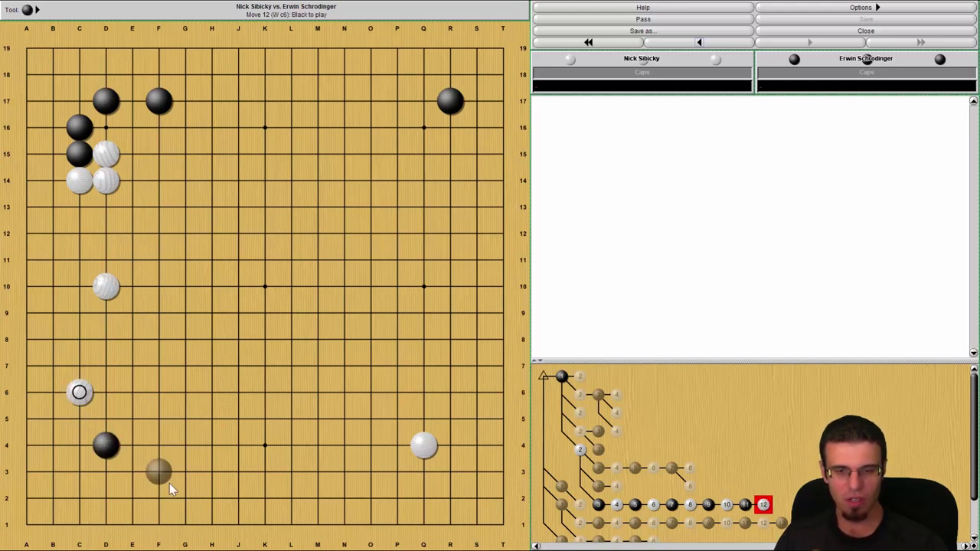
pyautogui.click(169, 483)
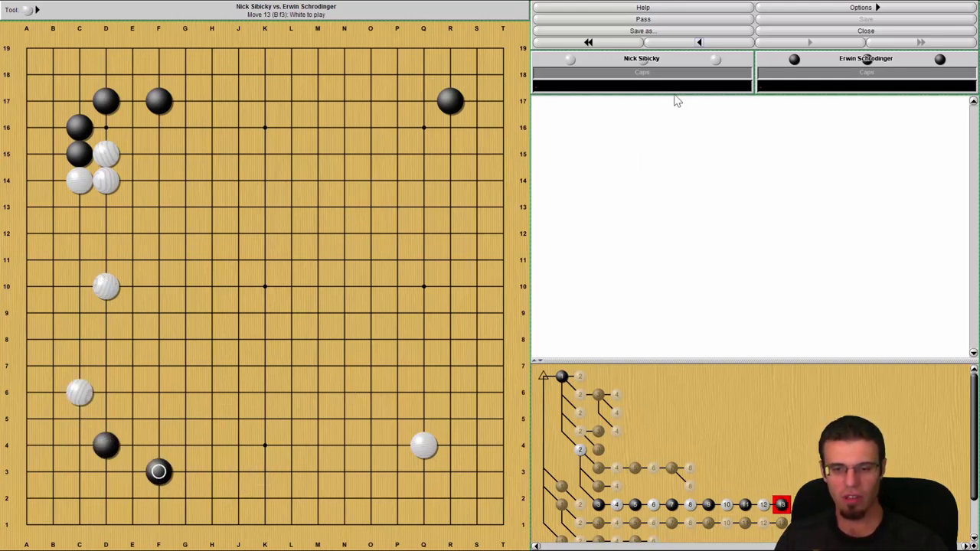
# Step back seven moves to the move 2 position
pyautogui.click(704, 44)
pyautogui.click(705, 43)
pyautogui.click(705, 44)
pyautogui.click(704, 43)
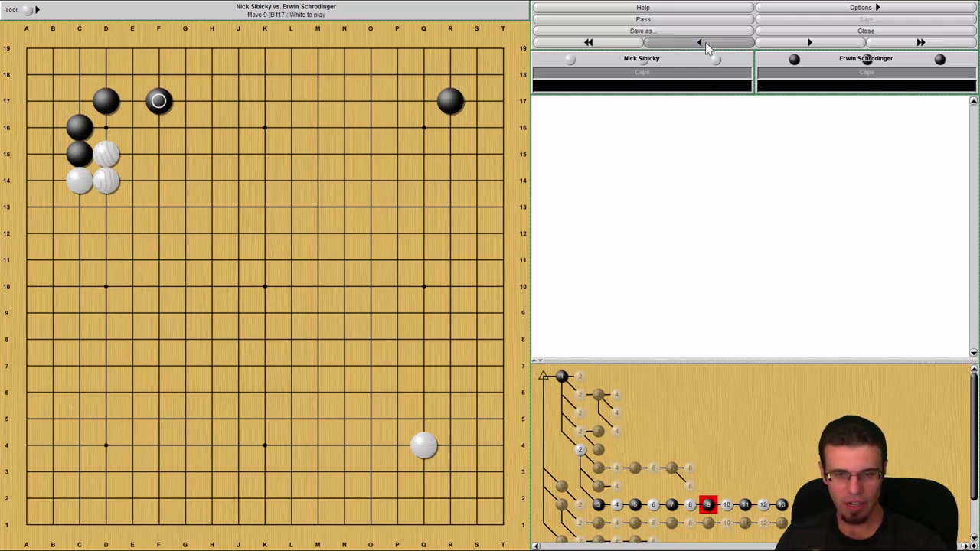
pyautogui.click(704, 44)
pyautogui.click(705, 43)
pyautogui.click(704, 44)
pyautogui.click(704, 43)
pyautogui.click(704, 43)
pyautogui.click(705, 44)
pyautogui.click(704, 44)
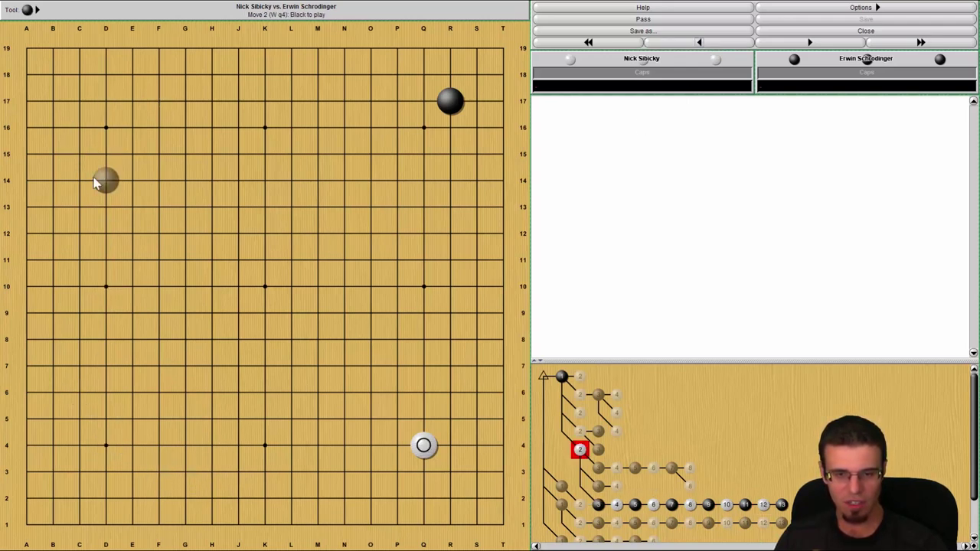
# Play the lower-left approach line D17, D4, C6, F3, B4, C3, C9, then D15 and C15
pyautogui.click(106, 102)
pyautogui.click(105, 444)
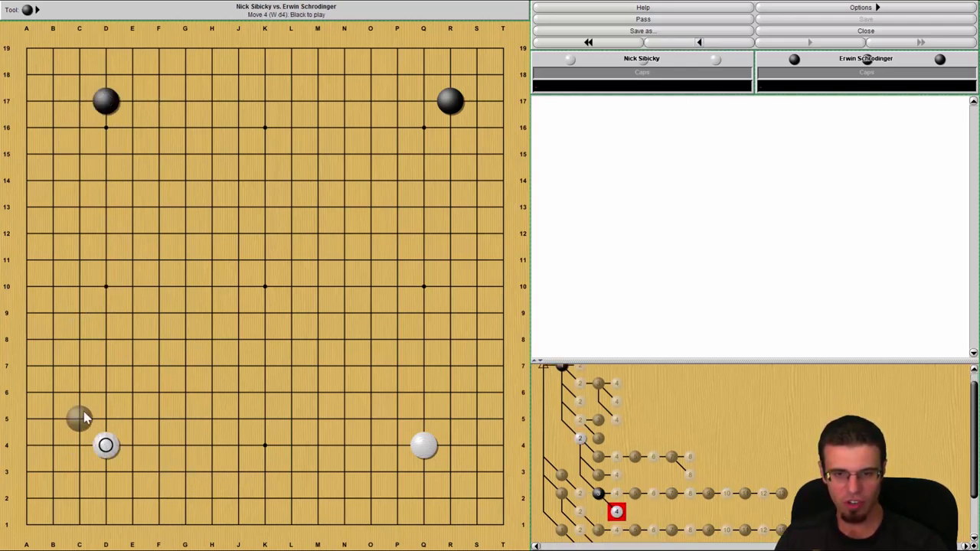
pyautogui.click(79, 392)
pyautogui.click(159, 472)
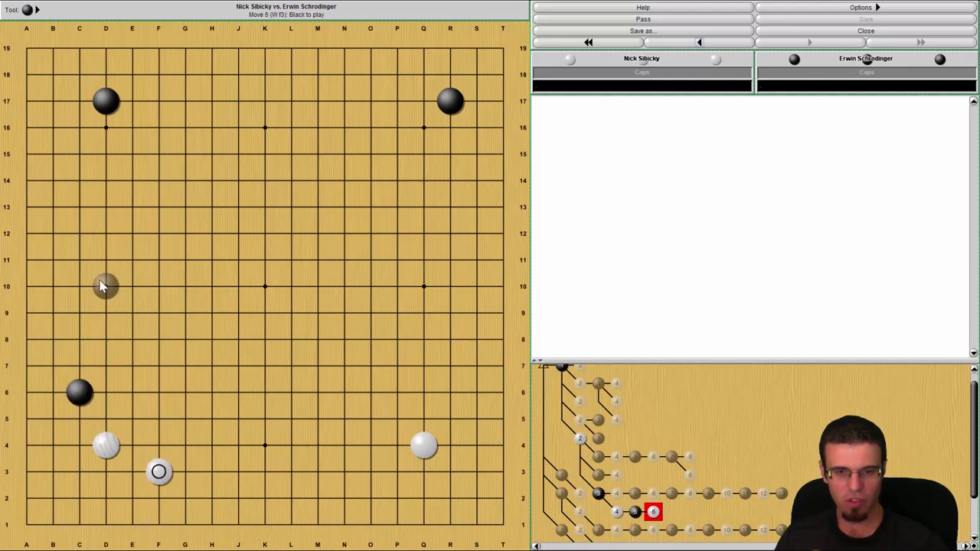
pyautogui.click(53, 444)
pyautogui.click(76, 473)
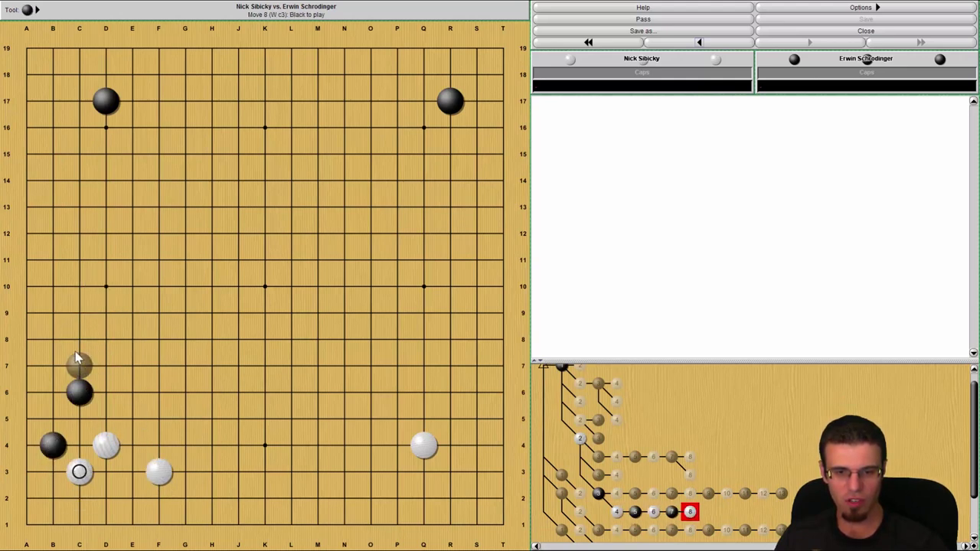
pyautogui.click(79, 312)
pyautogui.click(103, 146)
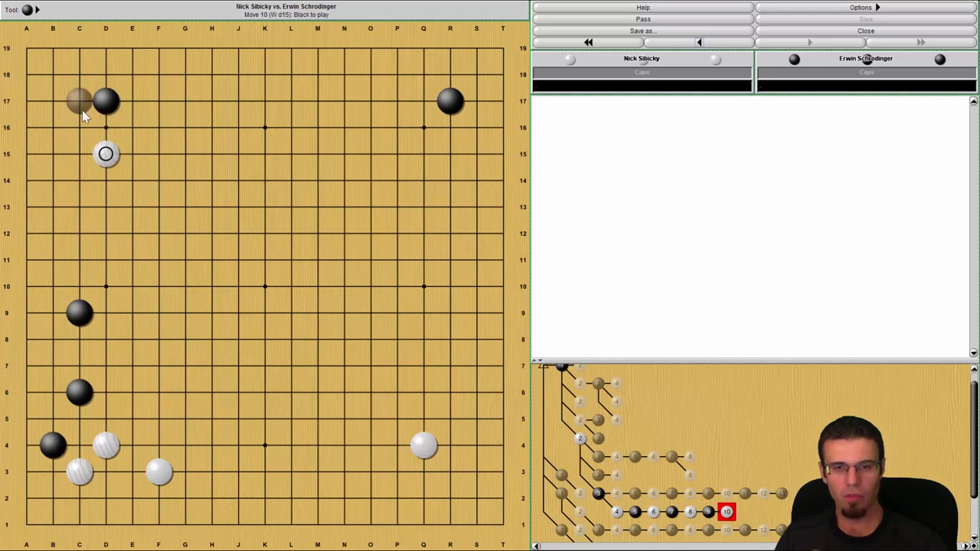
pyautogui.click(80, 155)
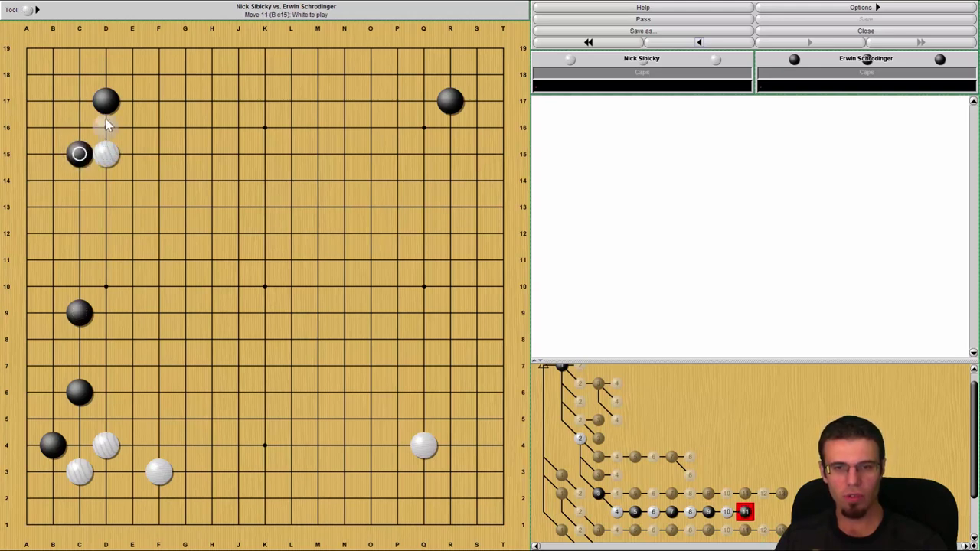
# Take back D15 and C15, branching instead with white D8 and continuing to black C7
pyautogui.click(726, 44)
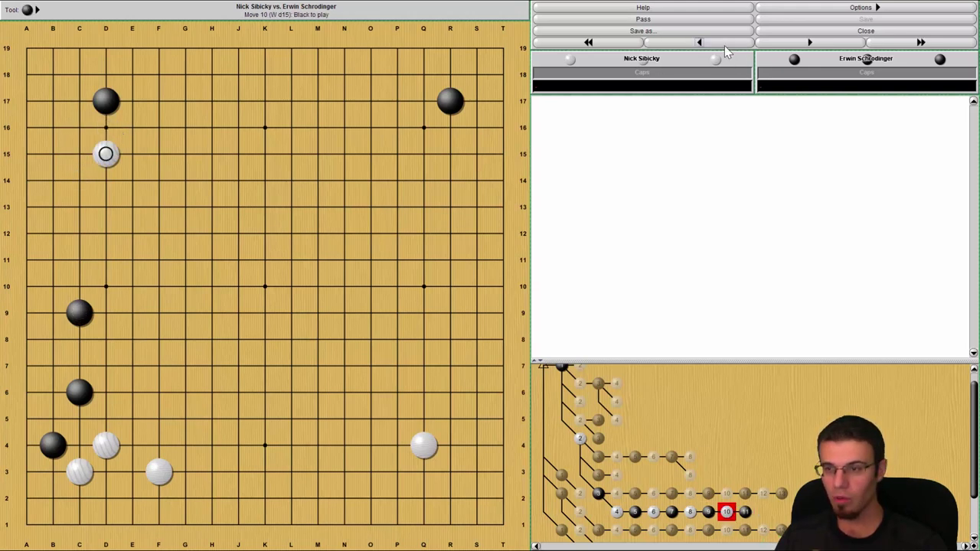
pyautogui.click(725, 48)
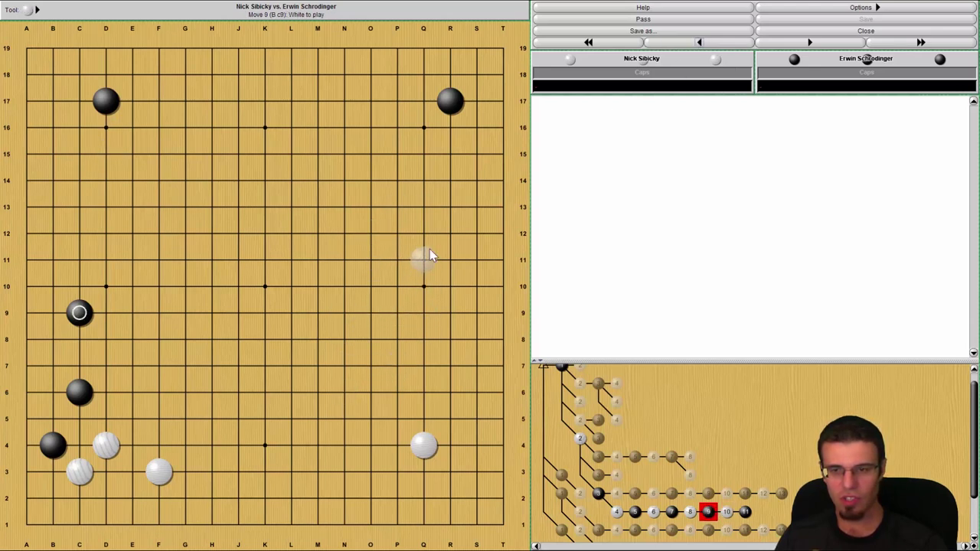
pyautogui.click(106, 341)
pyautogui.click(105, 392)
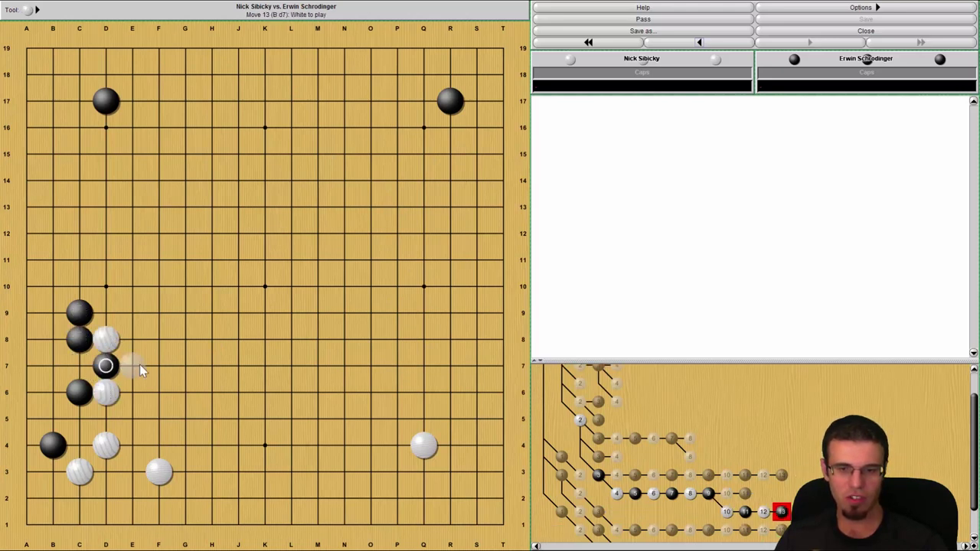
pyautogui.click(132, 366)
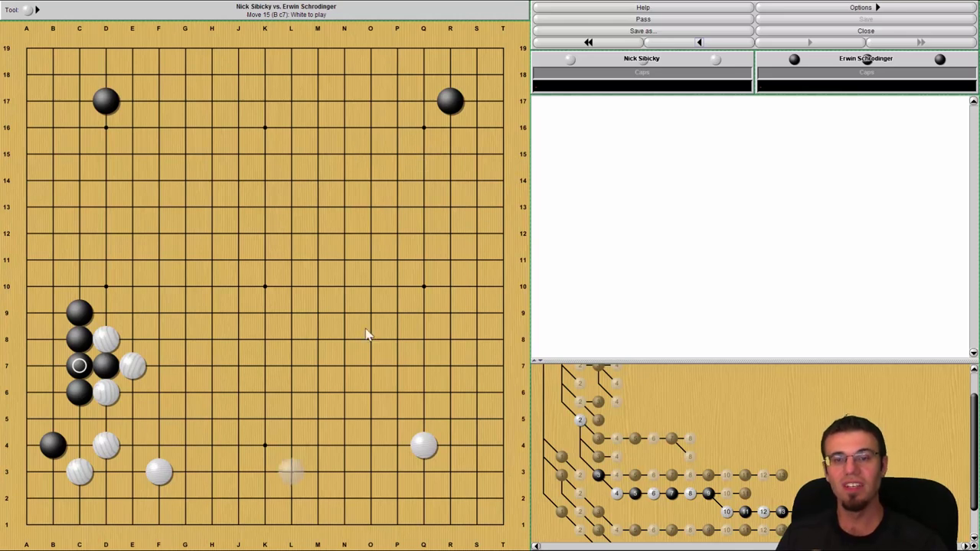
# Try white Q16, then replace it with white Q14, black O16 and white Q10
pyautogui.click(423, 127)
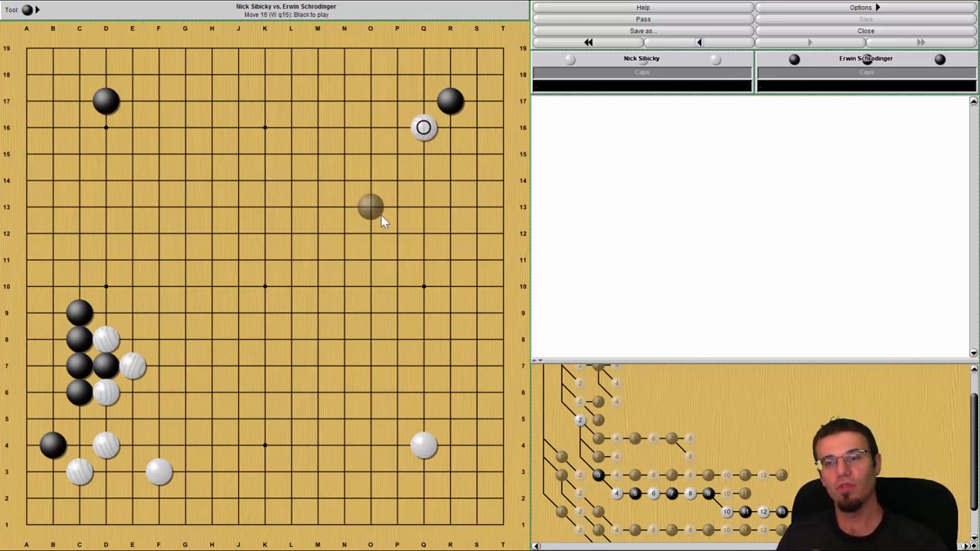
pyautogui.click(699, 43)
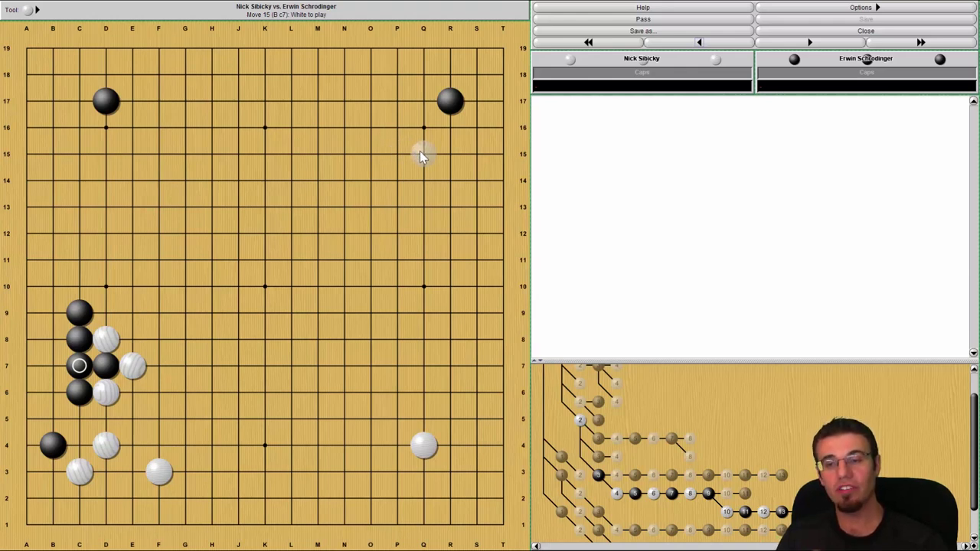
pyautogui.click(426, 184)
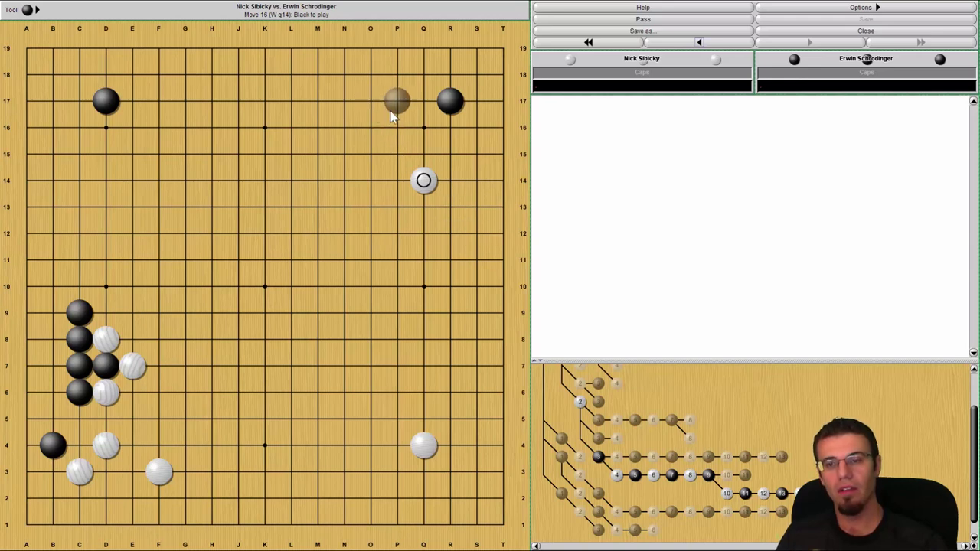
pyautogui.click(369, 129)
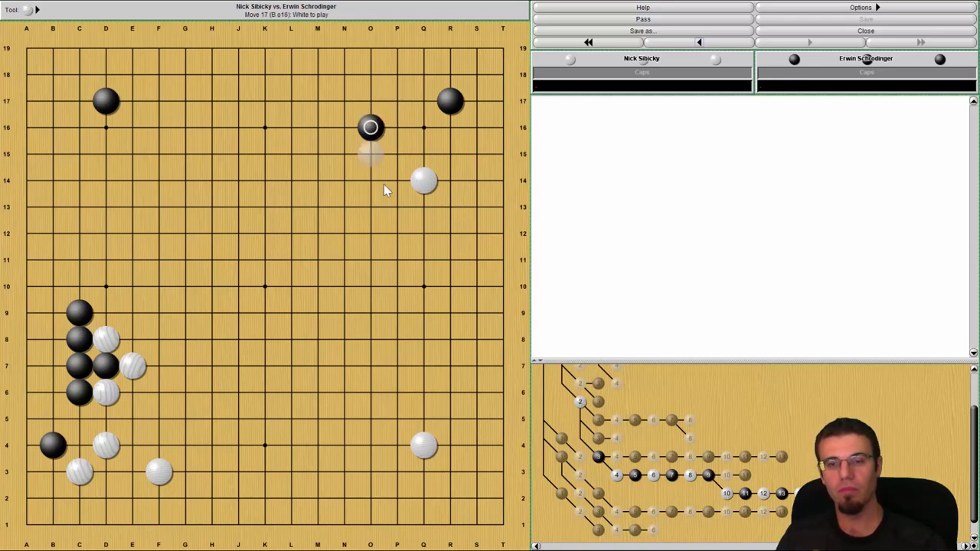
pyautogui.click(424, 288)
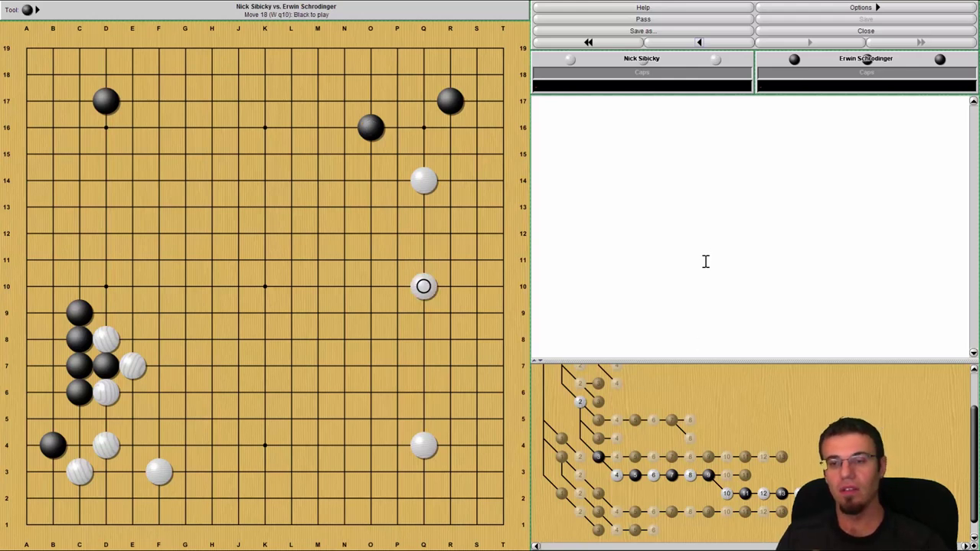
# Mark Q17 and P17 with squares using the Square tool
pyautogui.click(27, 9)
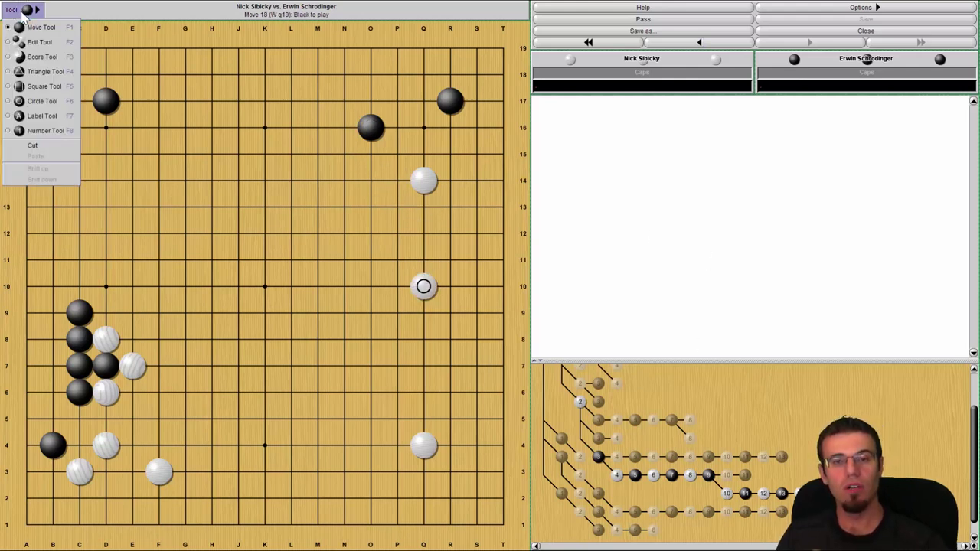
pyautogui.click(51, 101)
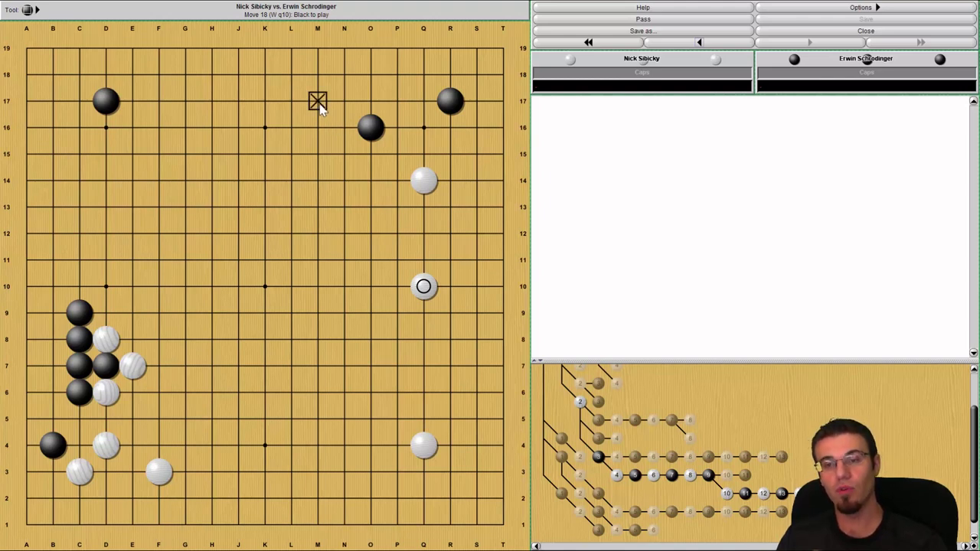
pyautogui.click(422, 104)
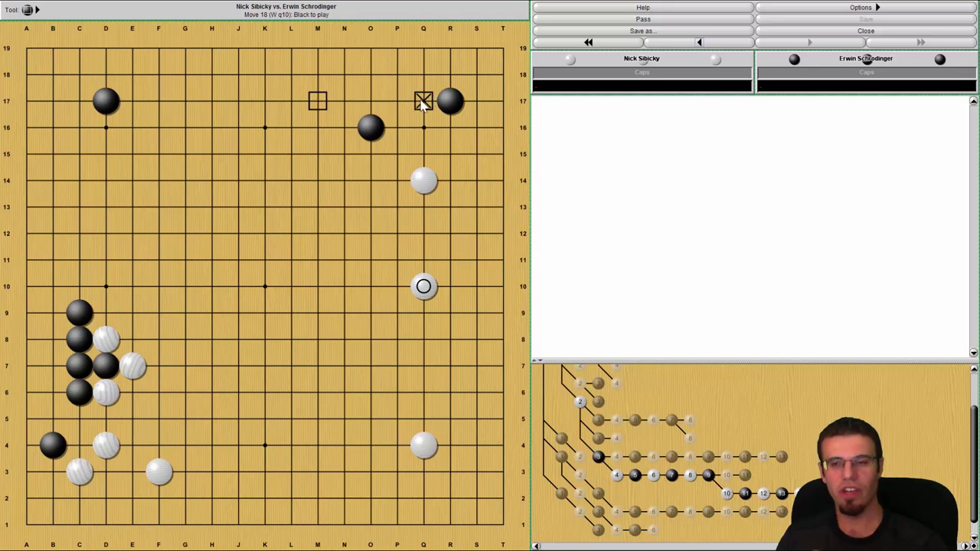
pyautogui.click(396, 101)
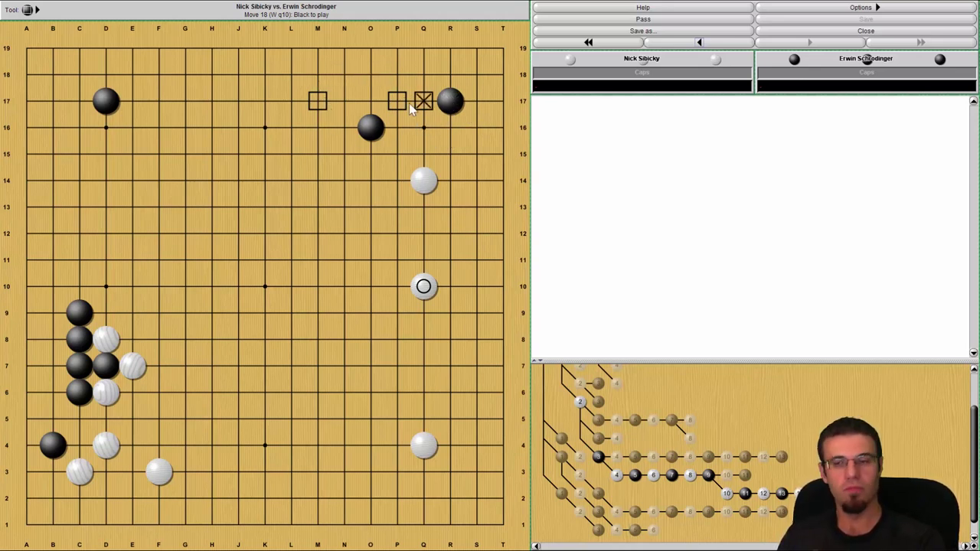
# Circle-mark R16 and P17, then step back one move
pyautogui.click(27, 11)
pyautogui.click(44, 100)
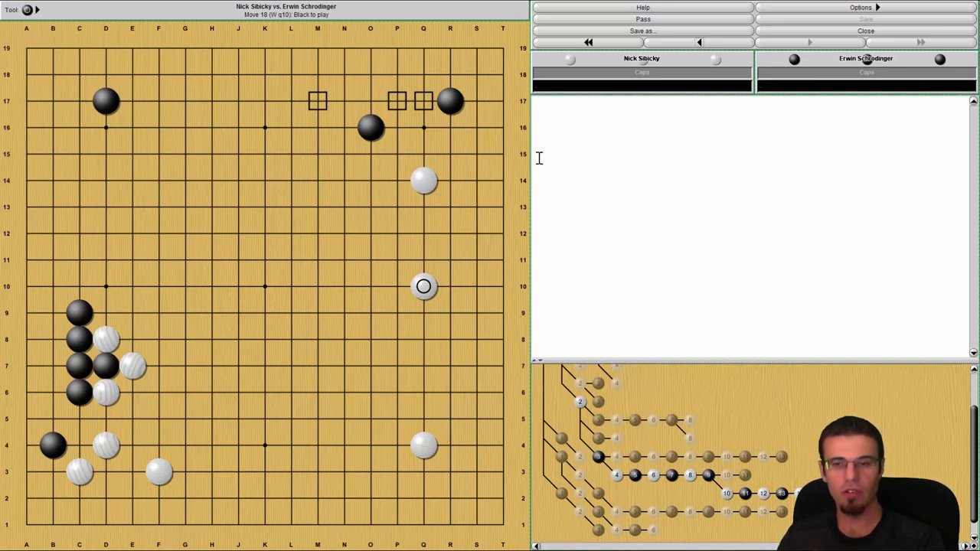
pyautogui.click(449, 129)
pyautogui.click(397, 101)
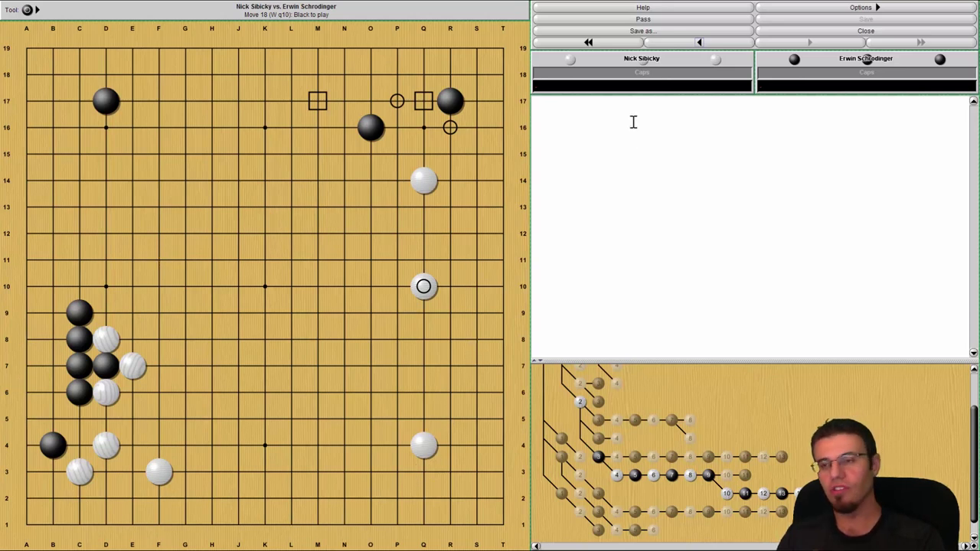
pyautogui.click(692, 44)
# Step back to move 15, then try white Q14 and Q16, taking each back
pyautogui.click(691, 45)
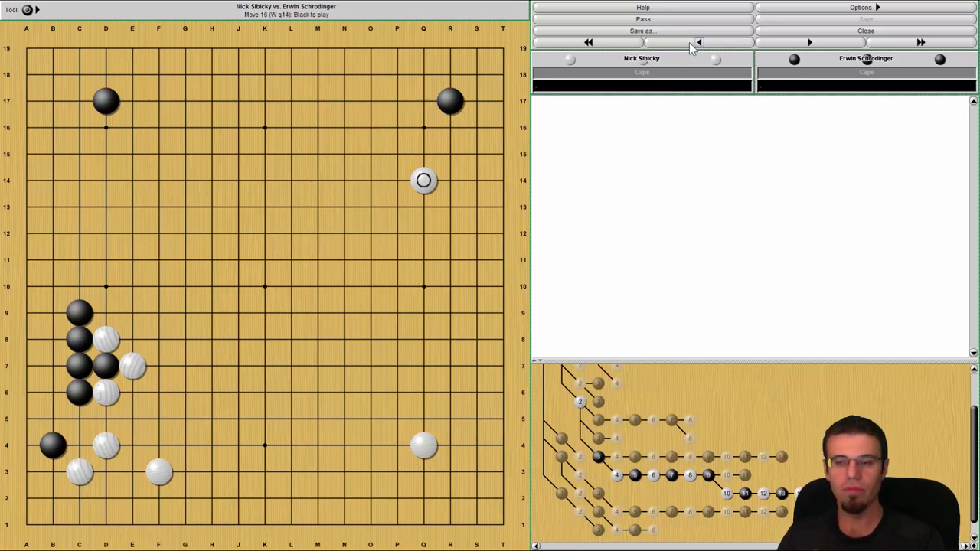
pyautogui.click(695, 44)
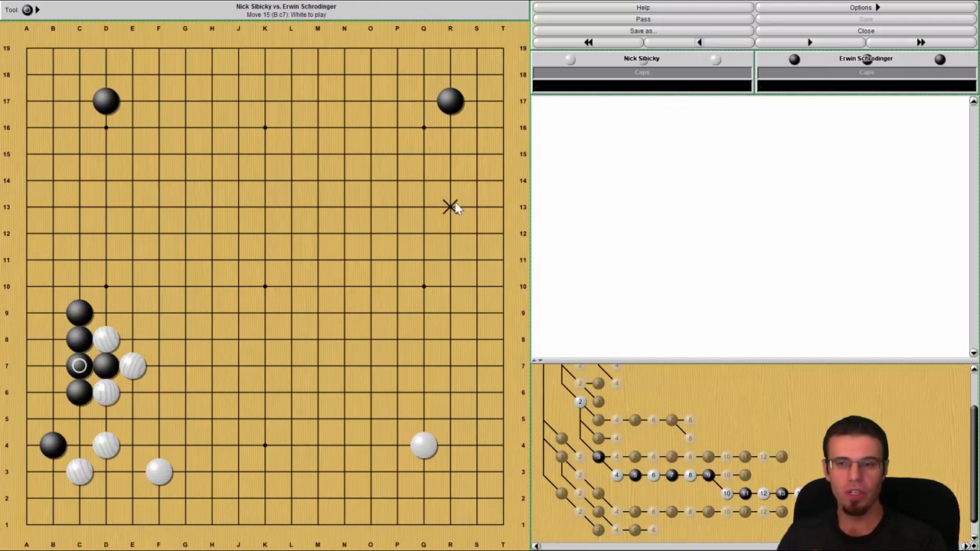
pyautogui.click(27, 10)
pyautogui.click(34, 29)
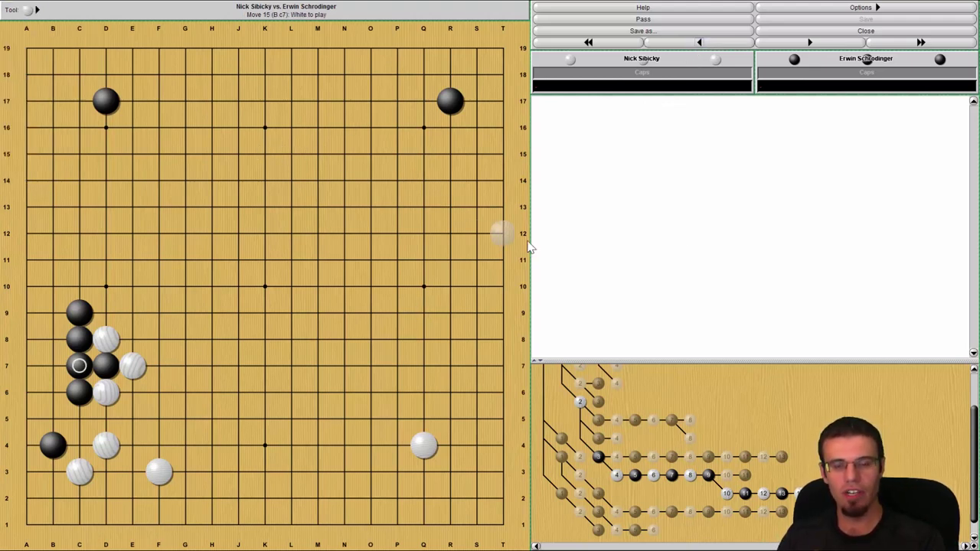
pyautogui.click(423, 181)
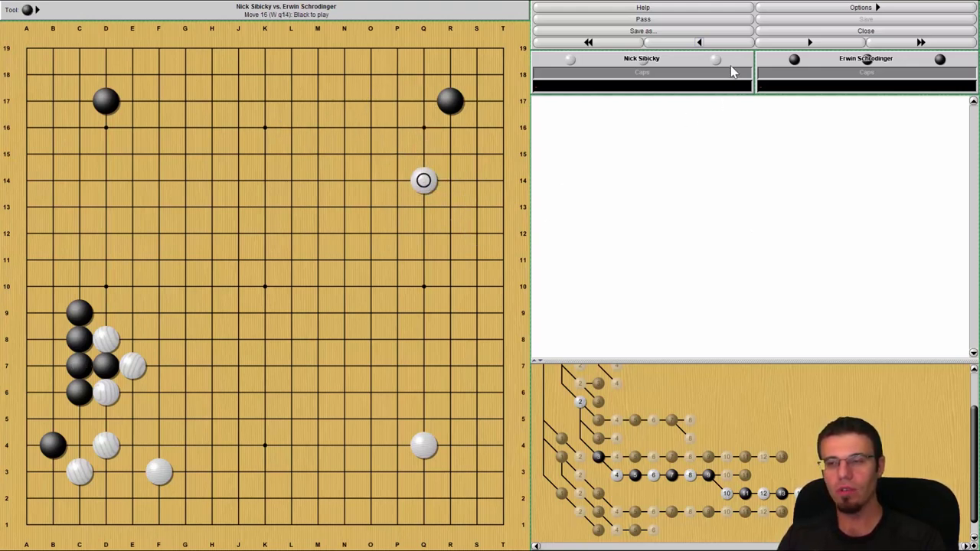
pyautogui.click(733, 45)
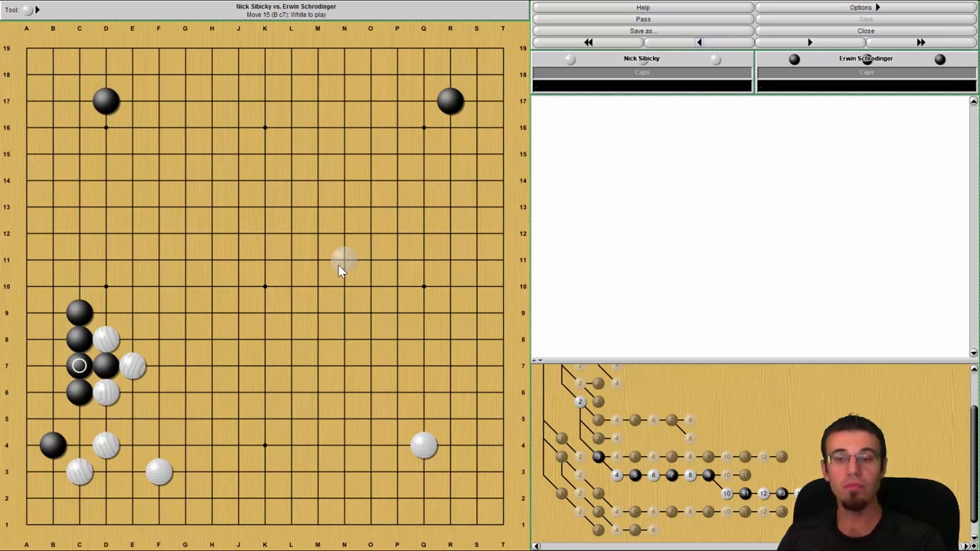
pyautogui.click(425, 128)
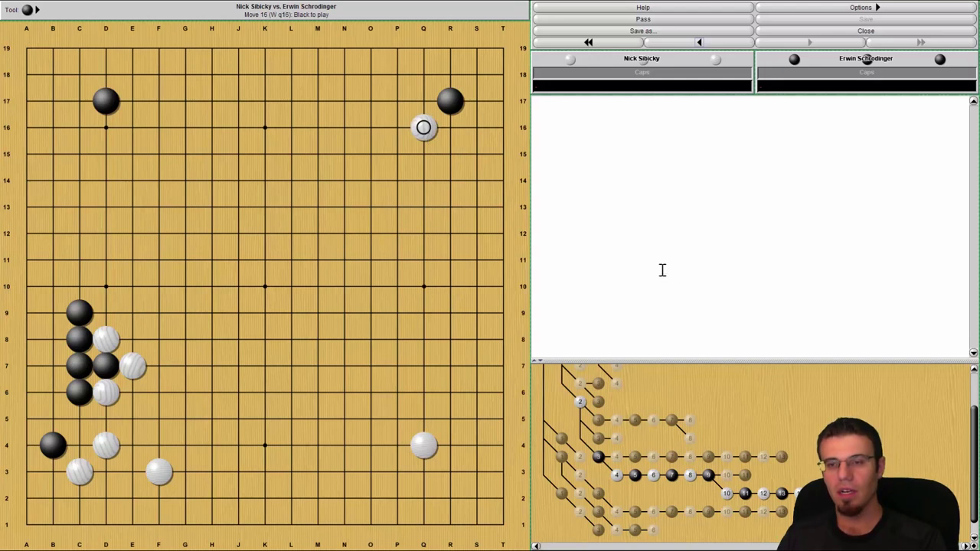
pyautogui.click(695, 44)
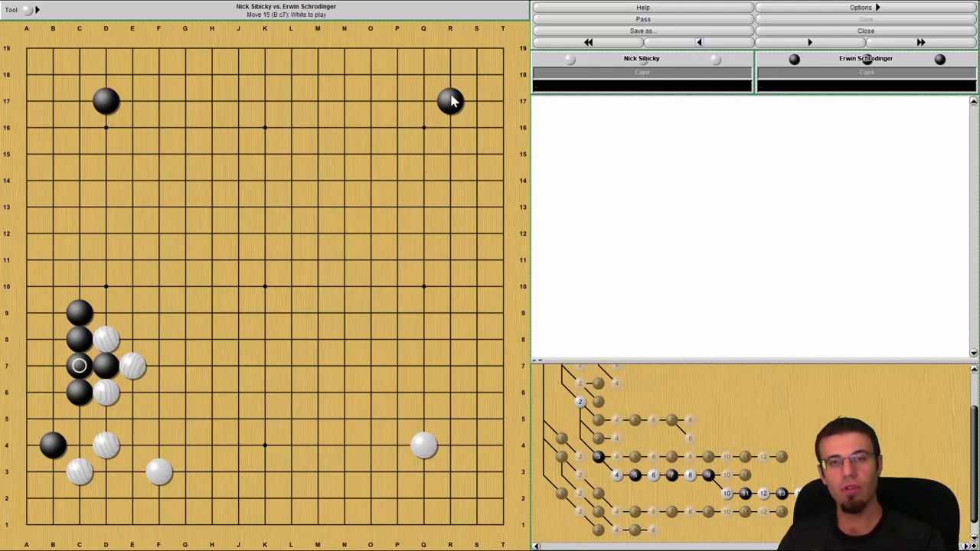
# Label P16 B, Q15 A, Q14 C, O16 D, R14 E, O17 F and Q16 G
pyautogui.click(26, 10)
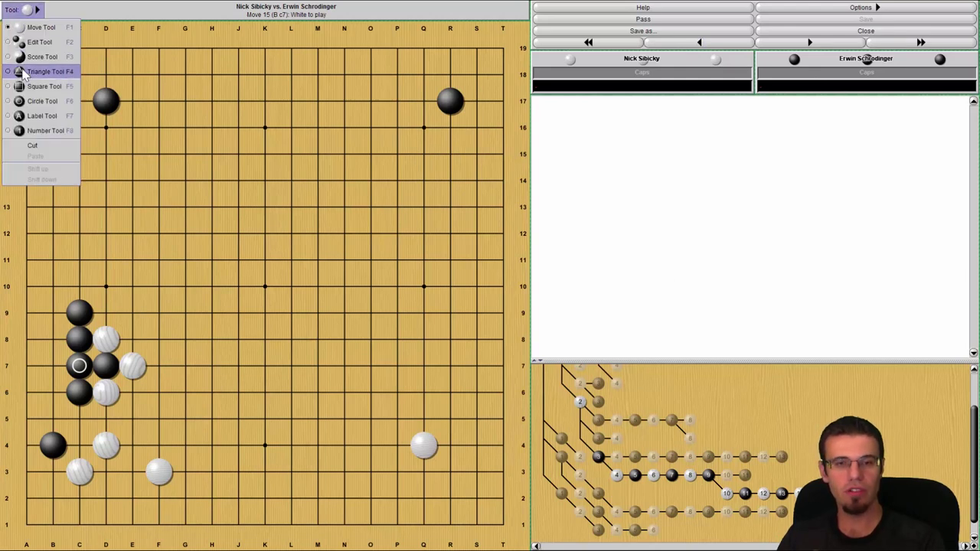
pyautogui.click(36, 115)
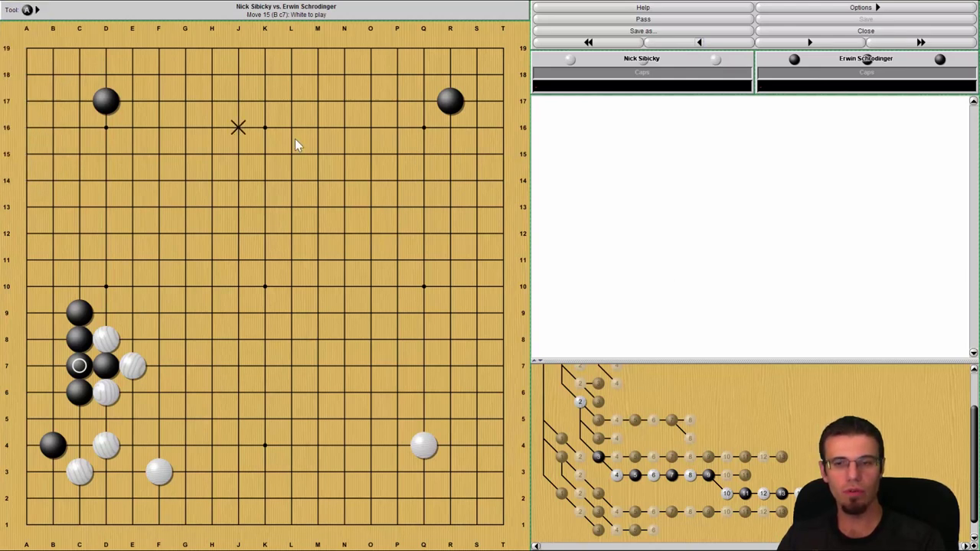
pyautogui.click(392, 141)
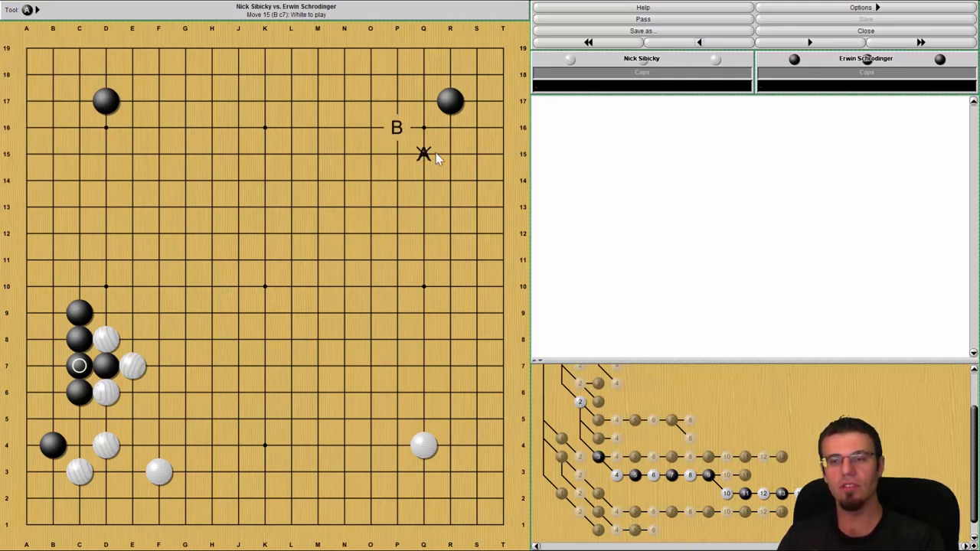
pyautogui.click(434, 154)
pyautogui.click(426, 181)
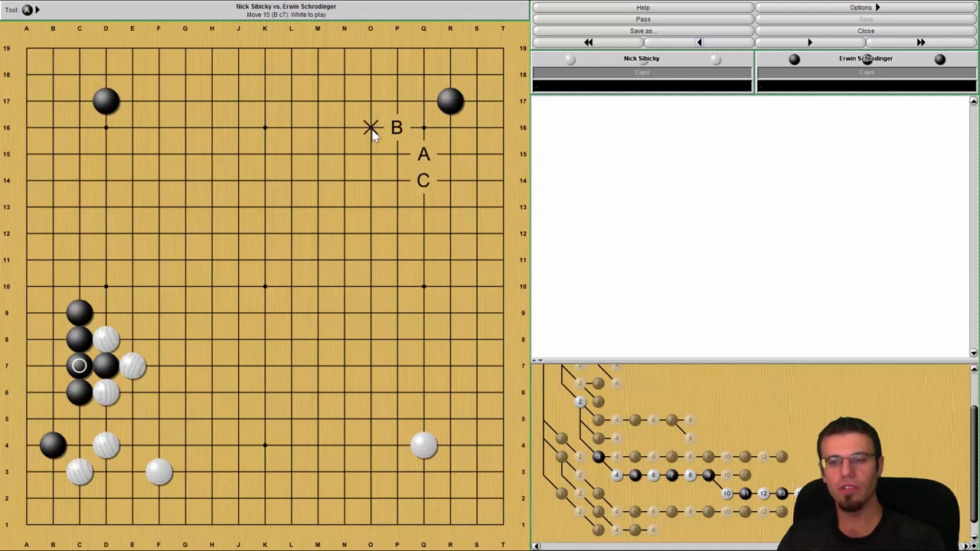
pyautogui.click(370, 128)
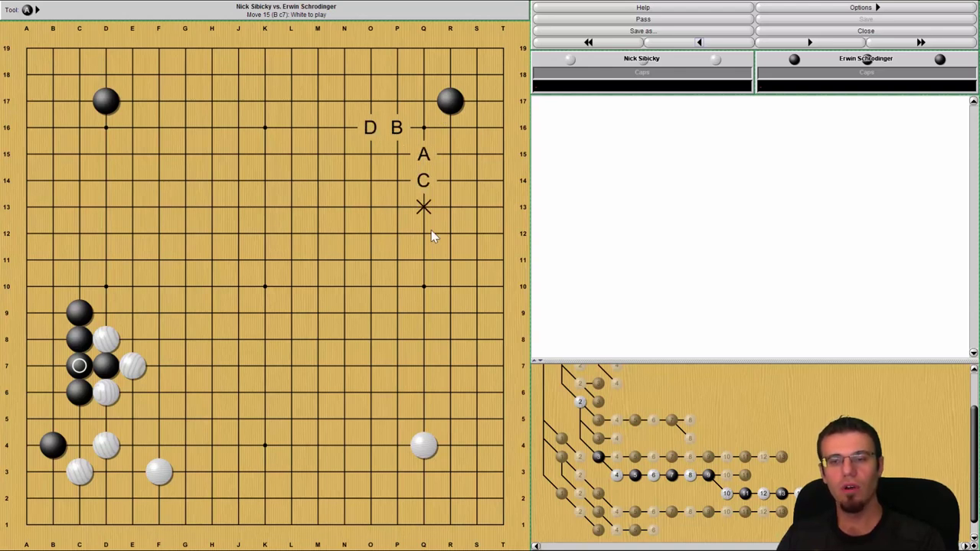
pyautogui.click(450, 183)
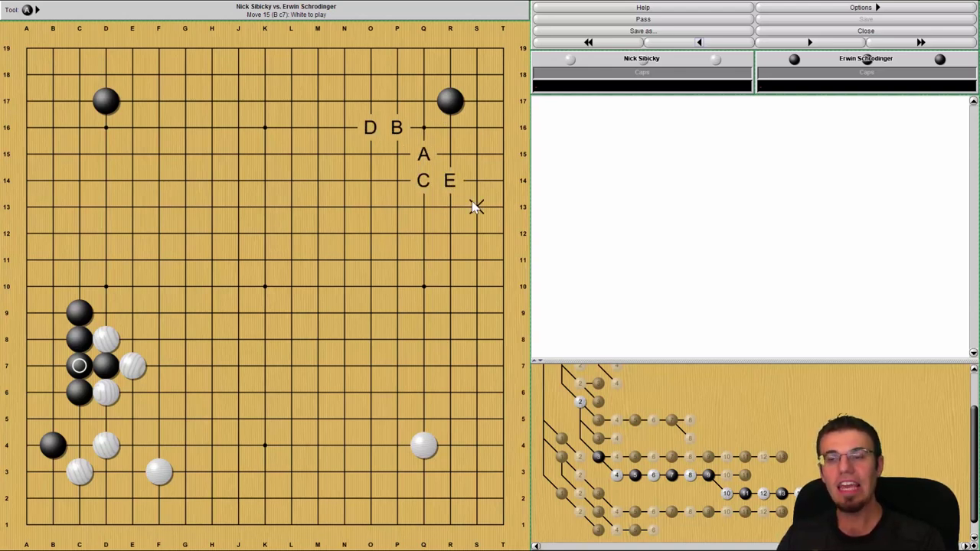
pyautogui.click(374, 99)
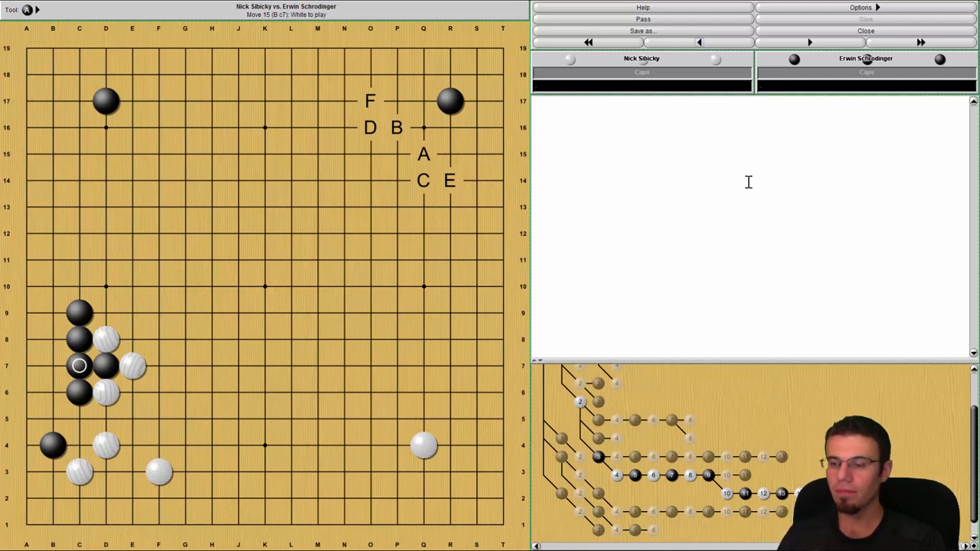
pyautogui.click(416, 131)
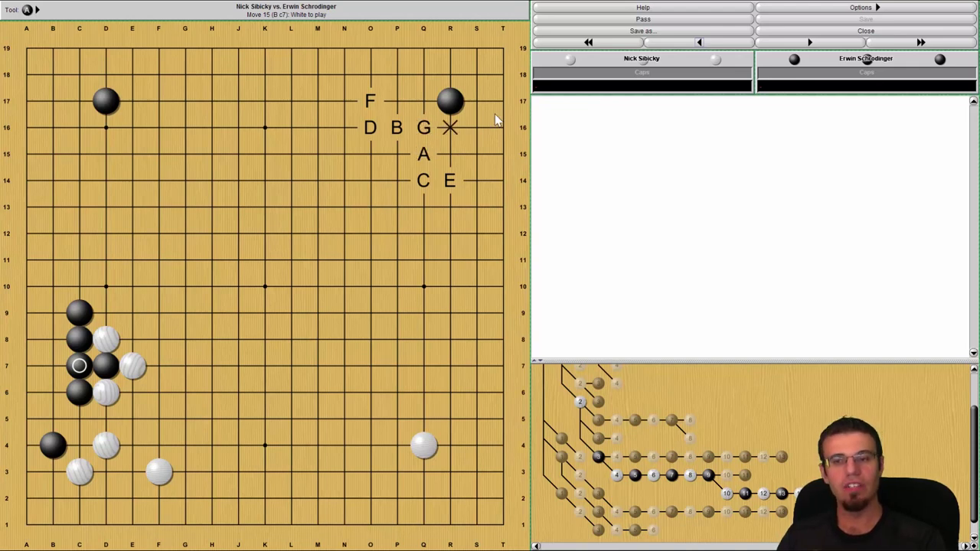
# Step back three moves to move 8
pyautogui.click(730, 46)
pyautogui.click(731, 46)
pyautogui.click(730, 46)
pyautogui.click(730, 46)
pyautogui.click(731, 46)
pyautogui.click(730, 46)
pyautogui.click(731, 46)
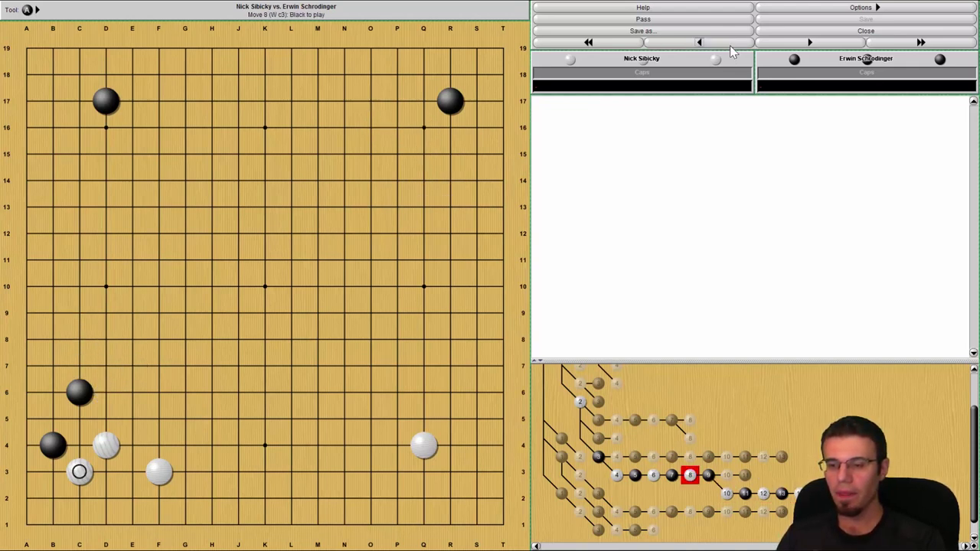
# Rewind to the game start, then move forward and back to land on move 1
pyautogui.click(730, 45)
pyautogui.click(730, 45)
pyautogui.click(730, 45)
pyautogui.click(730, 45)
pyautogui.click(730, 45)
pyautogui.click(730, 46)
pyautogui.click(730, 45)
pyautogui.click(729, 45)
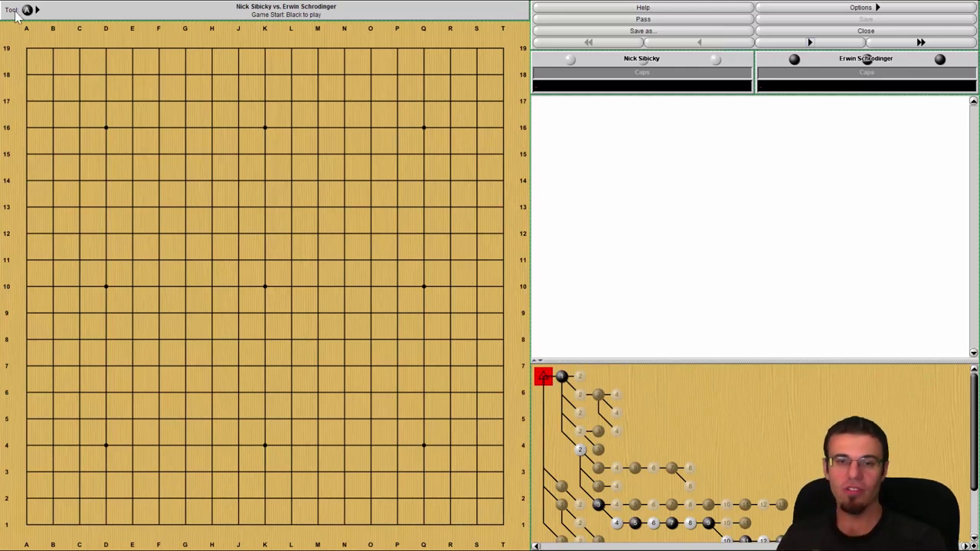
pyautogui.click(847, 45)
pyautogui.click(847, 44)
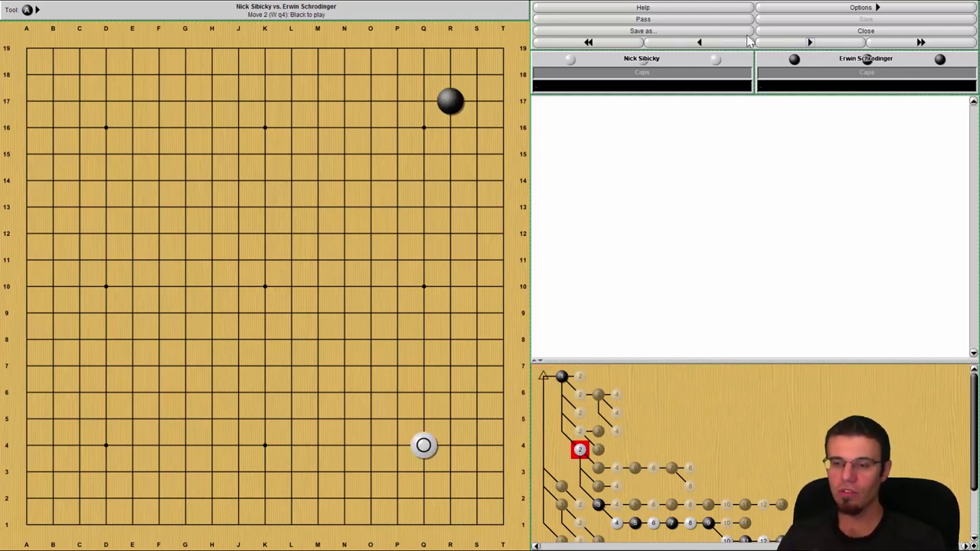
pyautogui.click(701, 42)
# Switch to the Move tool and play white Q16 as a new variation
pyautogui.click(16, 10)
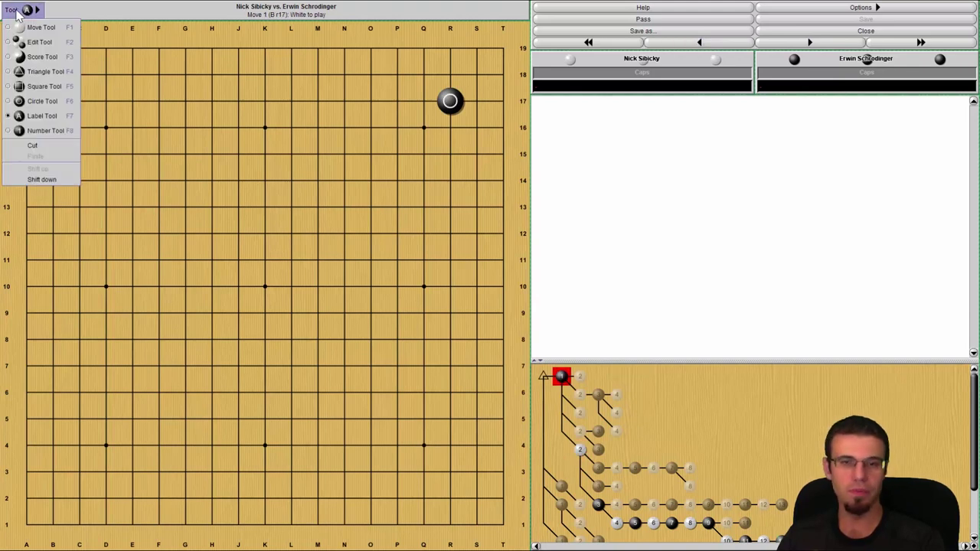
pyautogui.click(28, 29)
pyautogui.click(427, 127)
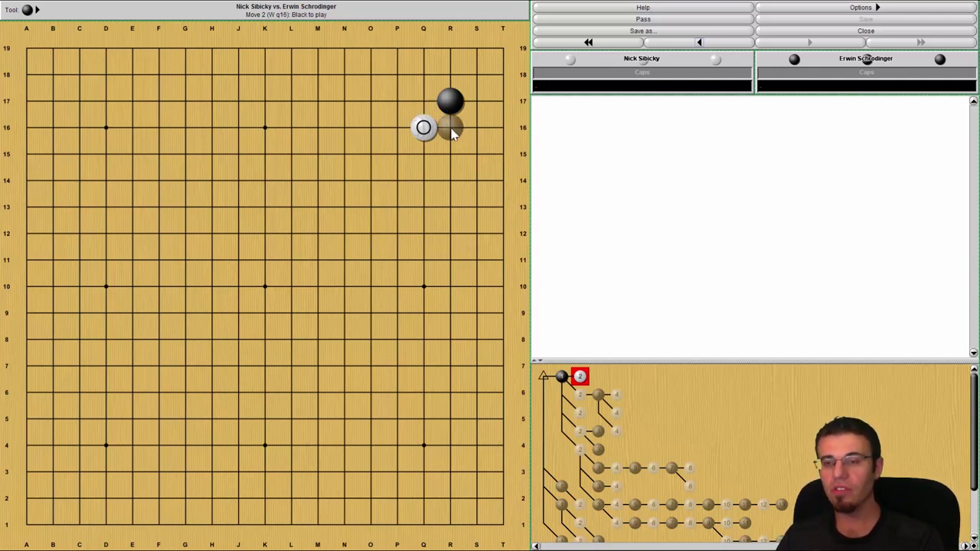
# Mark Q17 with a triangle using the Triangle tool
pyautogui.click(12, 11)
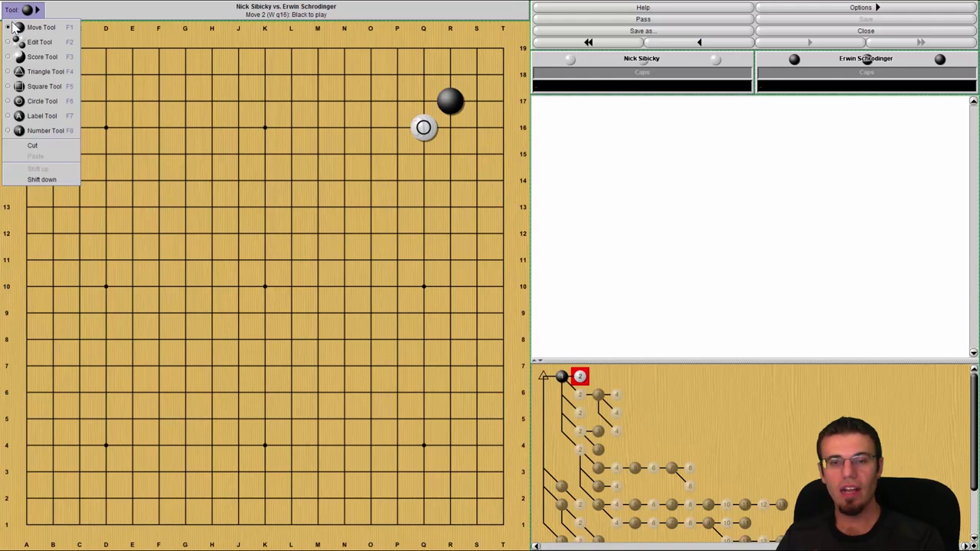
pyautogui.click(31, 72)
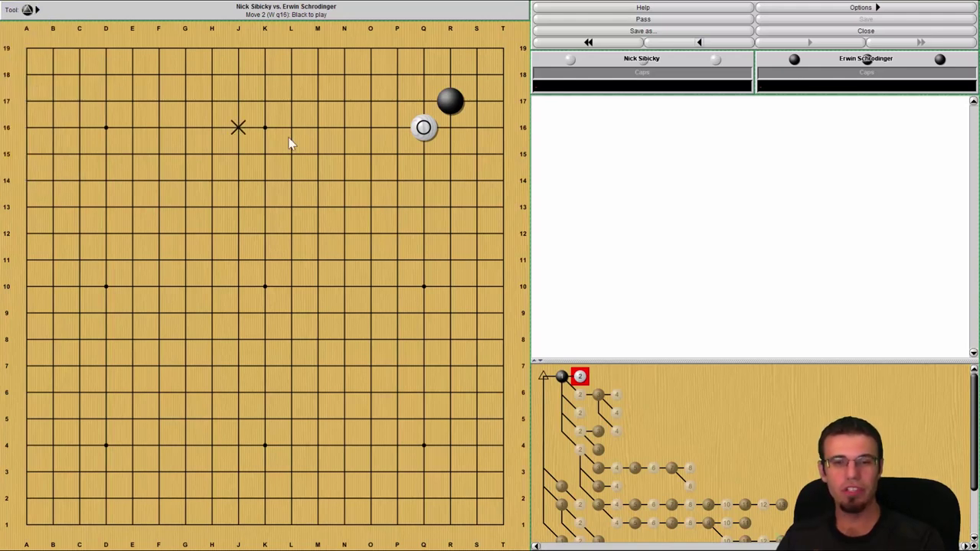
pyautogui.click(423, 100)
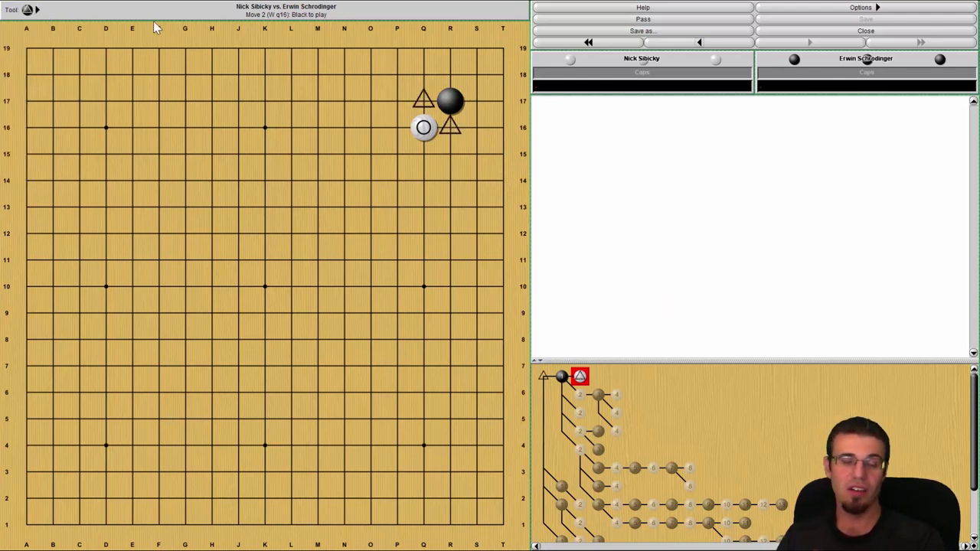
# Play black Q17 and white P16, trying O16 as an alternative before replaying P16
pyautogui.click(29, 10)
pyautogui.click(30, 25)
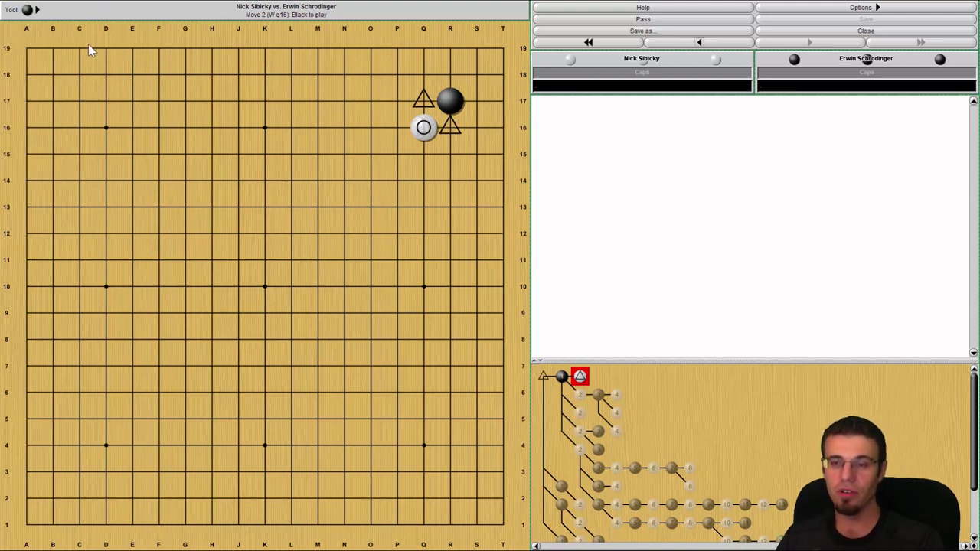
pyautogui.click(433, 104)
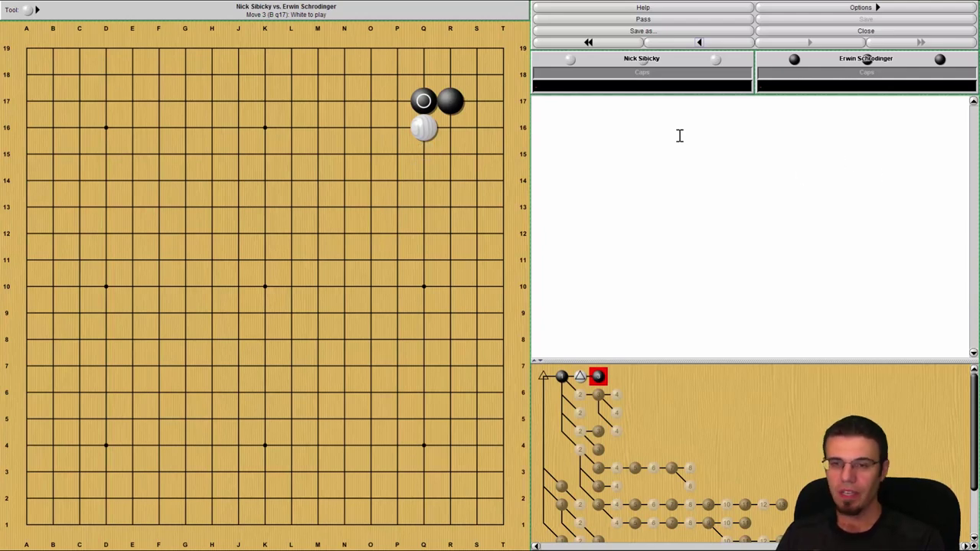
pyautogui.click(397, 123)
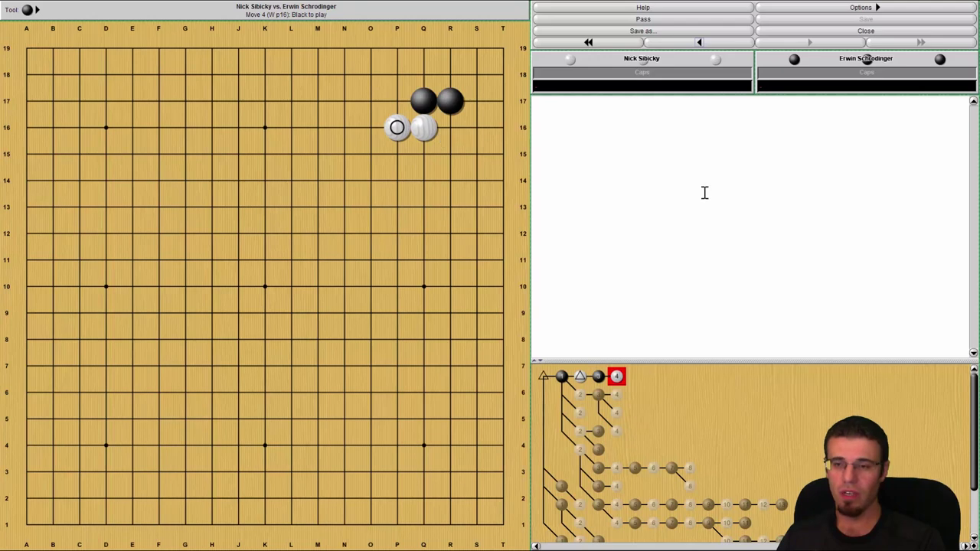
pyautogui.click(699, 42)
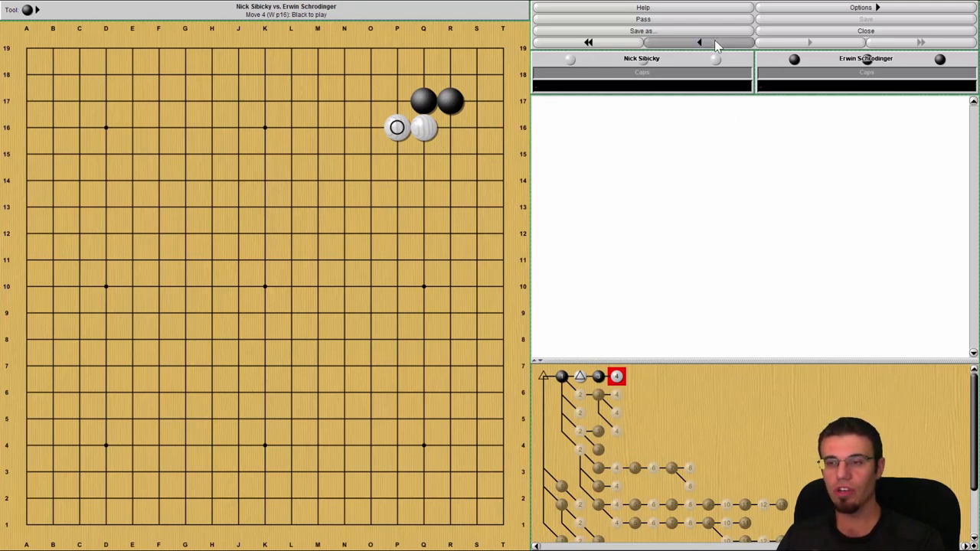
pyautogui.click(371, 127)
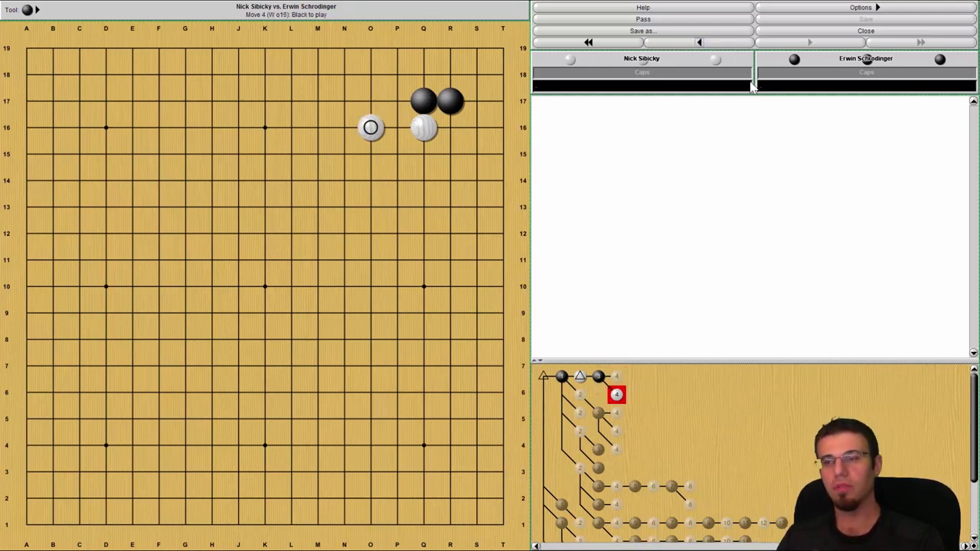
pyautogui.click(732, 44)
pyautogui.click(392, 130)
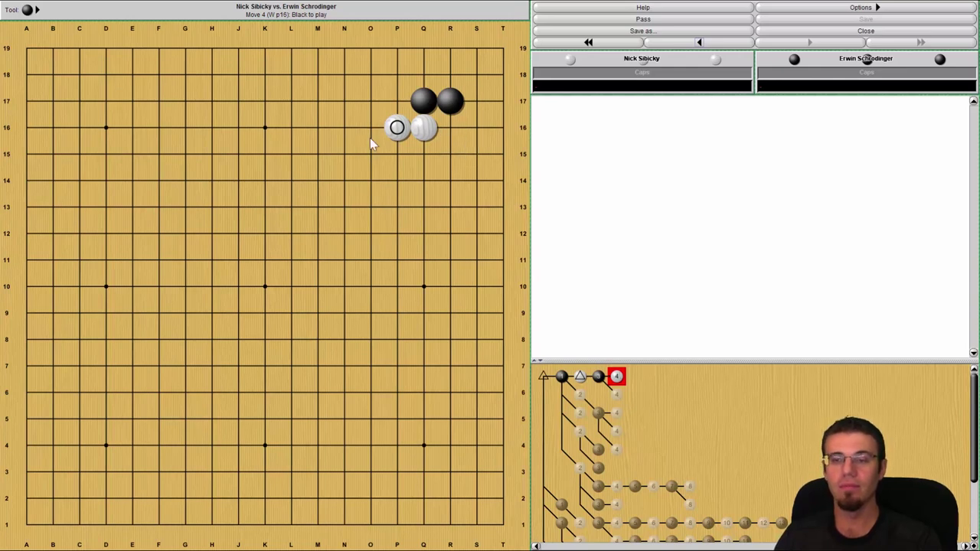
# Play black S15, white Q13, black O18 and white M16 to extend the variation
pyautogui.click(477, 155)
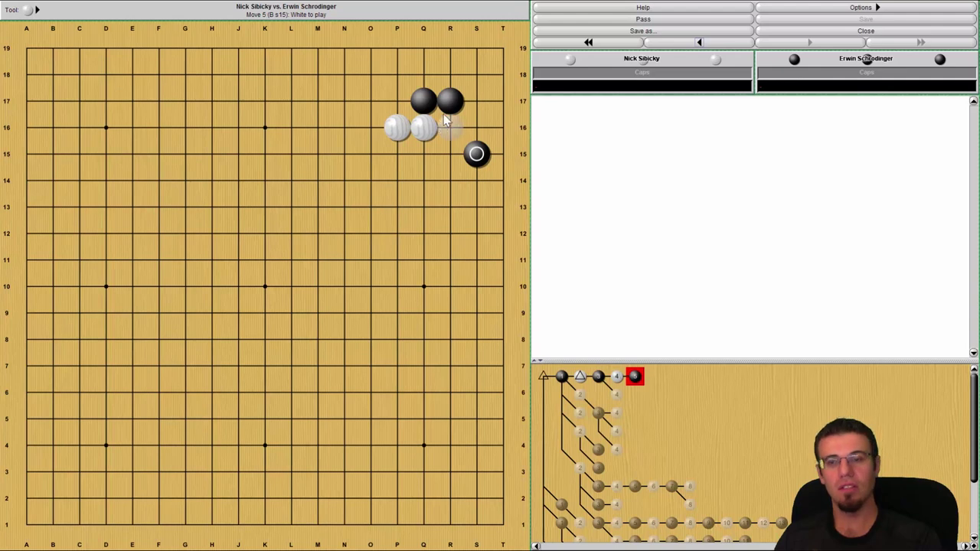
pyautogui.click(432, 211)
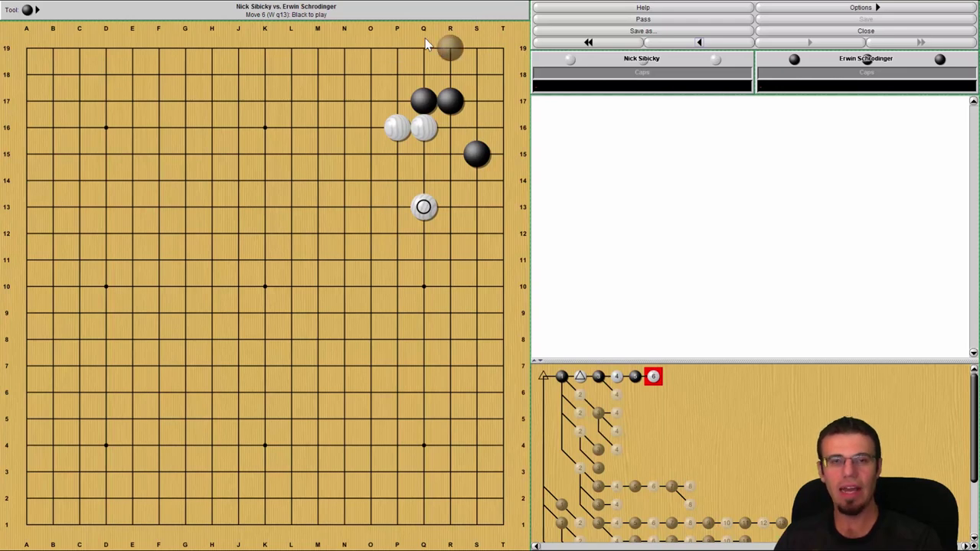
pyautogui.click(365, 81)
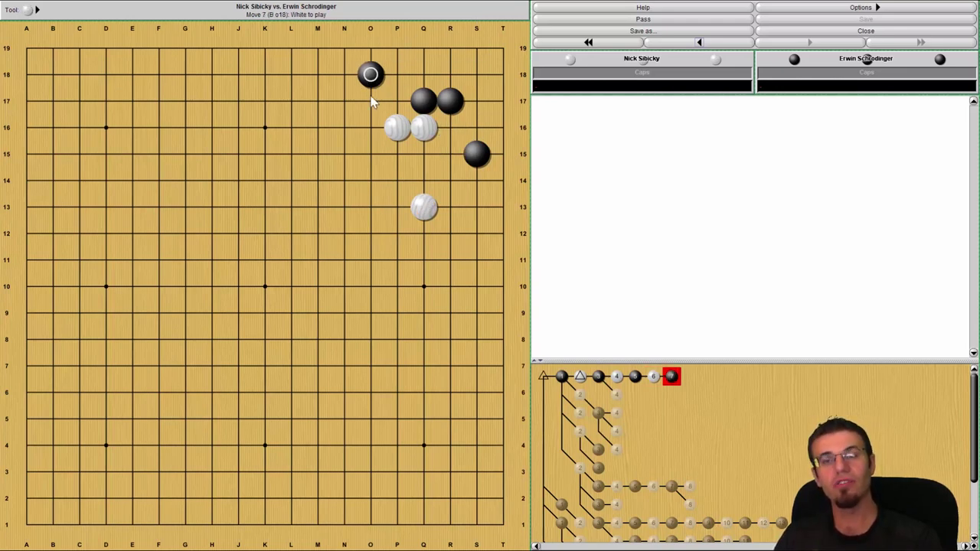
pyautogui.click(318, 127)
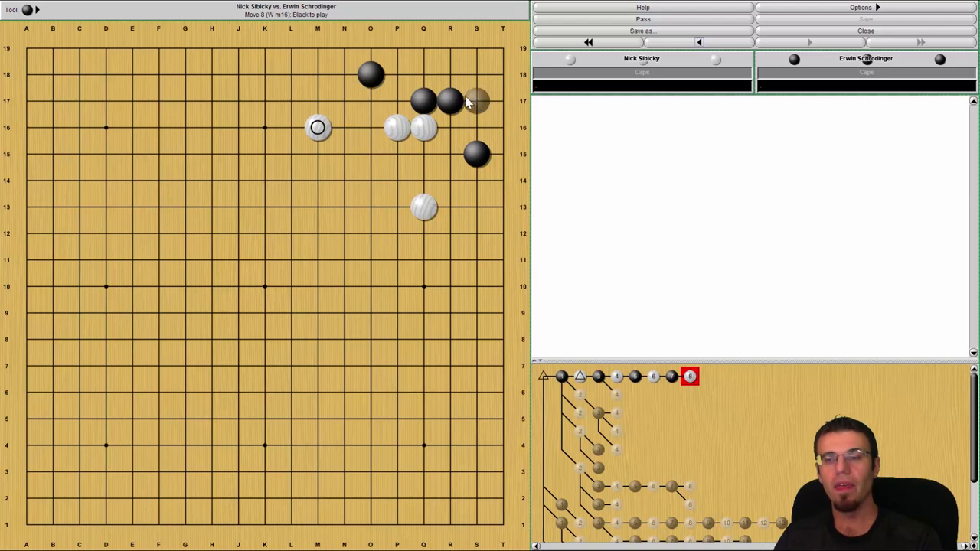
# With the Number Tool, place the first number label in the upper-right corner
pyautogui.click(27, 10)
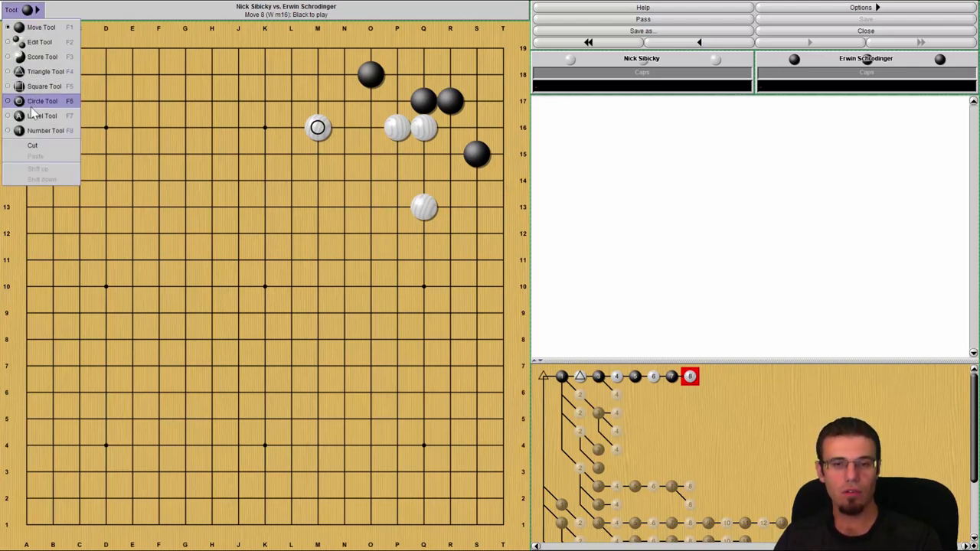
pyautogui.click(42, 130)
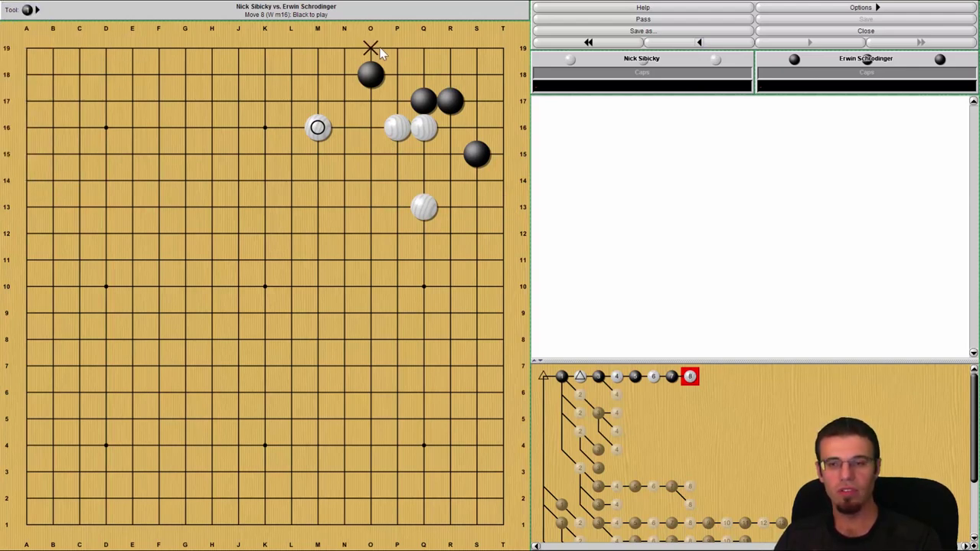
pyautogui.click(424, 49)
# Number Q18, S19, S18, T18 and T19 in sequence
pyautogui.click(423, 74)
pyautogui.click(476, 48)
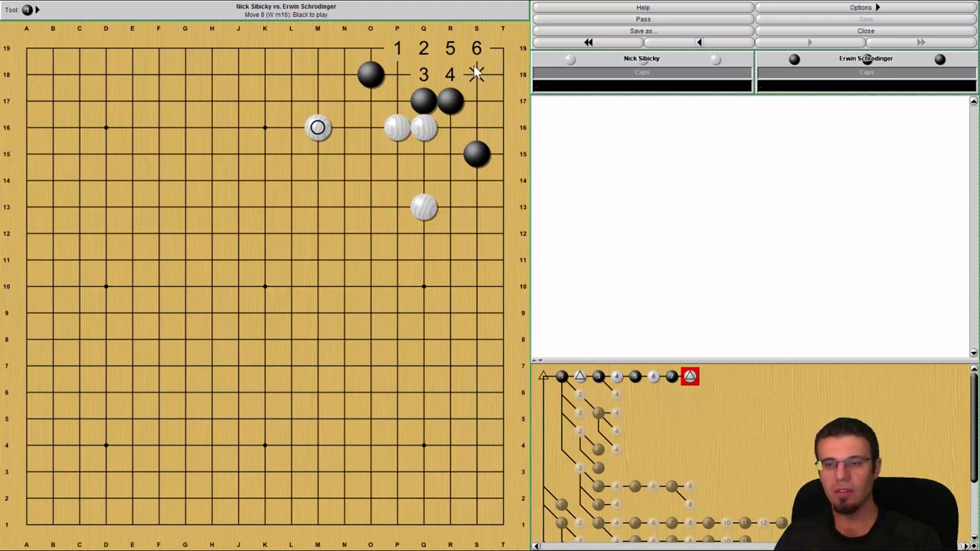
pyautogui.click(476, 75)
pyautogui.click(503, 74)
pyautogui.click(503, 48)
# Number S17, T17 and T16 as 10–12, then return to the Move Tool
pyautogui.click(476, 101)
pyautogui.click(503, 101)
pyautogui.click(503, 127)
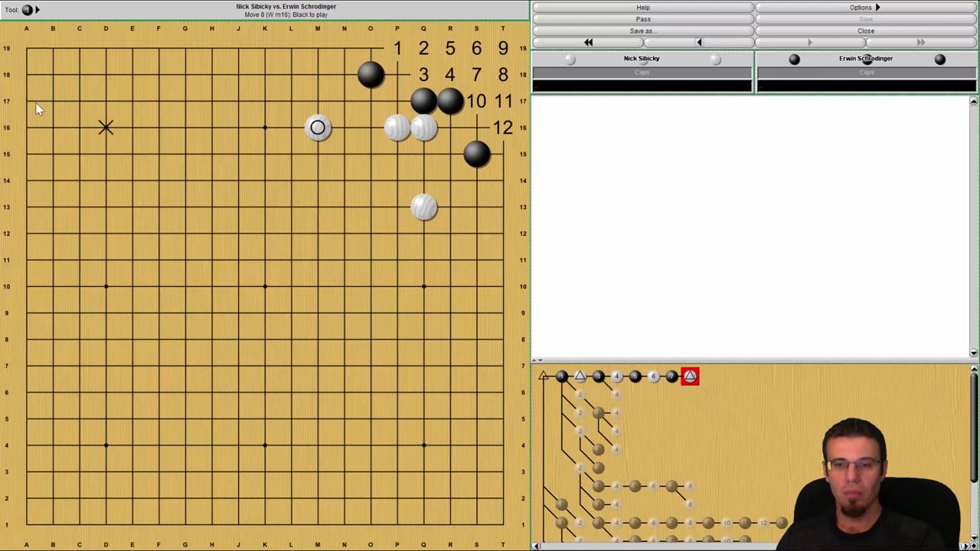
pyautogui.click(27, 10)
pyautogui.click(38, 26)
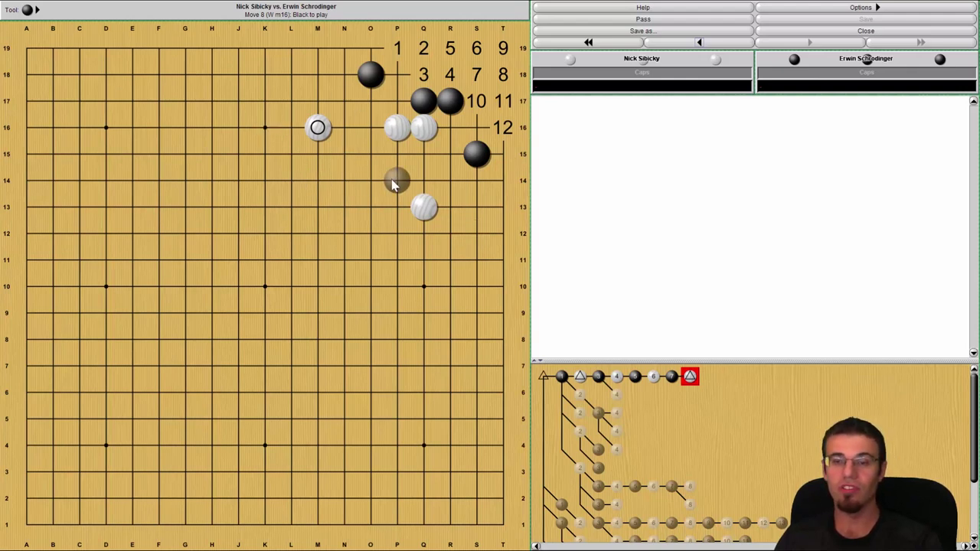
# After trying S13 and R12, play black R11, white S13 and black R8
pyautogui.click(471, 218)
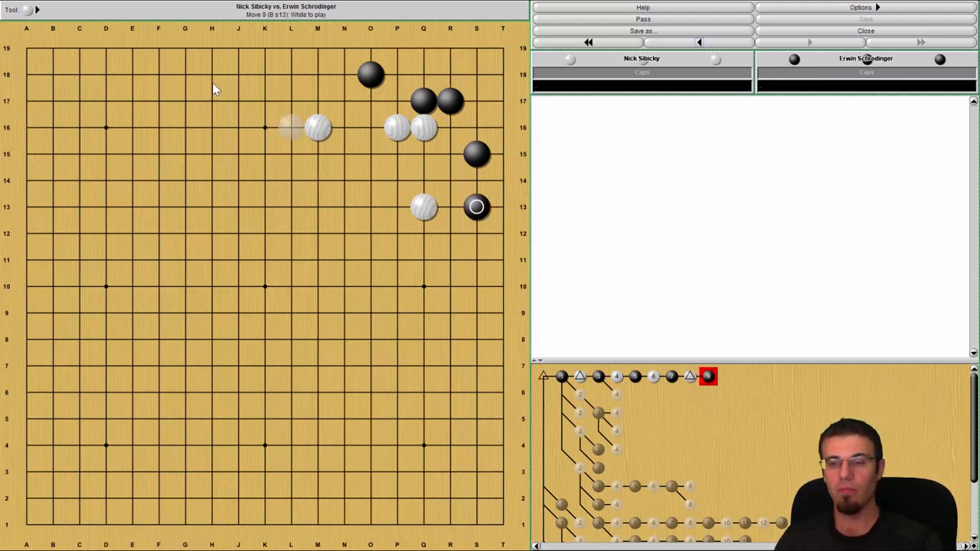
pyautogui.click(689, 43)
pyautogui.click(450, 232)
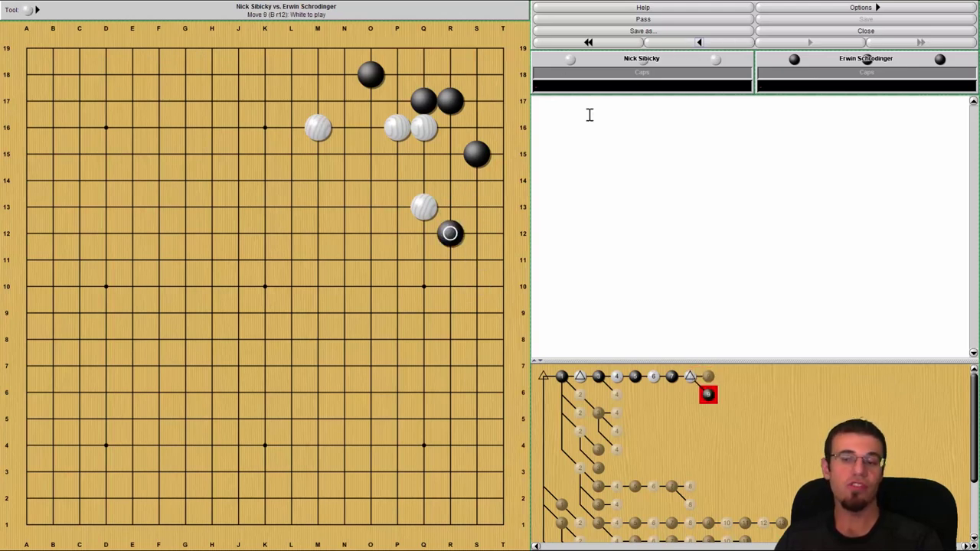
pyautogui.click(677, 44)
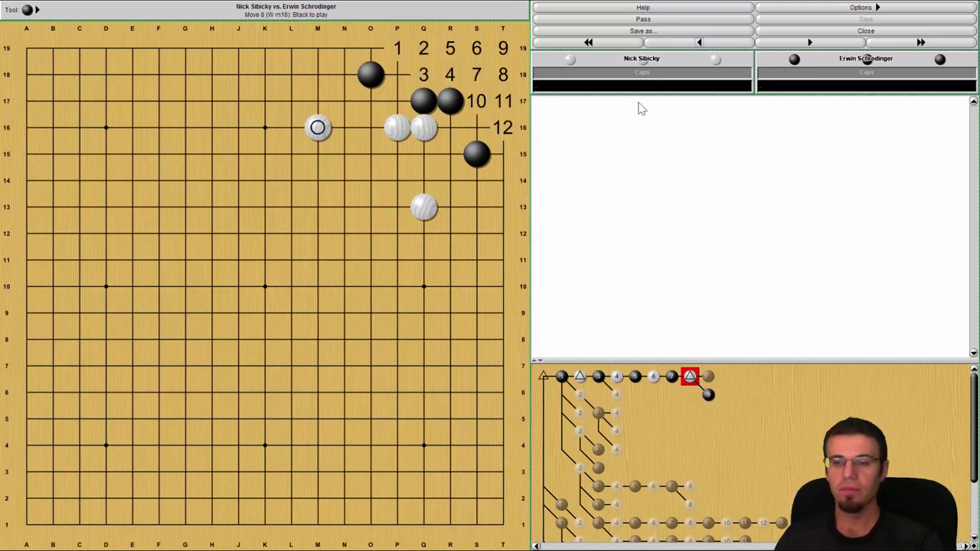
pyautogui.click(450, 259)
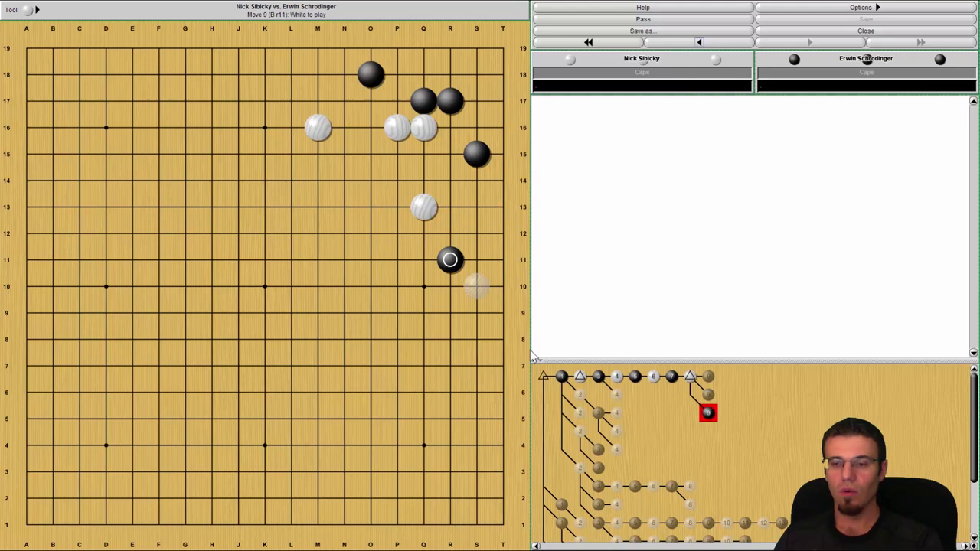
pyautogui.click(476, 207)
pyautogui.click(449, 346)
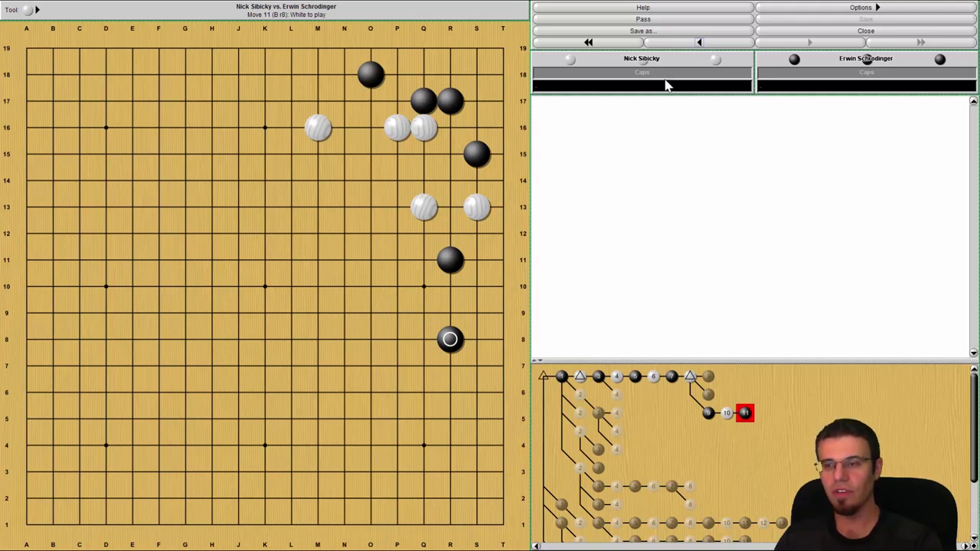
# Add black Q14 as another move 9, then rewind toward move 1
pyautogui.click(699, 43)
pyautogui.click(699, 43)
pyautogui.click(699, 43)
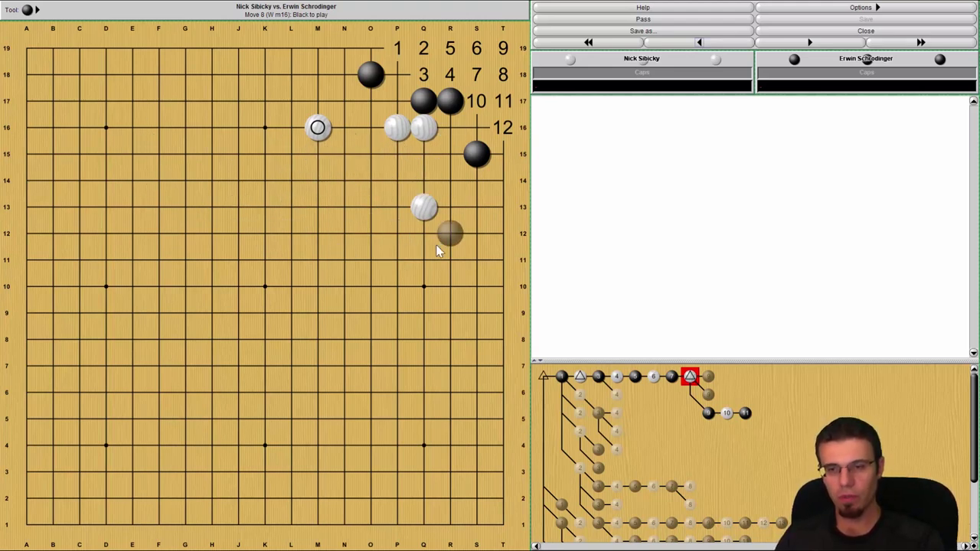
pyautogui.click(424, 179)
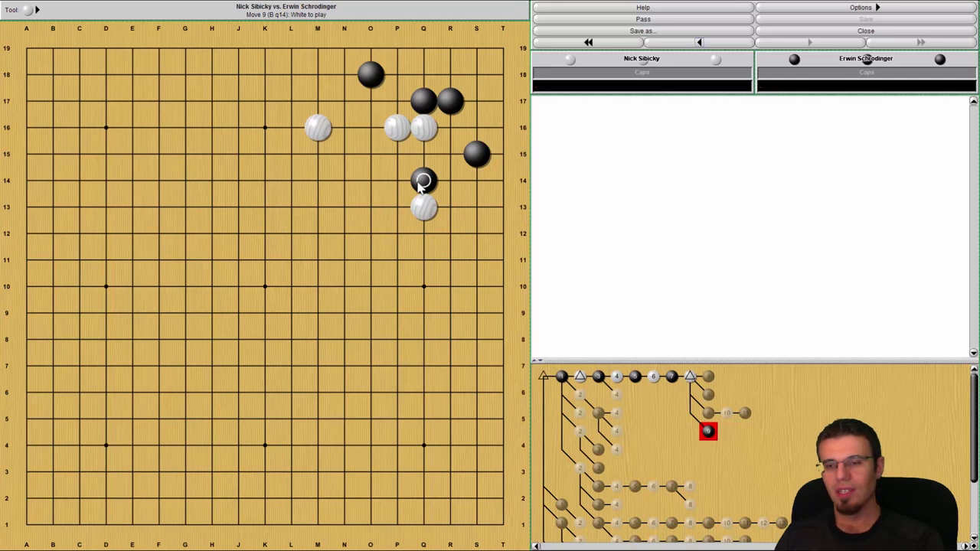
pyautogui.click(667, 44)
pyautogui.moveTo(668, 43); pyautogui.dragTo(668, 44)
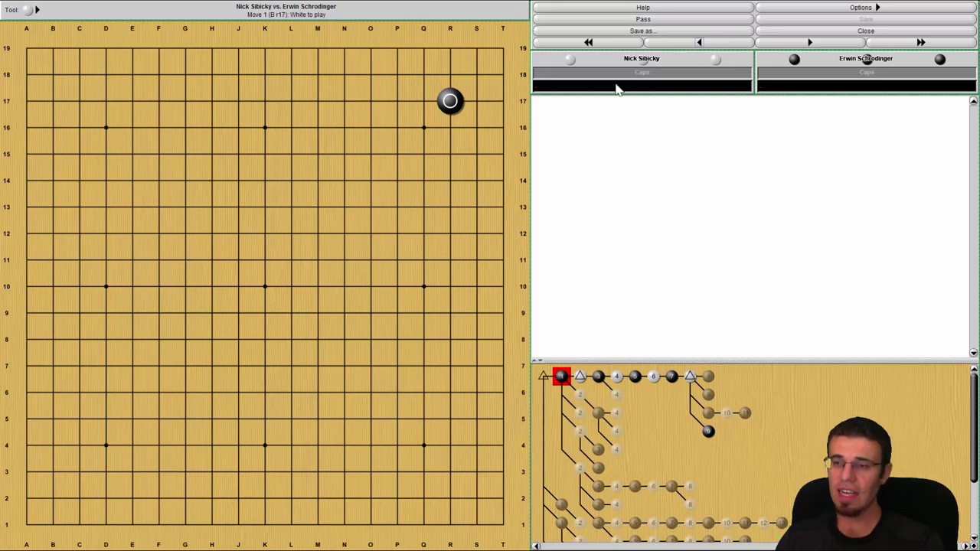
# Replay moves 2–8, from white Q16 through white M16
pyautogui.click(424, 127)
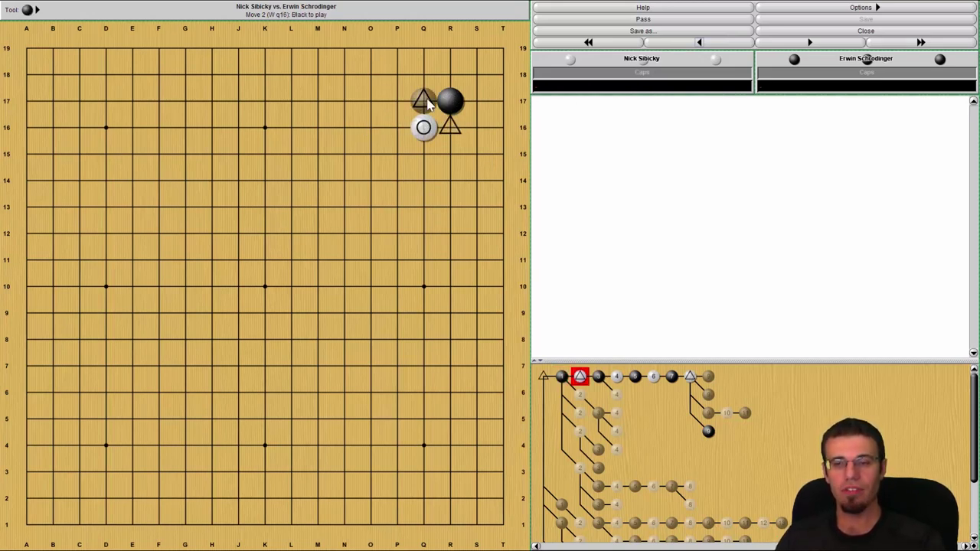
pyautogui.click(423, 100)
pyautogui.click(396, 127)
pyautogui.click(475, 155)
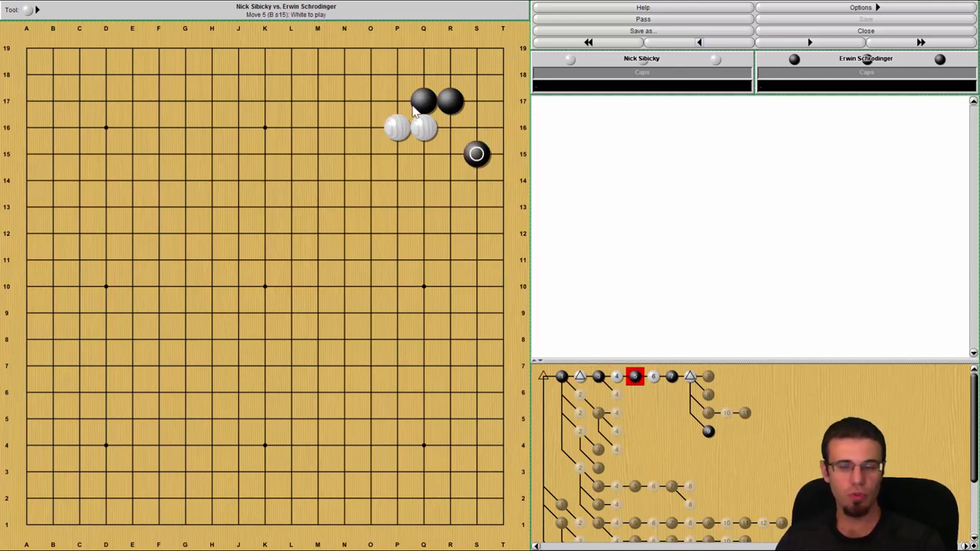
pyautogui.click(426, 205)
pyautogui.click(370, 77)
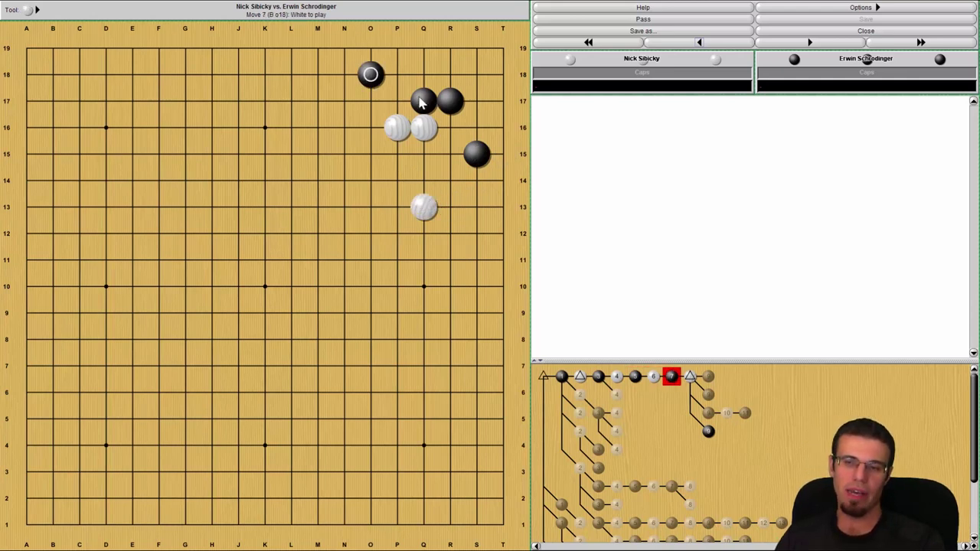
pyautogui.click(318, 126)
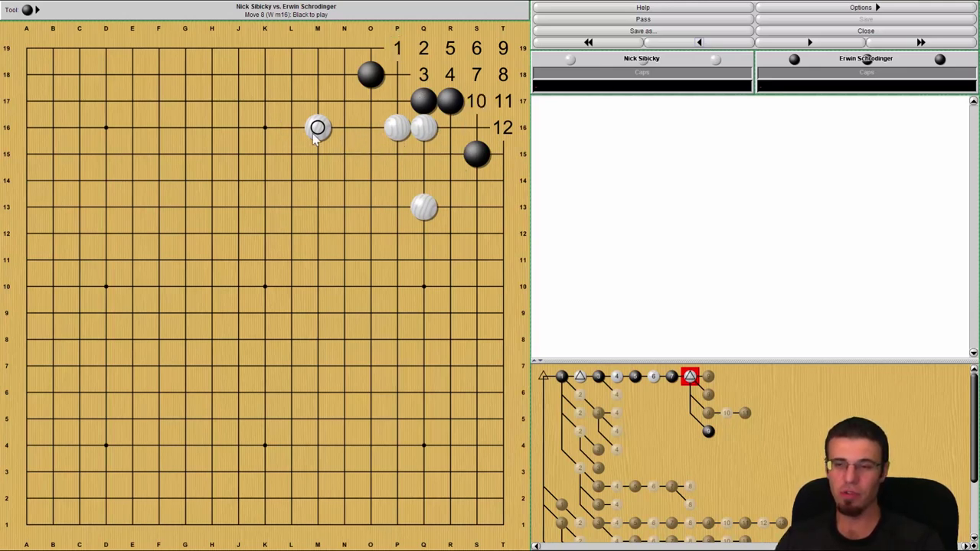
pyautogui.click(36, 9)
pyautogui.click(31, 25)
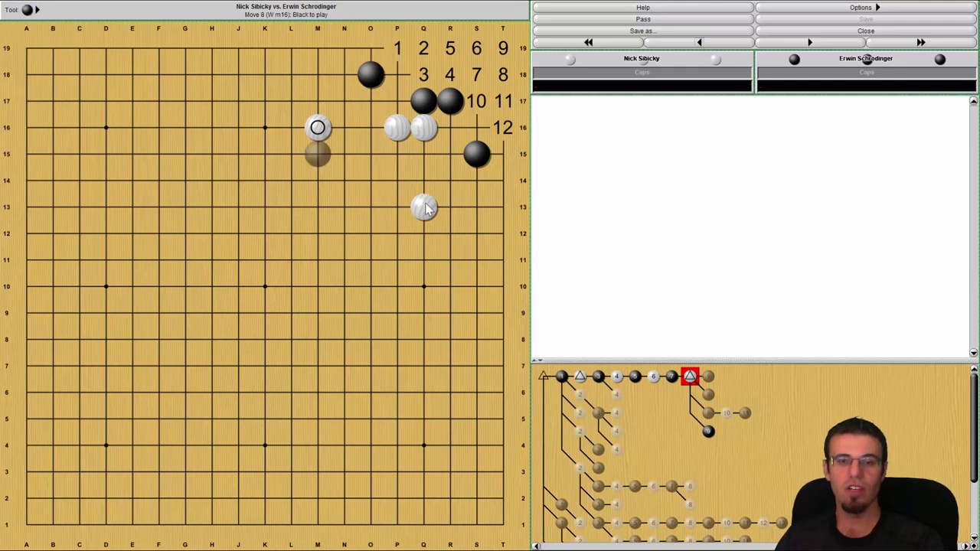
# Play black S13, white H16, black S11 and white Q10 as moves 9–12
pyautogui.click(477, 207)
pyautogui.click(211, 127)
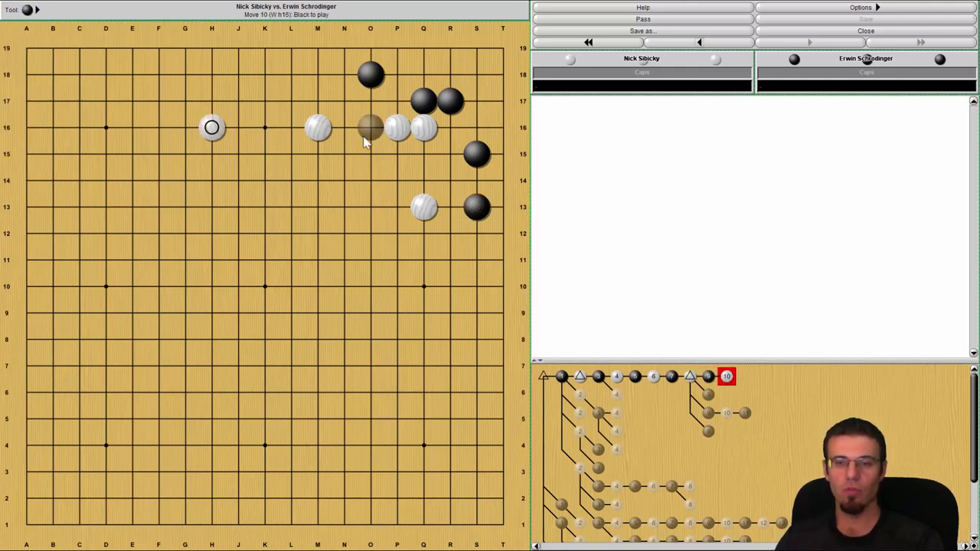
pyautogui.click(476, 261)
pyautogui.click(424, 287)
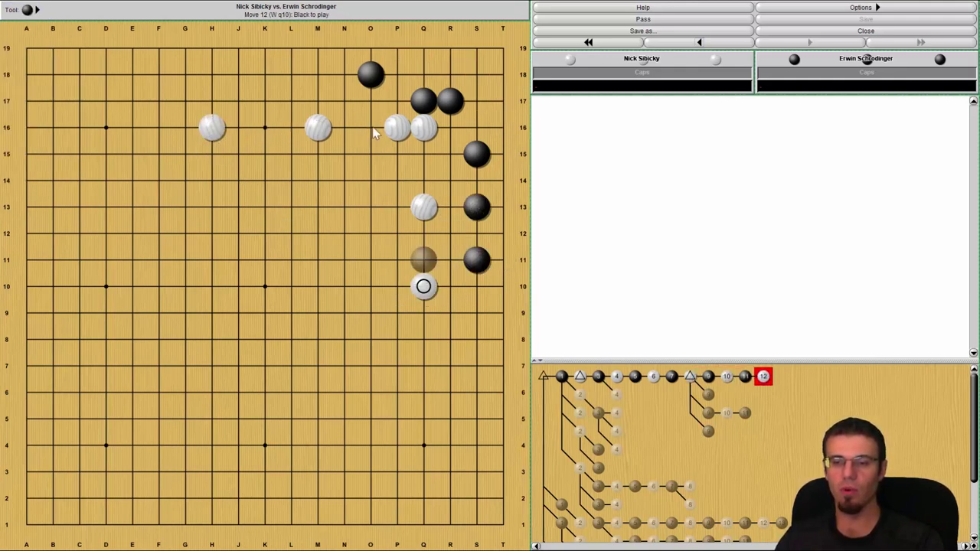
# Step back through the line to move 2
pyautogui.click(702, 43)
pyautogui.click(704, 44)
pyautogui.click(704, 45)
pyautogui.click(704, 46)
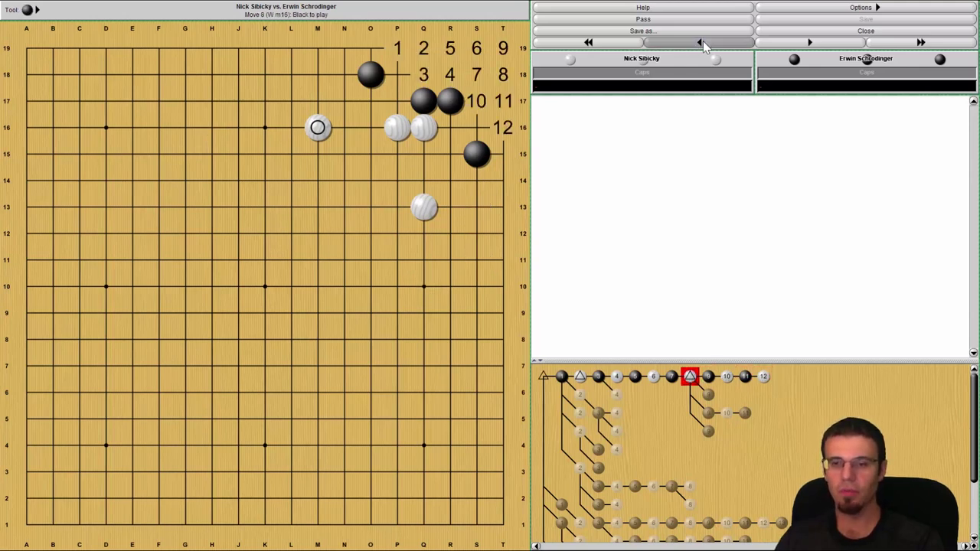
pyautogui.click(703, 43)
pyautogui.click(703, 43)
pyautogui.click(703, 43)
pyautogui.click(703, 43)
pyautogui.click(702, 43)
pyautogui.click(703, 43)
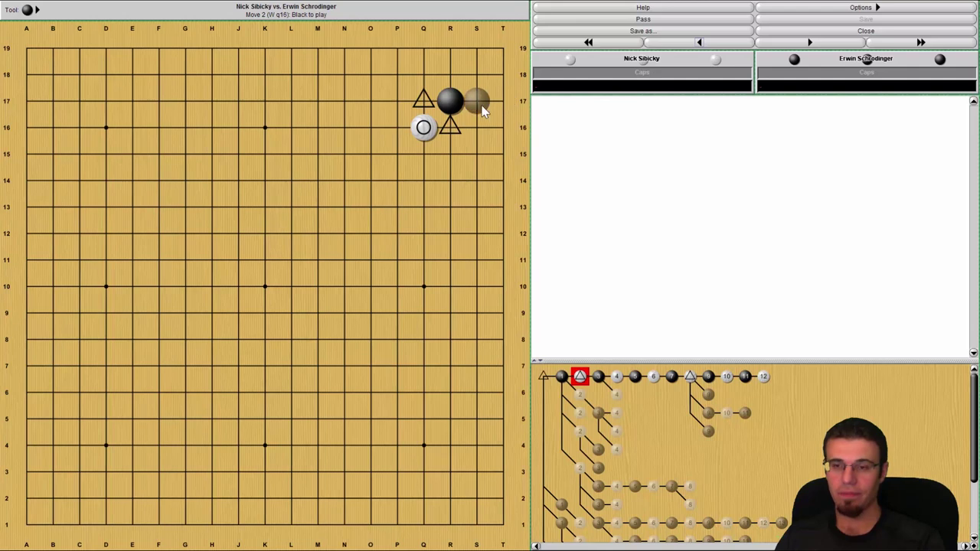
# Replay Q17 and P16, compare black R16, S15 and S16, then play black R16 as move 5
pyautogui.click(423, 100)
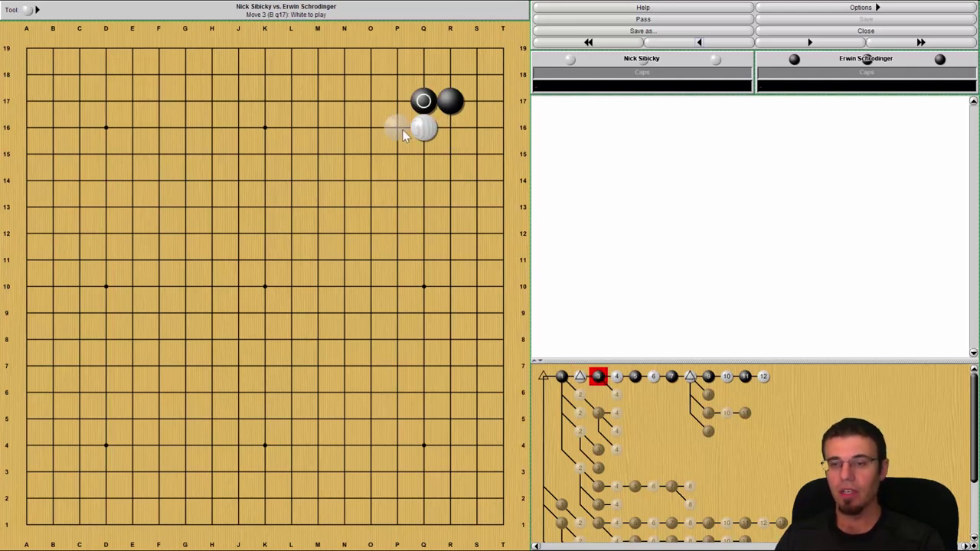
pyautogui.click(398, 128)
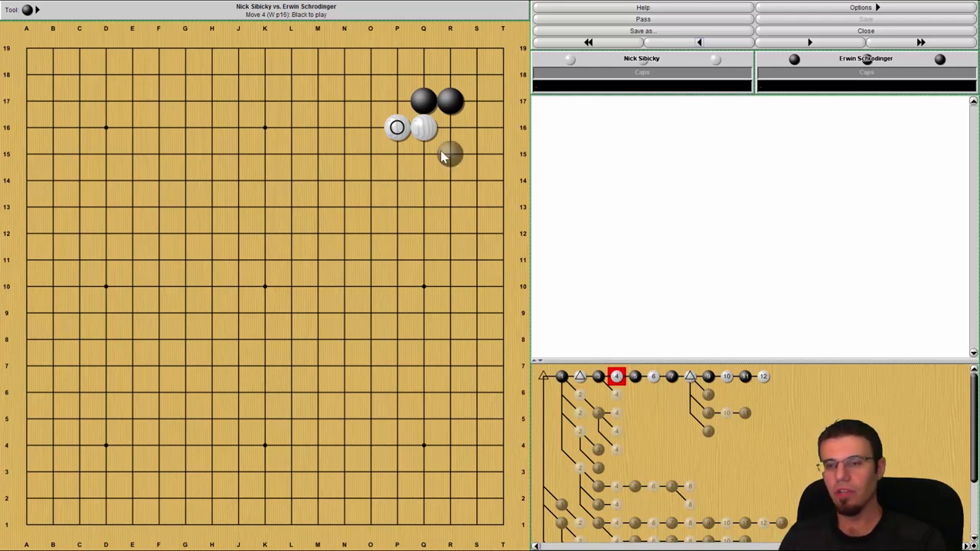
pyautogui.click(450, 128)
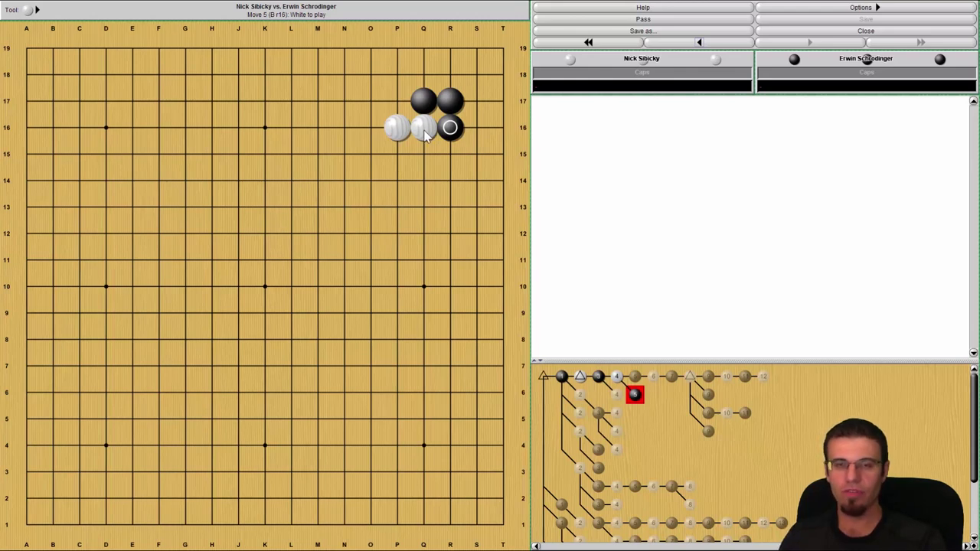
pyautogui.click(697, 44)
pyautogui.click(479, 154)
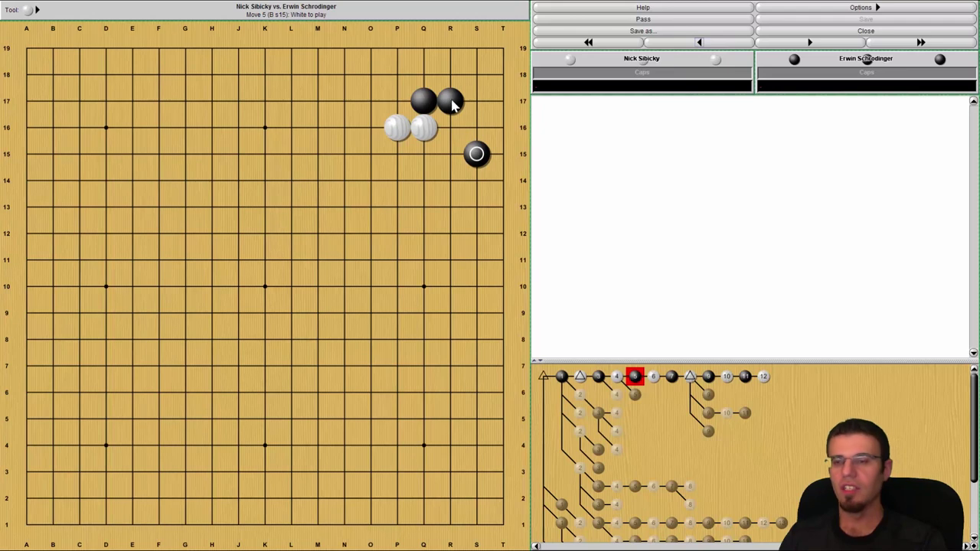
pyautogui.click(695, 43)
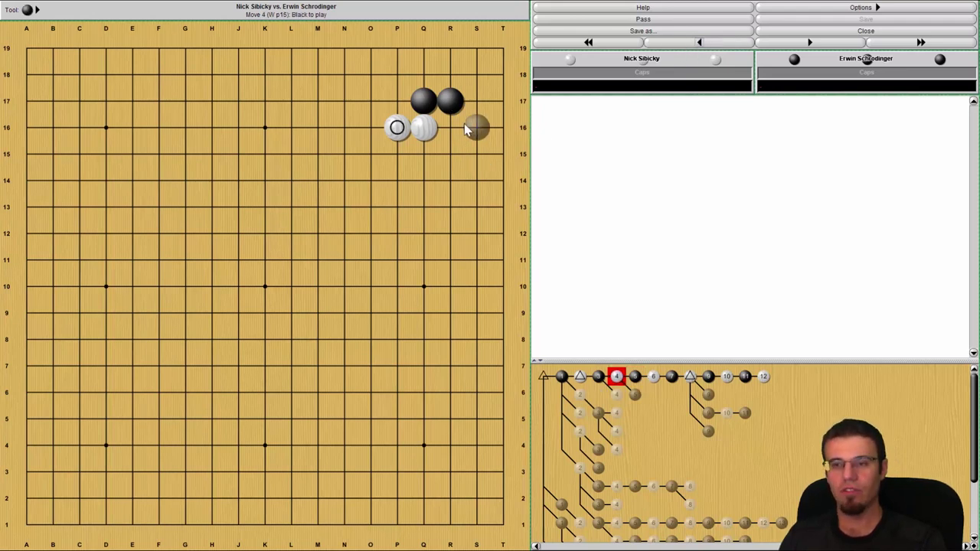
pyautogui.click(469, 129)
pyautogui.click(699, 43)
pyautogui.click(450, 127)
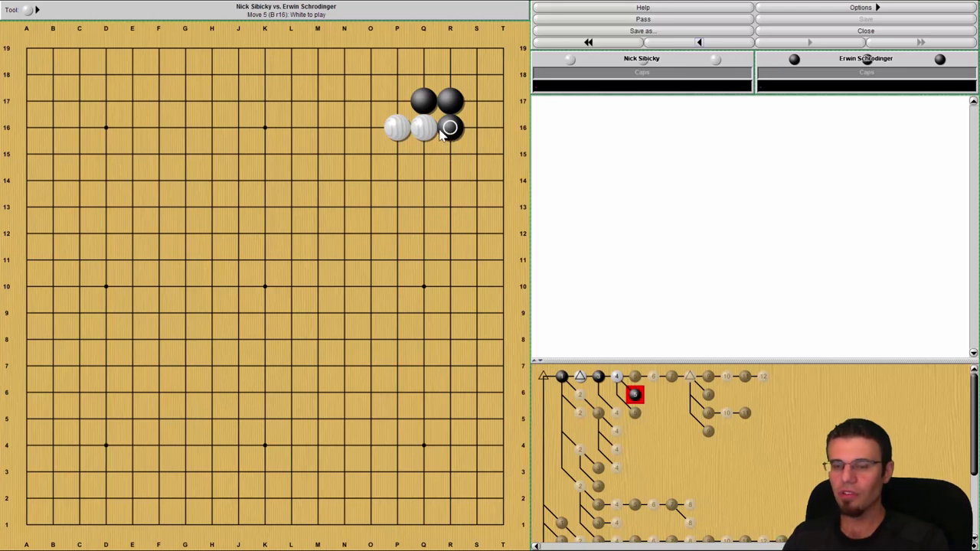
# Add white Q14, black R15 and white O13 as moves 6–8 of the R16 branch
pyautogui.click(422, 180)
pyautogui.scroll(1, 424, 180)
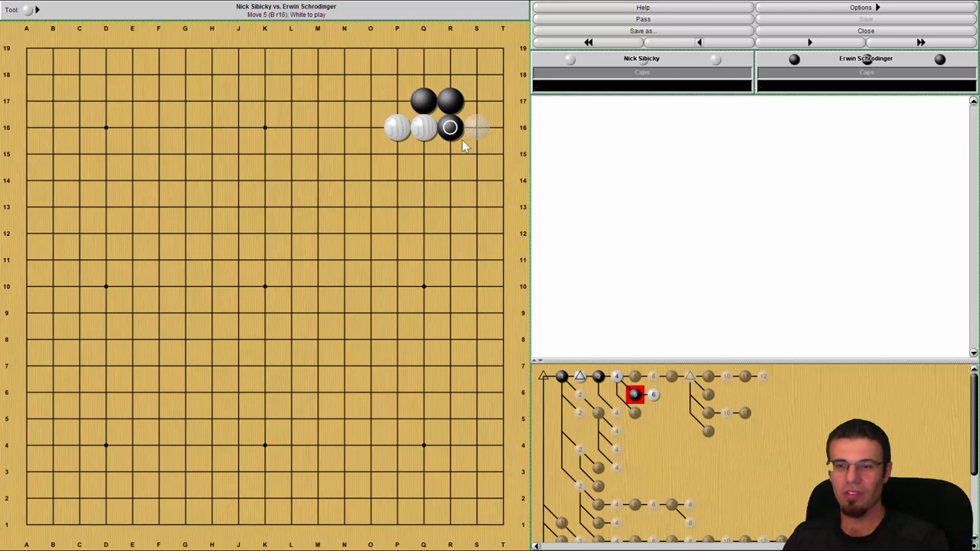
pyautogui.click(422, 182)
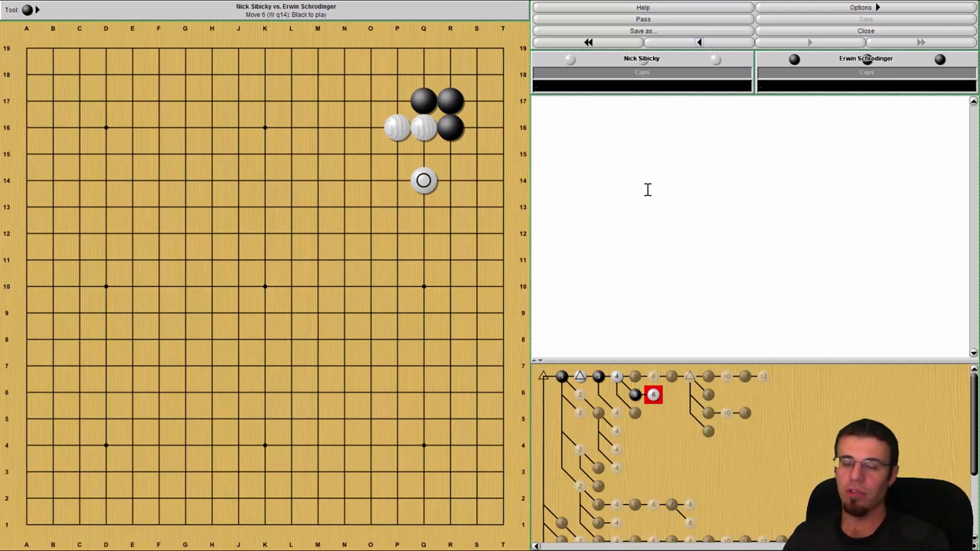
pyautogui.click(453, 162)
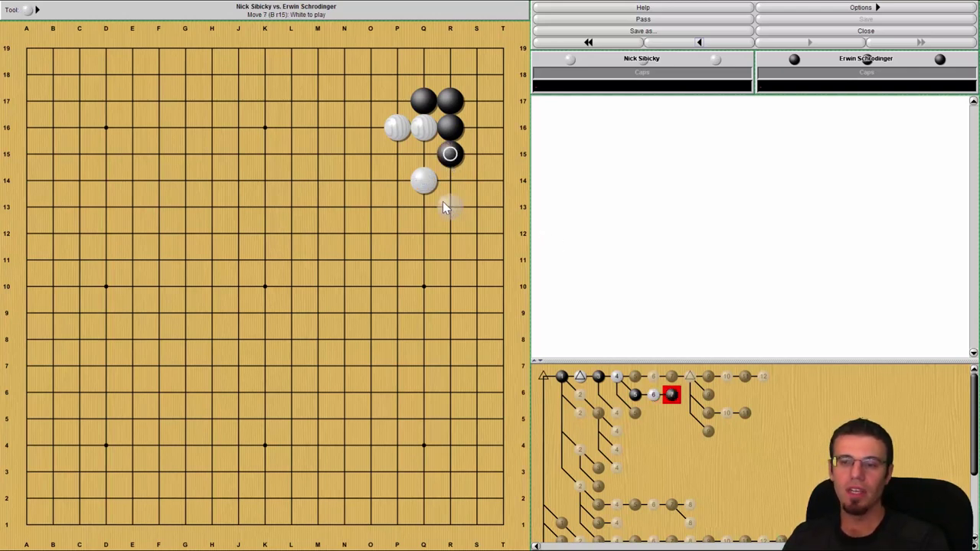
pyautogui.click(369, 202)
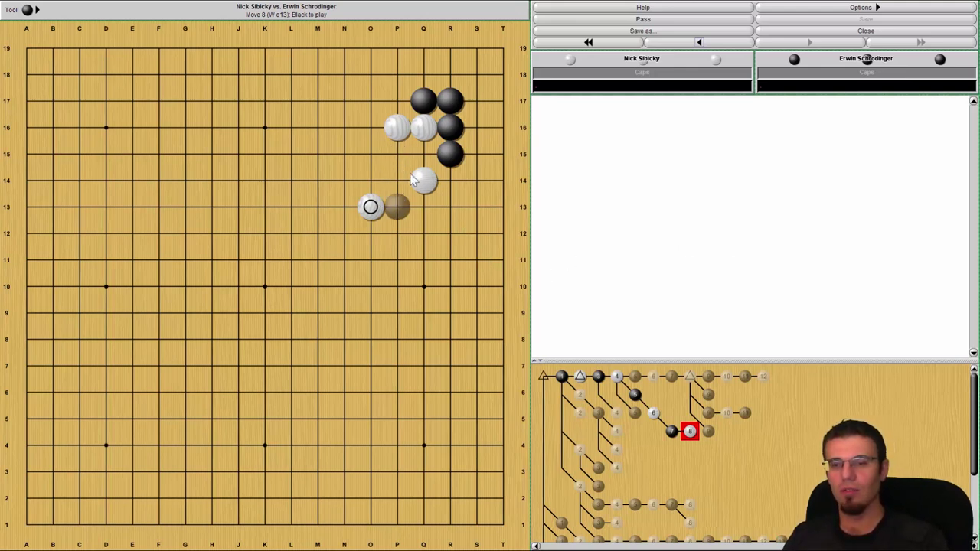
# Extend the R16 branch with Q15, P15, P14, P13, O14, N14, O15, O16, N15, M15
pyautogui.click(424, 153)
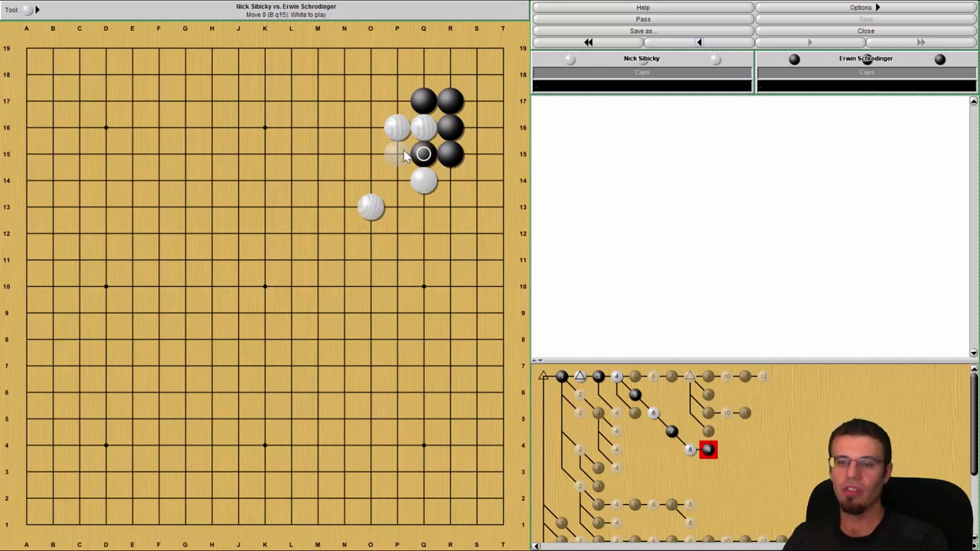
pyautogui.click(396, 154)
pyautogui.click(396, 181)
pyautogui.click(396, 207)
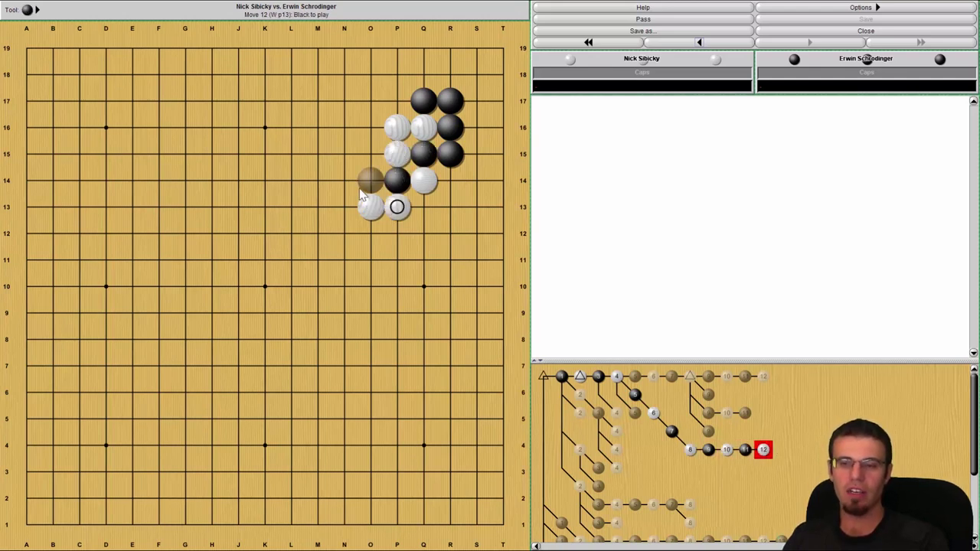
pyautogui.click(370, 181)
pyautogui.click(343, 181)
pyautogui.click(370, 154)
pyautogui.click(370, 127)
pyautogui.click(344, 154)
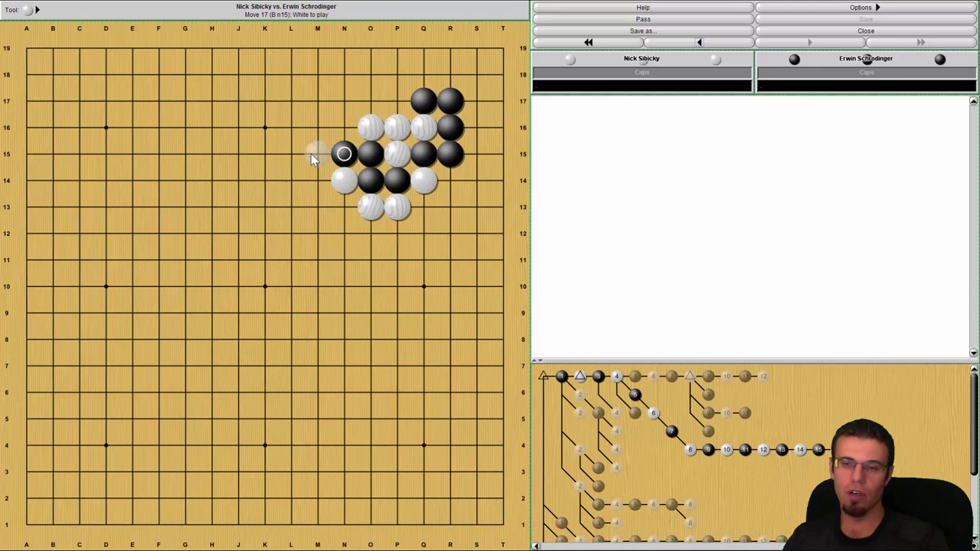
pyautogui.click(317, 154)
# Continue with N16, N17, M16, L16, M17, M18, L17, K17, L18 and white K18 as move 28
pyautogui.click(343, 127)
pyautogui.click(344, 101)
pyautogui.click(317, 127)
pyautogui.click(291, 127)
pyautogui.click(317, 101)
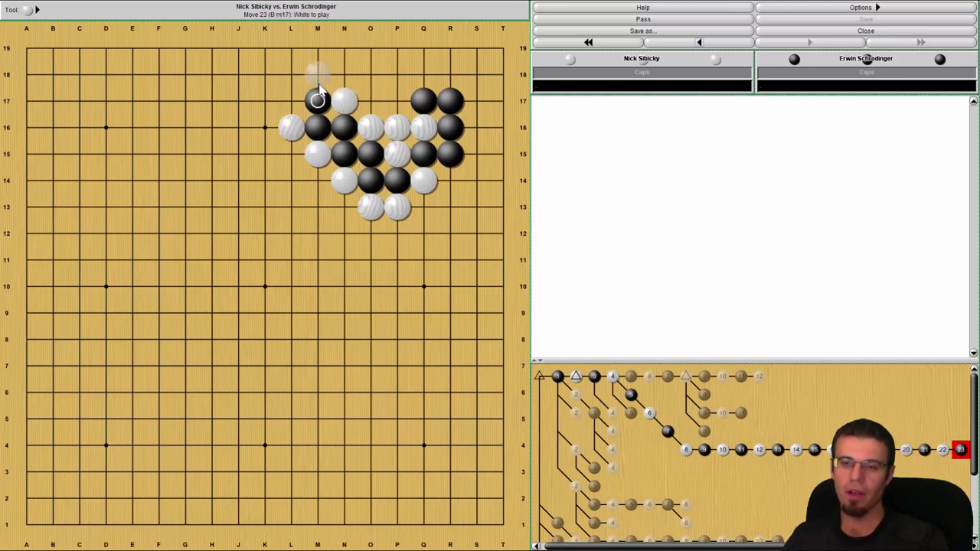
pyautogui.click(317, 74)
pyautogui.click(291, 101)
pyautogui.click(264, 101)
pyautogui.click(291, 74)
pyautogui.click(265, 77)
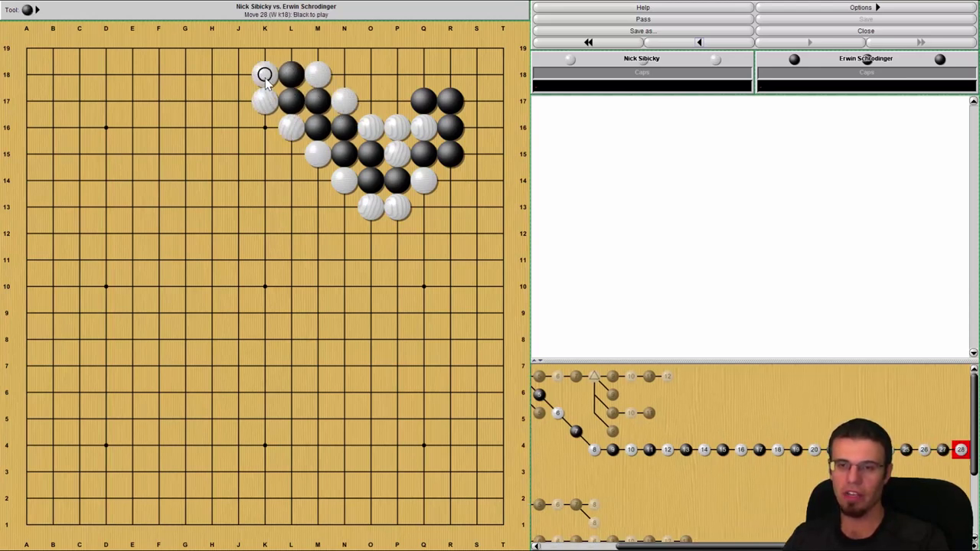
# Step back twenty moves to move 8, with White's O13 as the last move
pyautogui.doubleClick(678, 46)
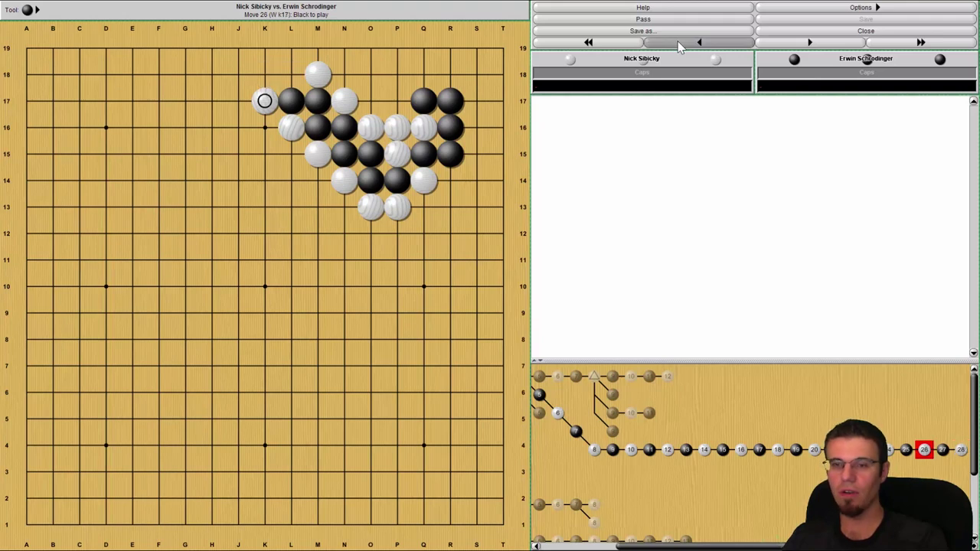
pyautogui.click(677, 46)
pyautogui.doubleClick(678, 46)
pyautogui.click(678, 46)
pyautogui.doubleClick(678, 46)
pyautogui.doubleClick(678, 46)
pyautogui.doubleClick(678, 45)
pyautogui.doubleClick(677, 46)
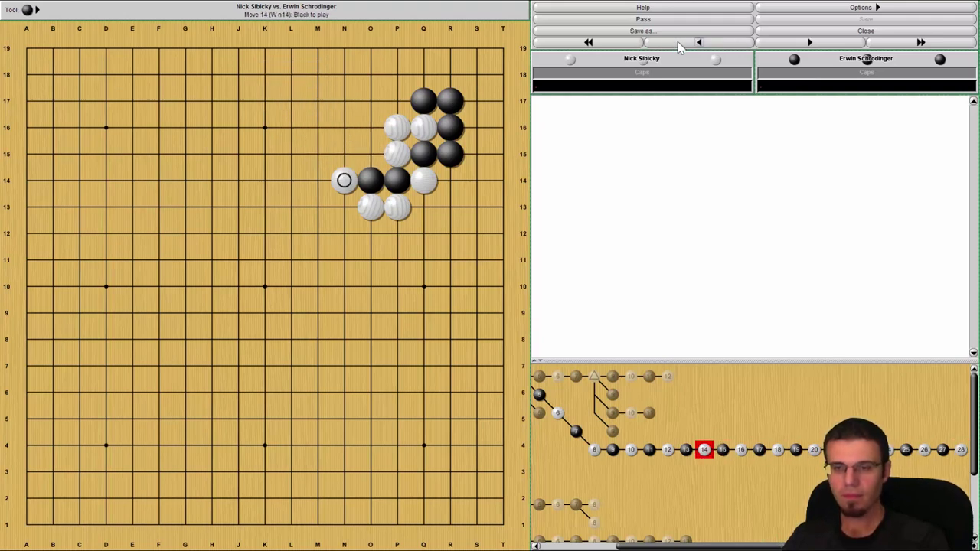
pyautogui.doubleClick(678, 46)
pyautogui.click(678, 46)
pyautogui.doubleClick(677, 46)
pyautogui.click(677, 46)
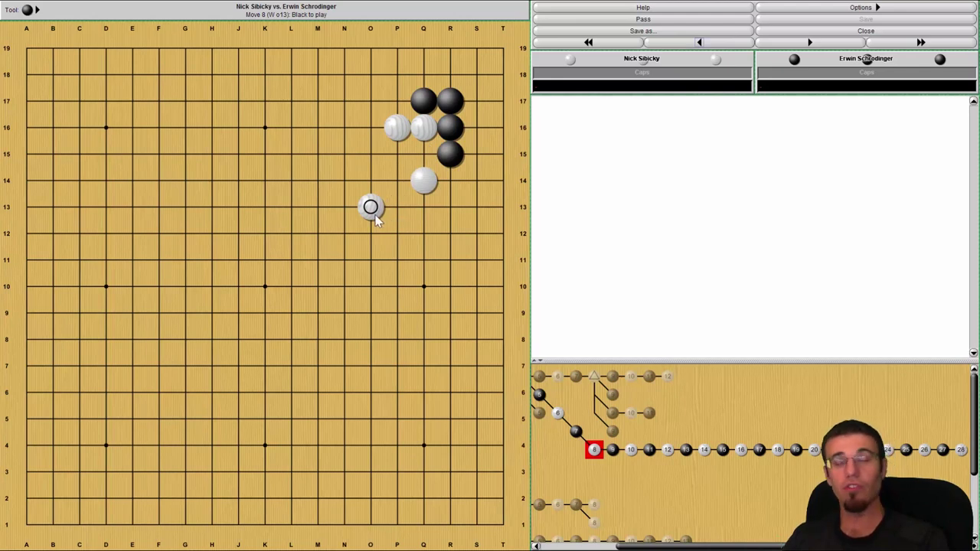
# Play Q15, P15, P14, then branch with white O14 and continue P13, P12, Q13, Q12, R13, R12
pyautogui.click(423, 154)
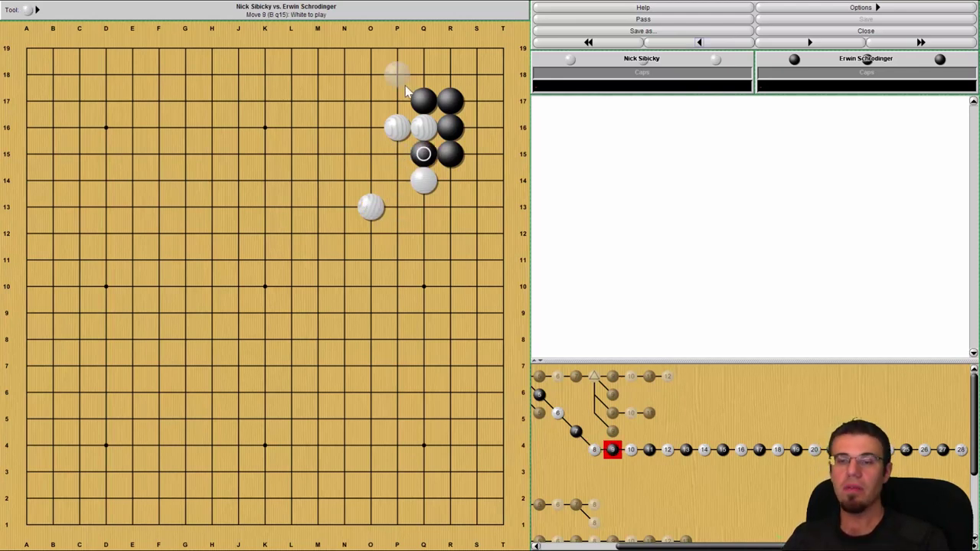
pyautogui.click(396, 154)
pyautogui.click(397, 180)
pyautogui.click(370, 180)
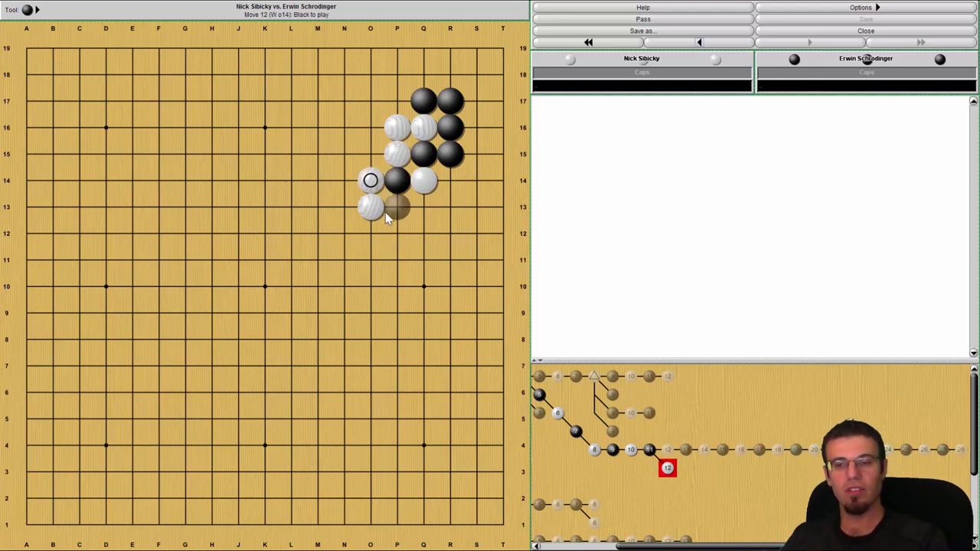
pyautogui.click(397, 207)
pyautogui.click(397, 232)
pyautogui.click(424, 207)
pyautogui.click(423, 232)
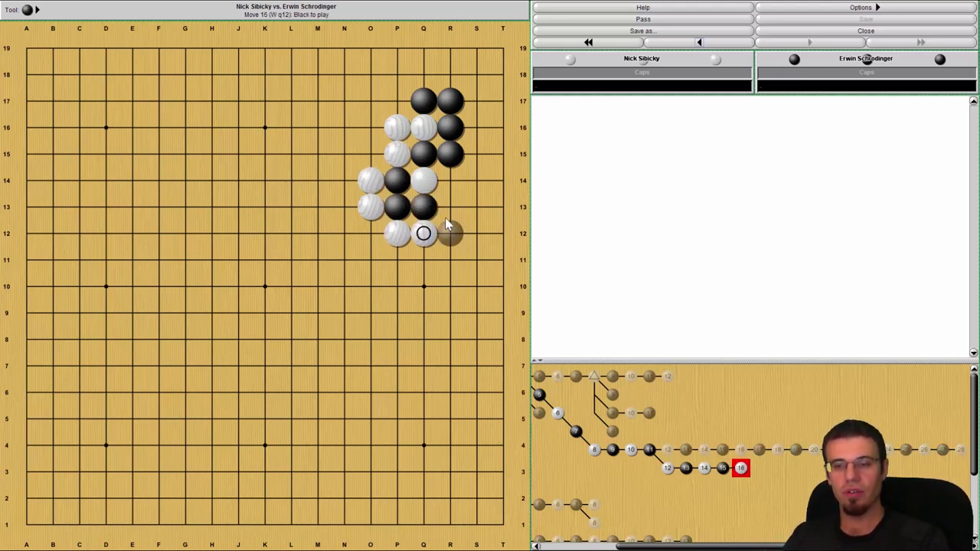
pyautogui.click(450, 207)
pyautogui.click(451, 232)
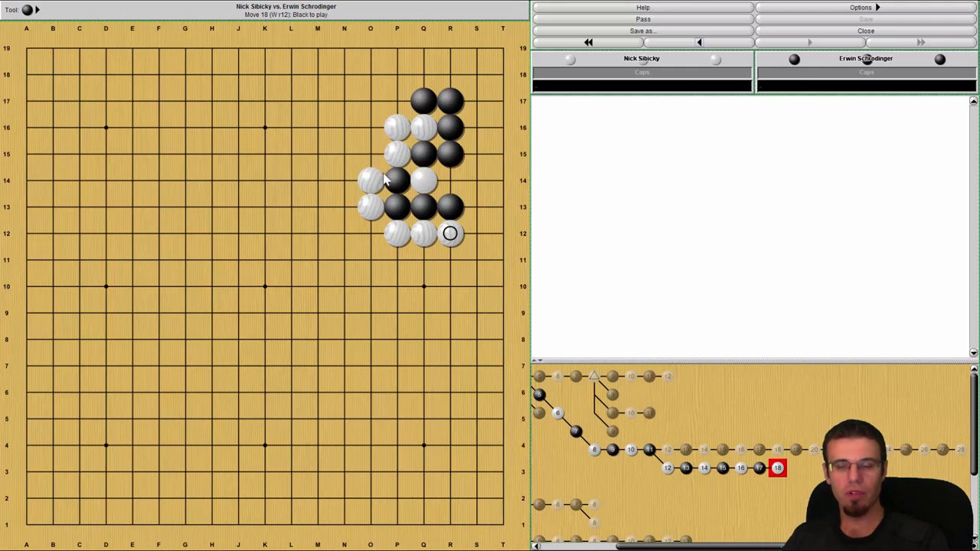
# Step back through the new branch to move 8
pyautogui.click(717, 46)
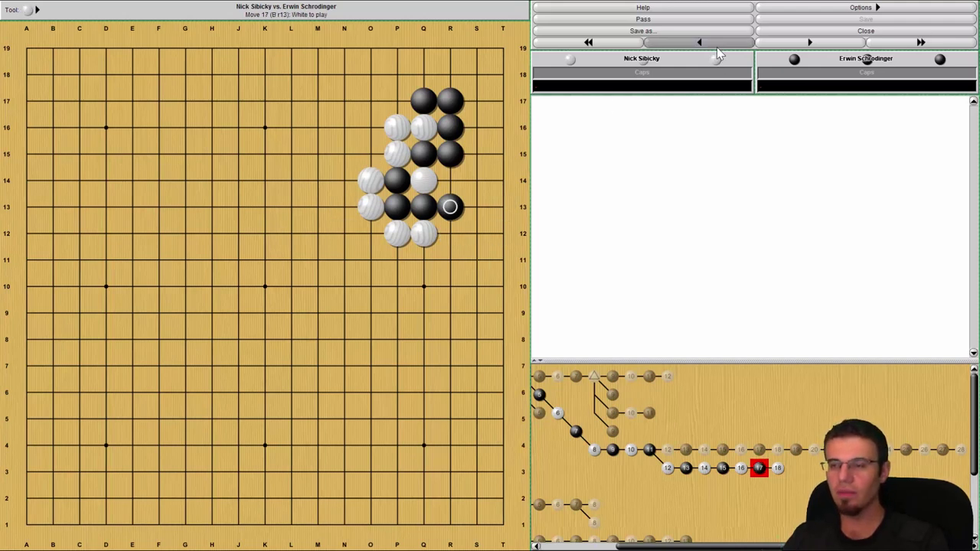
pyautogui.click(717, 45)
pyautogui.click(717, 46)
pyautogui.click(717, 46)
pyautogui.click(717, 46)
pyautogui.click(717, 46)
pyautogui.click(717, 46)
pyautogui.click(718, 46)
pyautogui.click(717, 46)
pyautogui.click(717, 46)
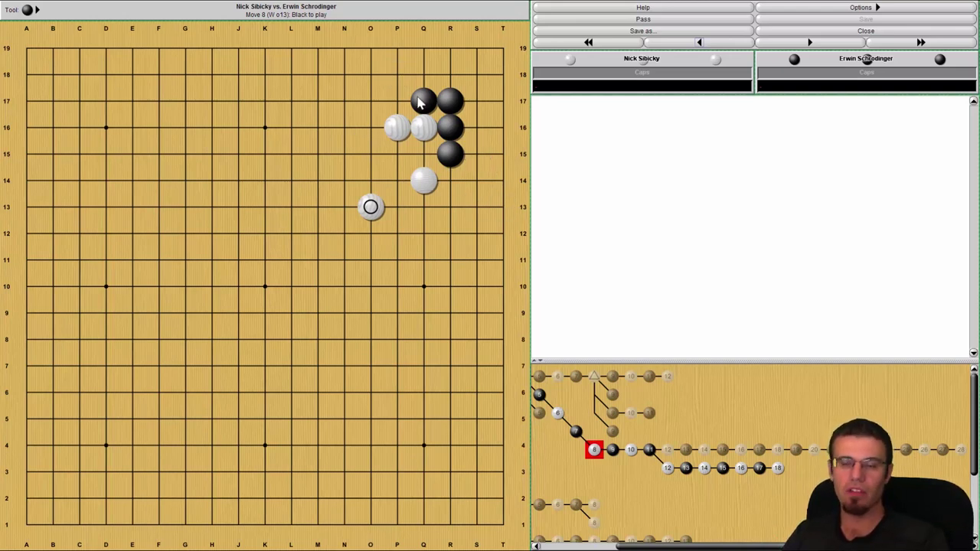
# Label P17 as A and R14 as B with the Label Tool, then return to the Move Tool
pyautogui.click(37, 10)
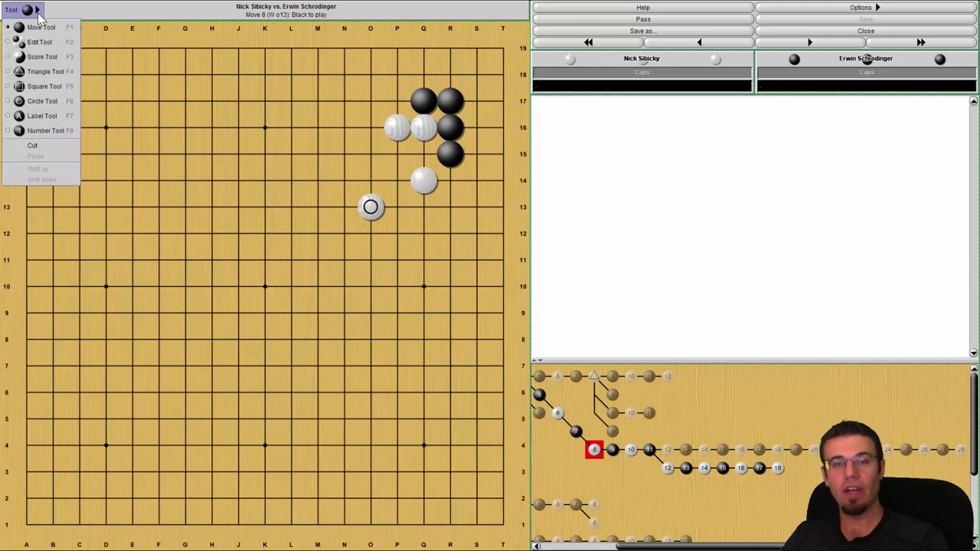
pyautogui.click(42, 116)
pyautogui.click(397, 101)
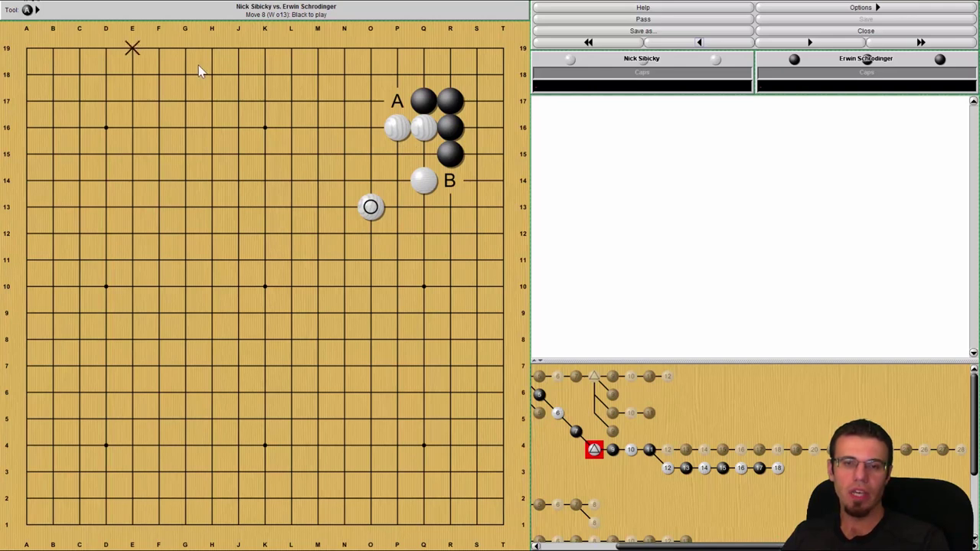
pyautogui.click(27, 10)
pyautogui.click(28, 29)
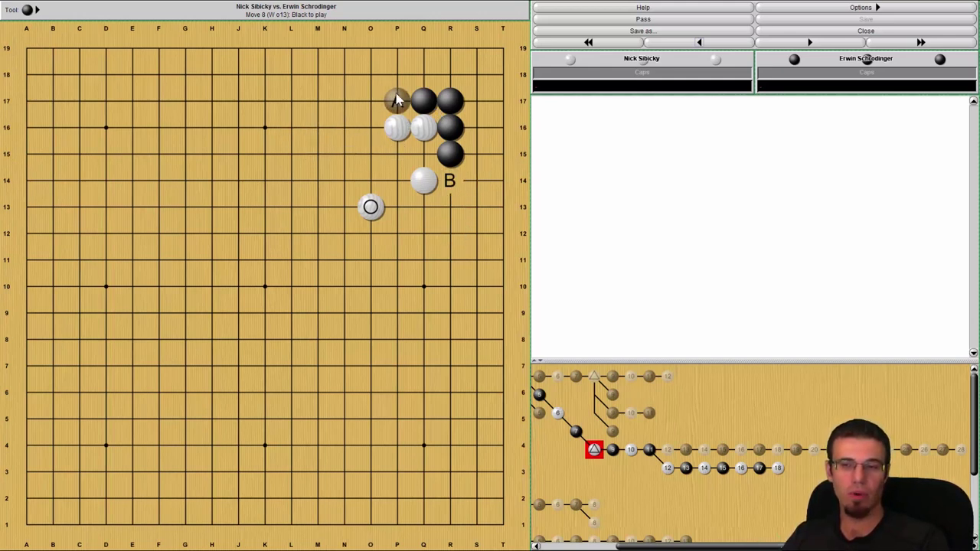
# Play black O17 answered by white R14, then step back to move 8
pyautogui.click(370, 101)
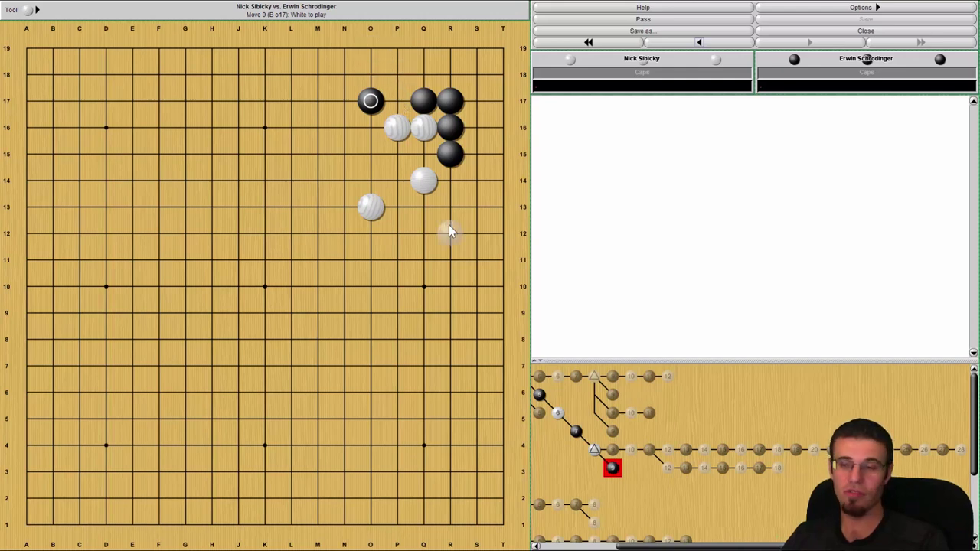
pyautogui.click(458, 186)
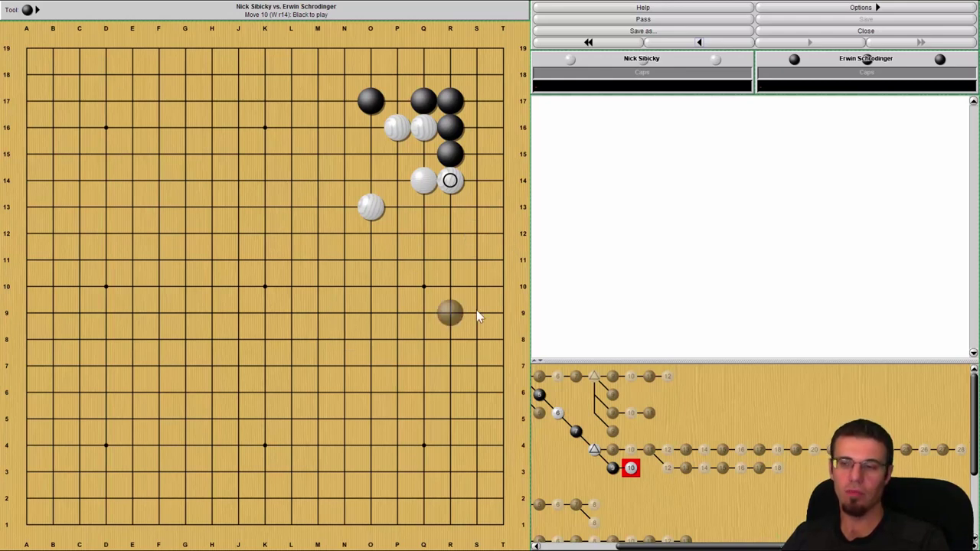
pyautogui.click(717, 44)
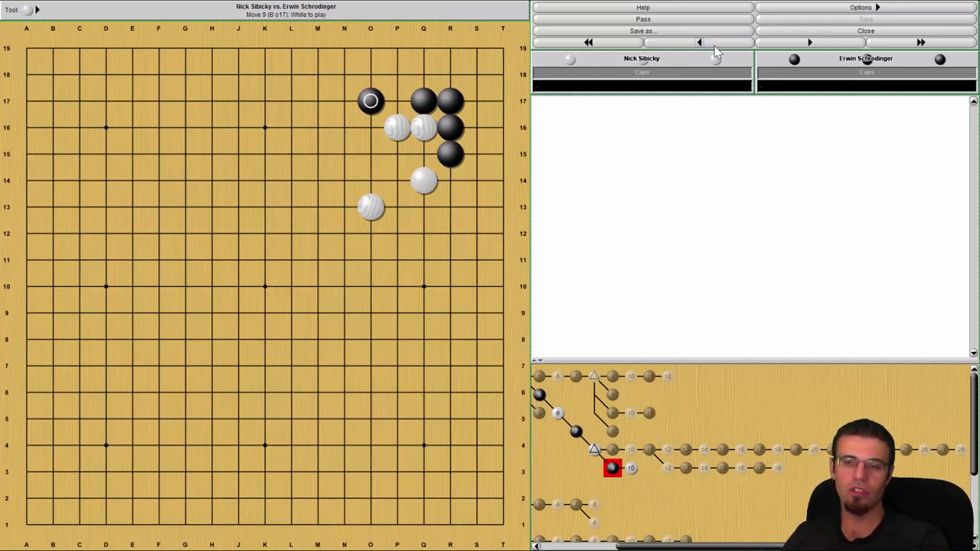
pyautogui.click(718, 44)
# Add the branch black R13, white P17, black K17, and return to move 8
pyautogui.click(458, 209)
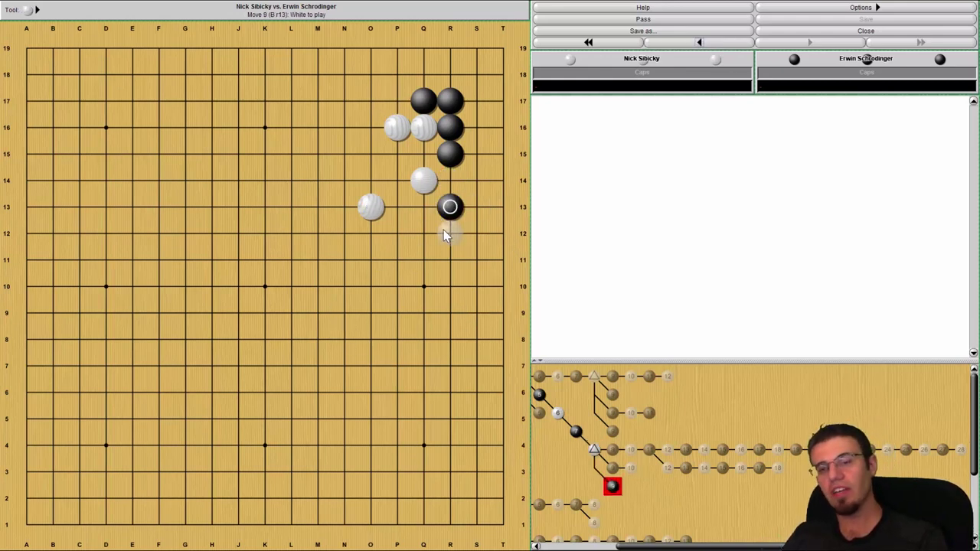
pyautogui.click(397, 100)
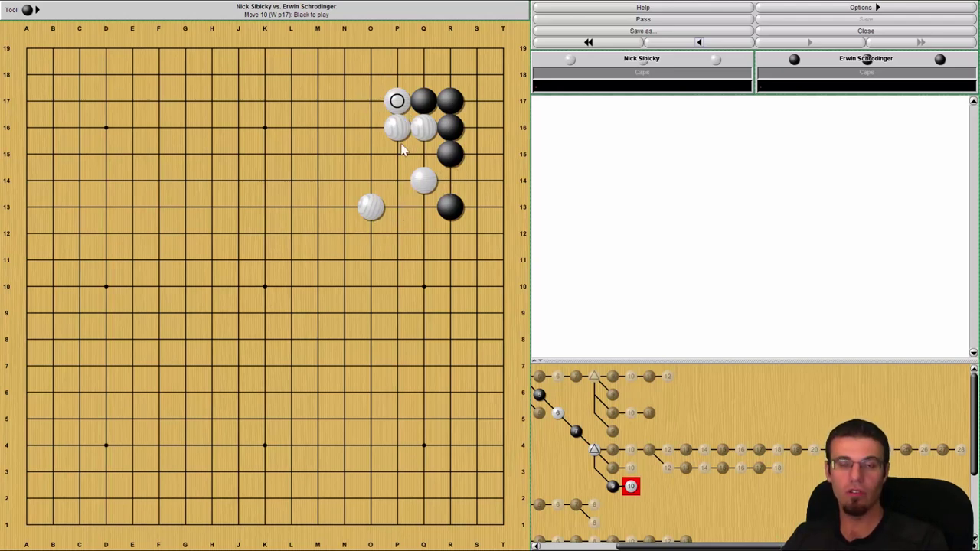
pyautogui.click(264, 101)
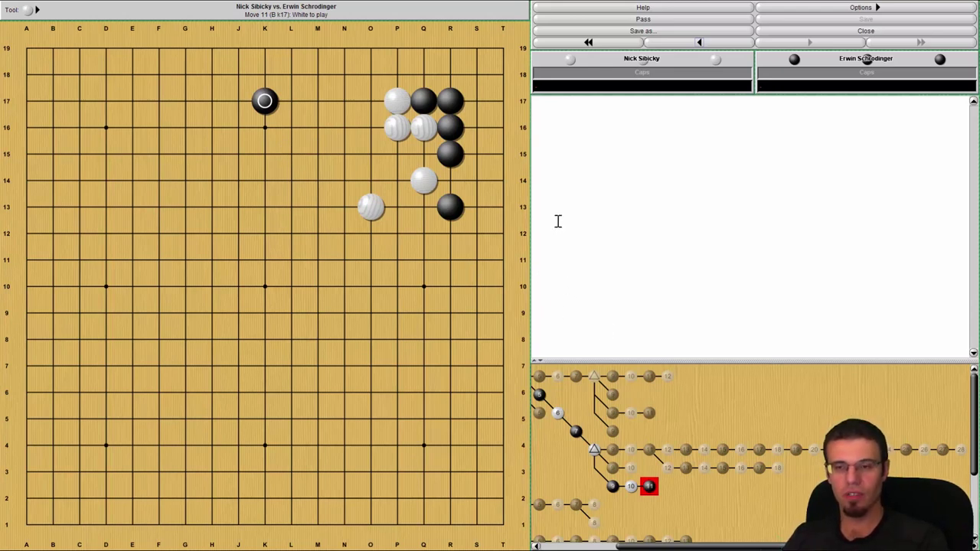
pyautogui.click(699, 42)
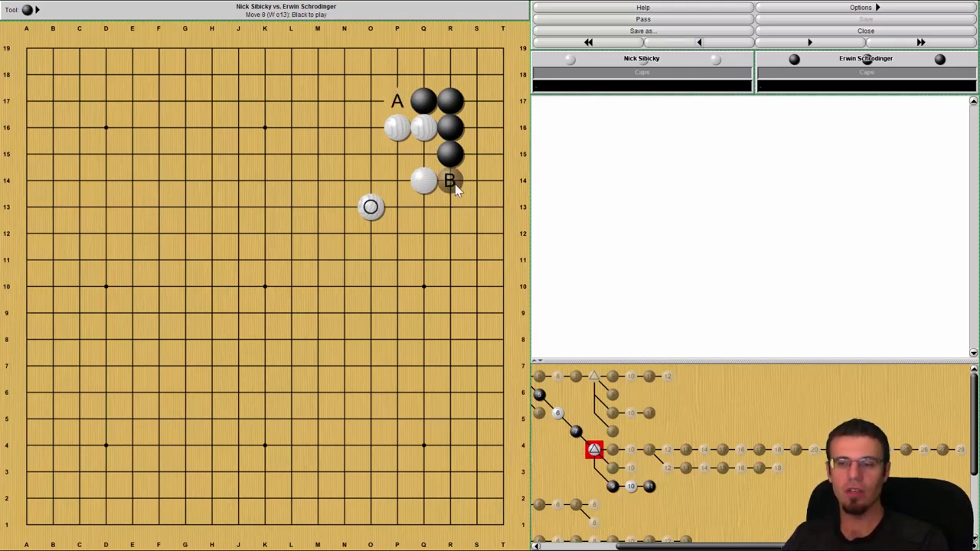
# Follow the R13 branch through P17 and K17, then add White H17, Black N17, White J15
pyautogui.scroll(-1, 457, 184)
pyautogui.click(720, 44)
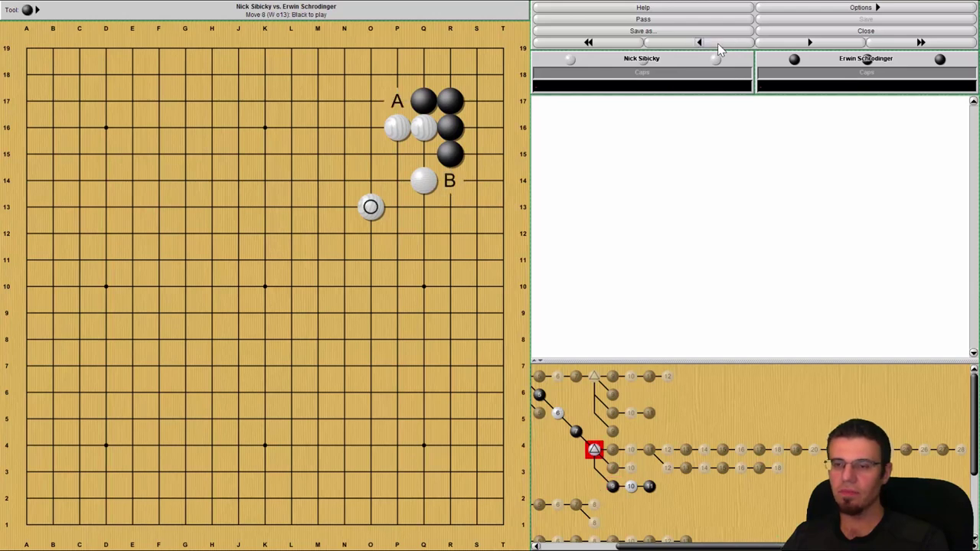
pyautogui.click(719, 43)
pyautogui.click(771, 49)
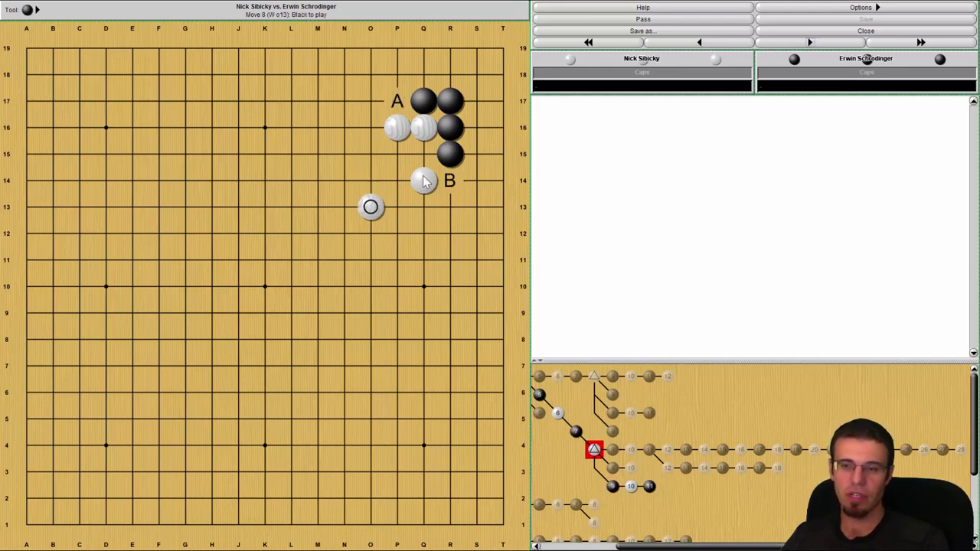
pyautogui.click(441, 199)
pyautogui.click(396, 102)
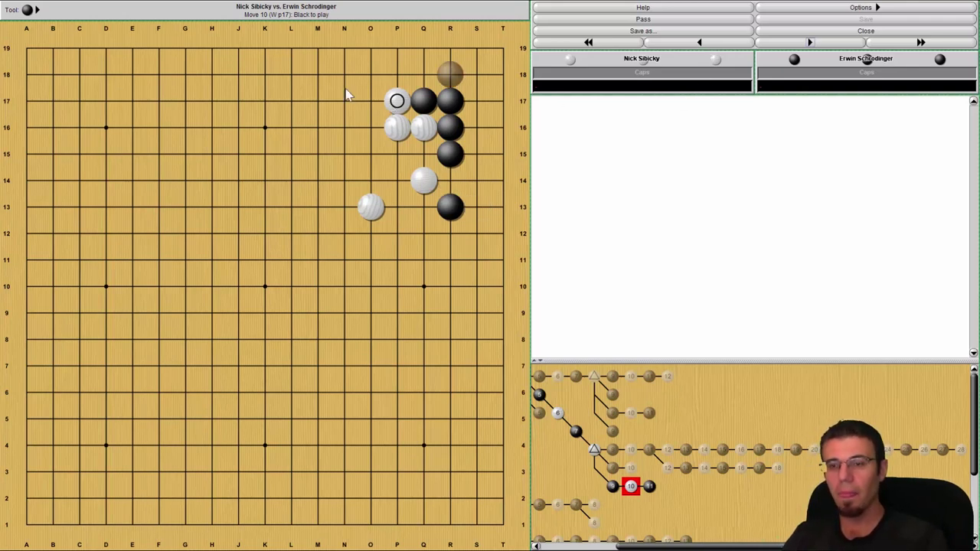
pyautogui.click(265, 101)
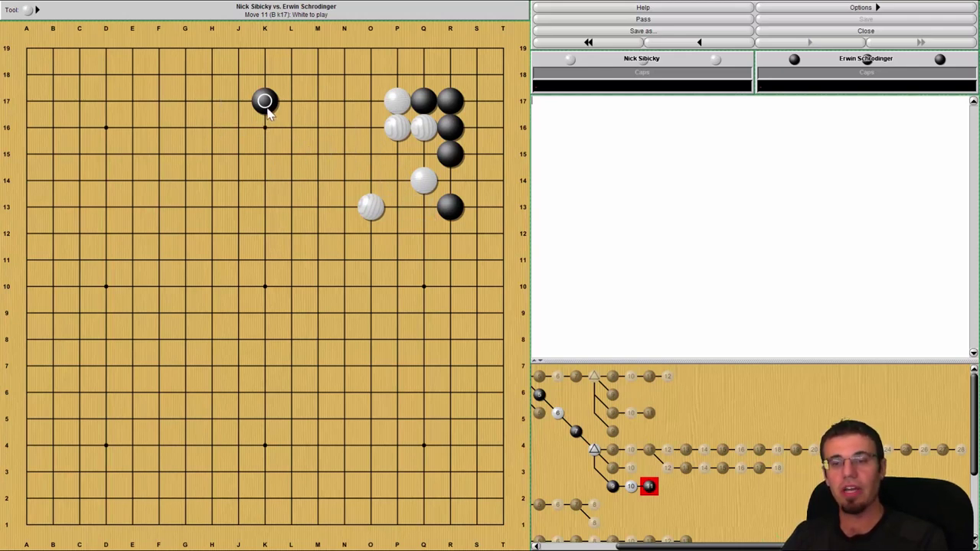
pyautogui.click(211, 103)
pyautogui.click(344, 103)
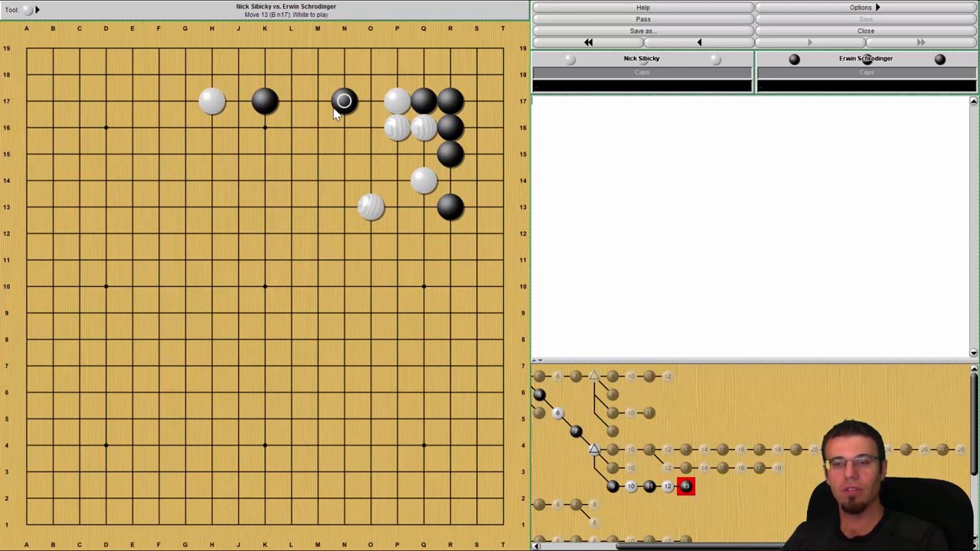
pyautogui.click(239, 154)
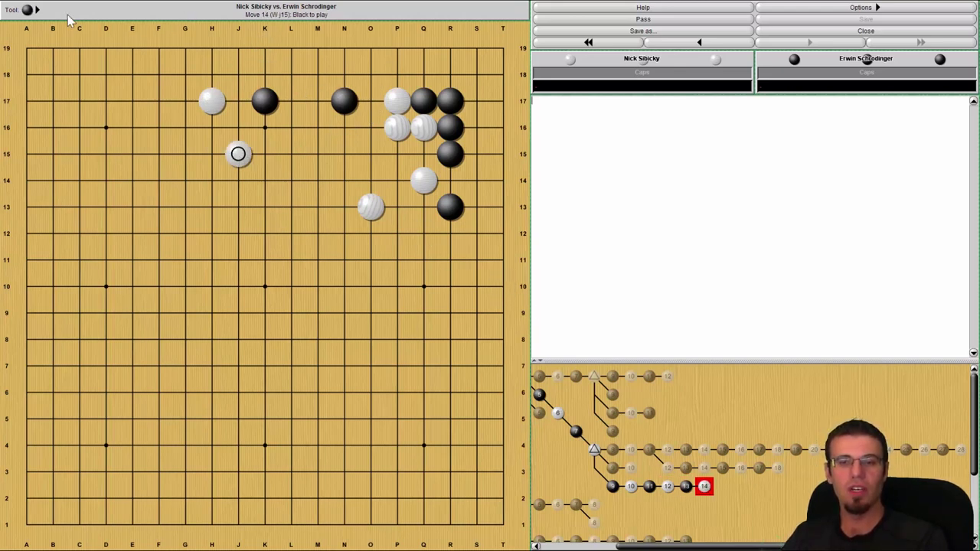
# Triangle-mark stones K17, N17, H17, J15 and the empty points K13 and M12
pyautogui.click(30, 10)
pyautogui.click(35, 68)
pyautogui.click(265, 100)
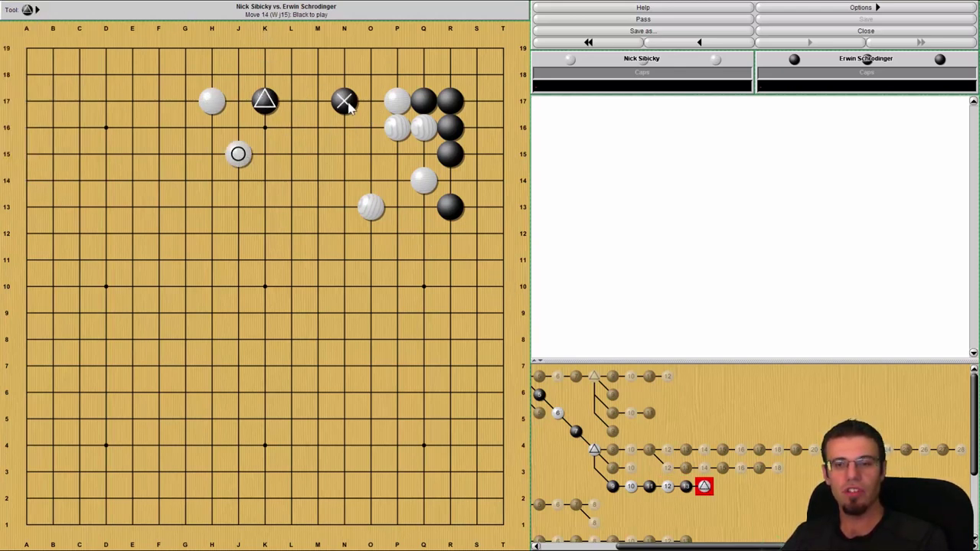
pyautogui.click(345, 103)
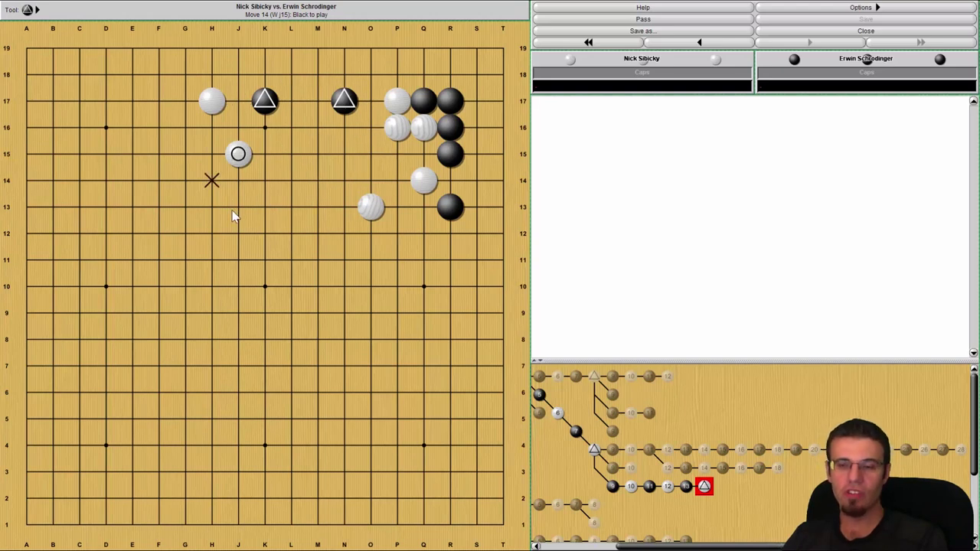
pyautogui.click(212, 100)
pyautogui.click(238, 154)
pyautogui.click(265, 205)
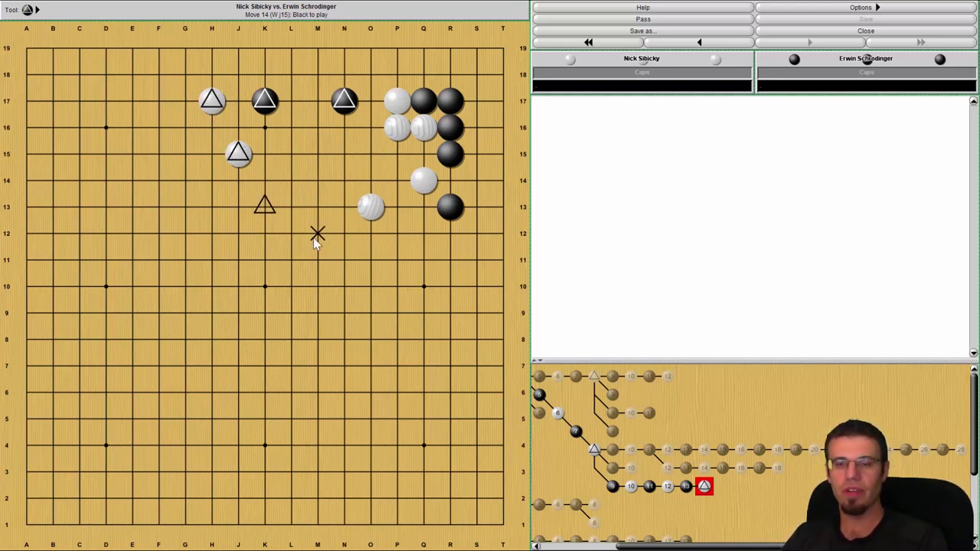
pyautogui.click(317, 233)
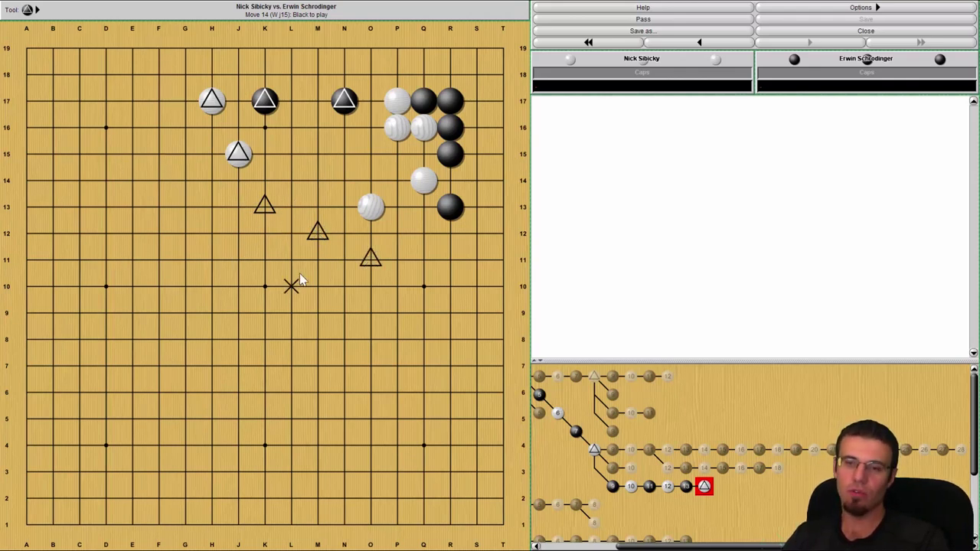
# Rewind the game to move 1 and return to stone placement
pyautogui.click(561, 414)
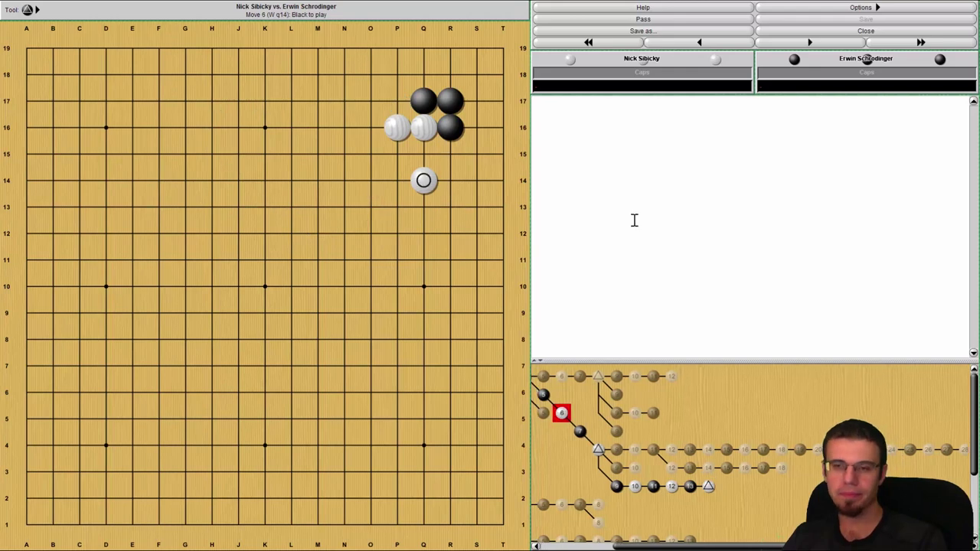
pyautogui.click(723, 48)
pyautogui.click(723, 48)
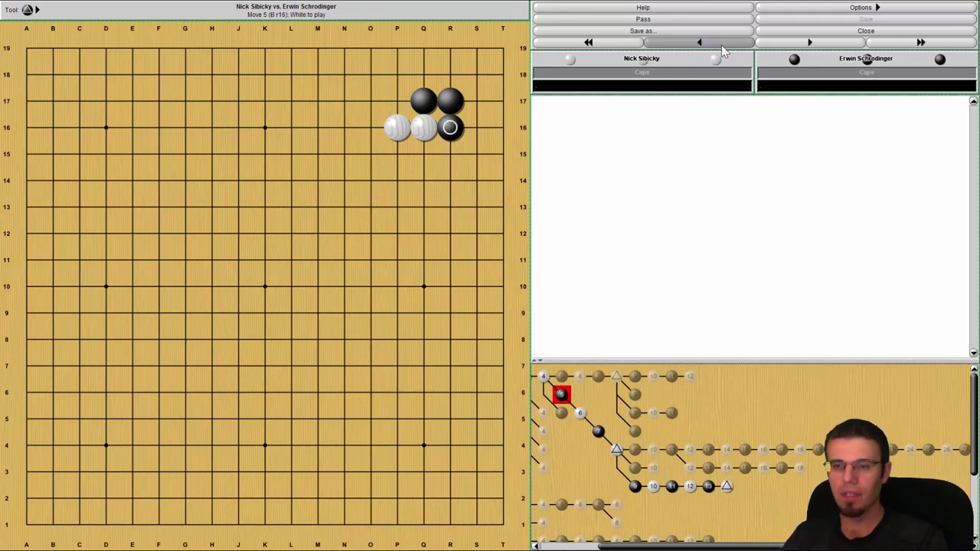
pyautogui.click(722, 48)
pyautogui.click(723, 48)
pyautogui.click(723, 48)
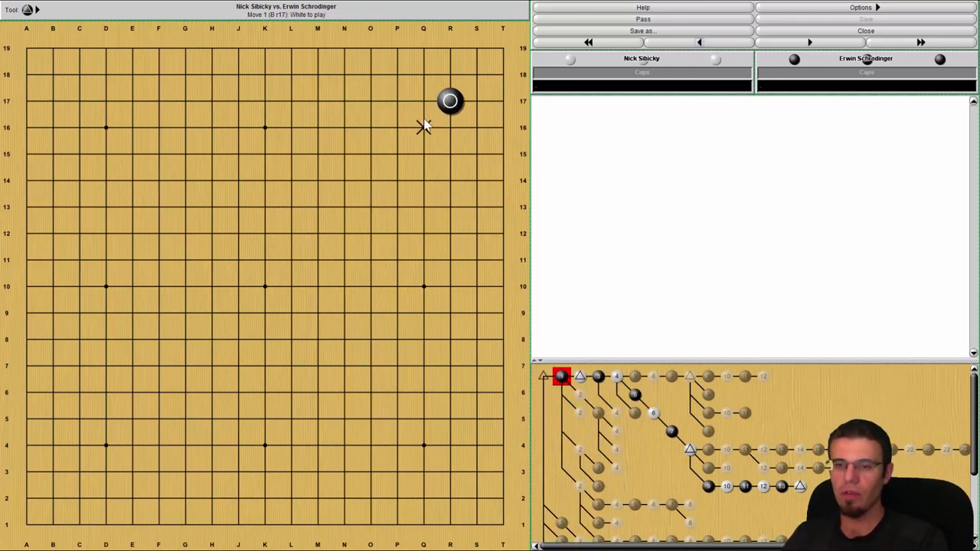
pyautogui.press('Escape')
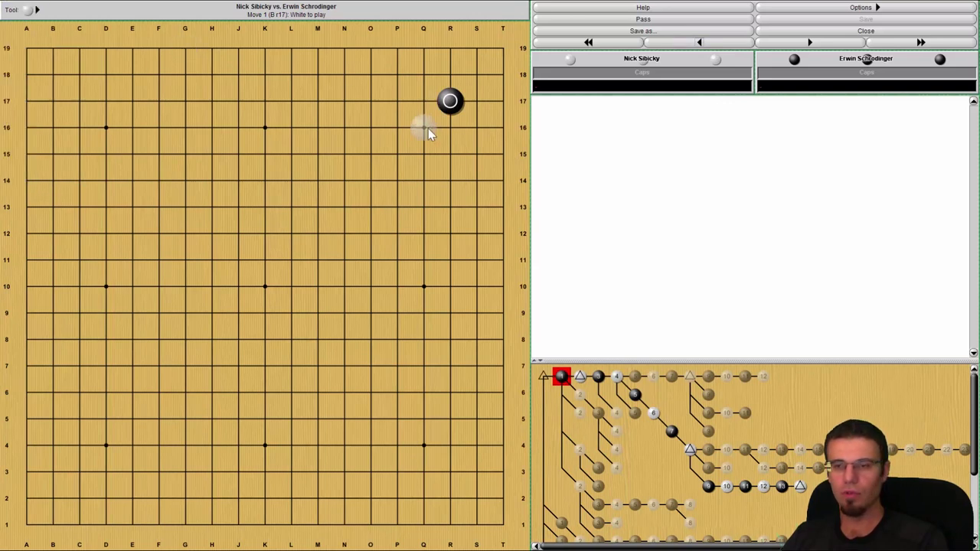
# Play White Q16, Black R16, White Q15, Black Q17, White O16 and Black P17
pyautogui.click(423, 127)
pyautogui.click(450, 130)
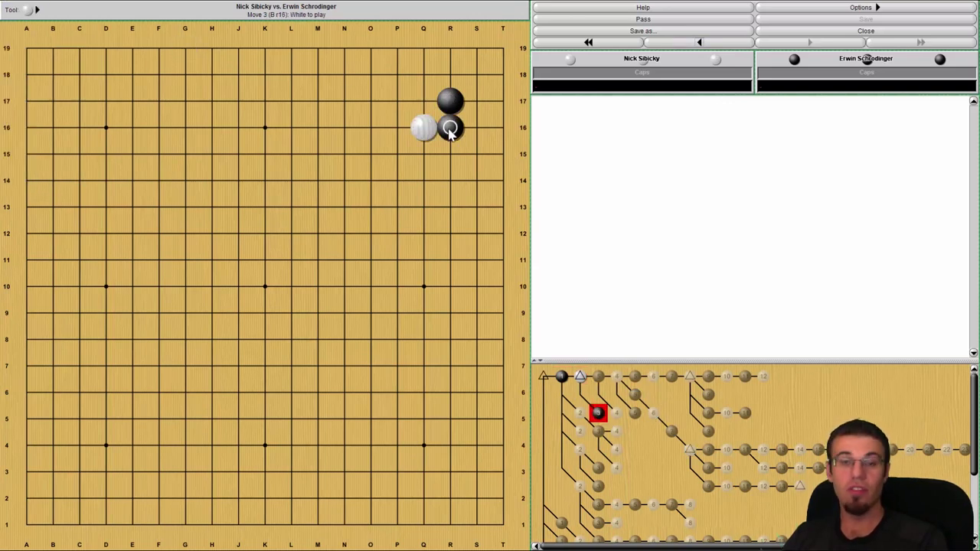
pyautogui.click(424, 154)
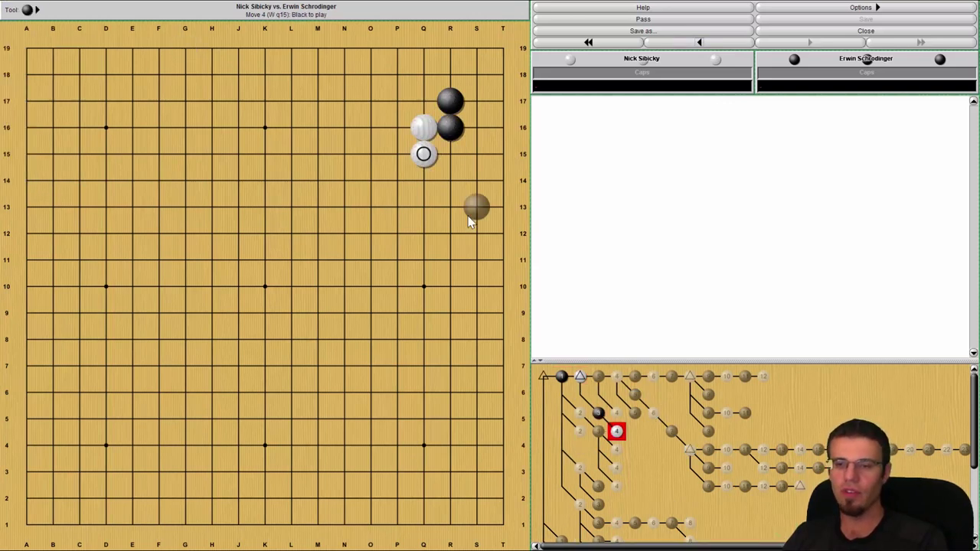
pyautogui.click(425, 106)
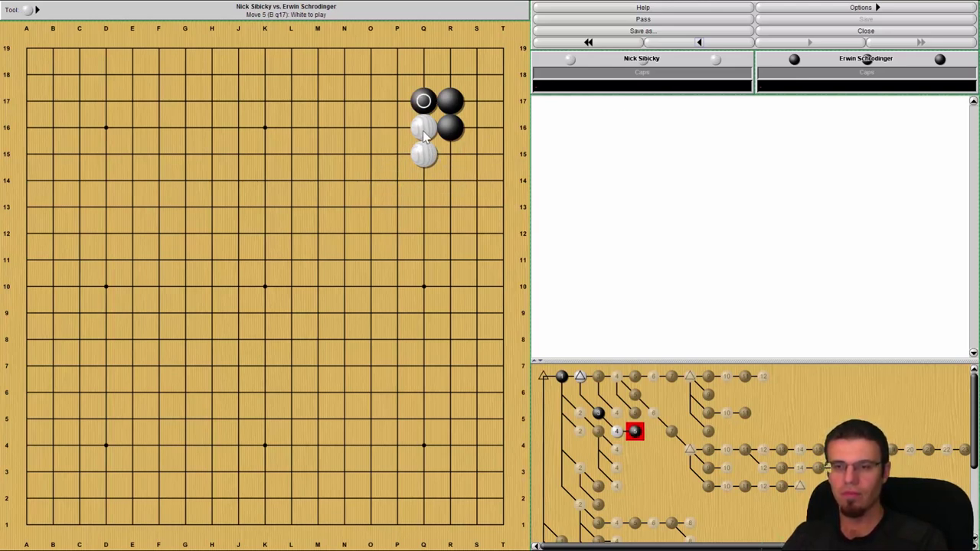
pyautogui.click(366, 130)
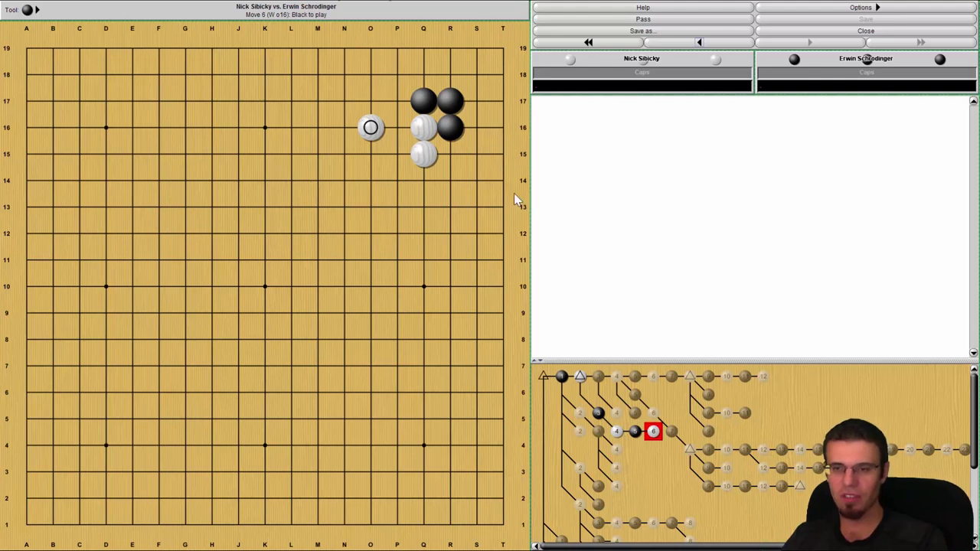
pyautogui.click(397, 100)
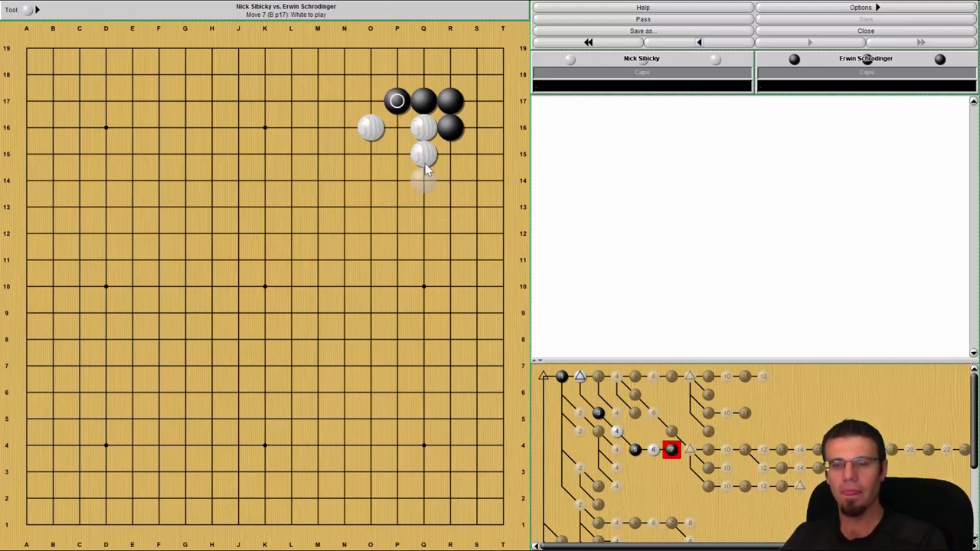
# Play the White M15 line: Black P16, White P15, Black O15, White O13
pyautogui.click(345, 179)
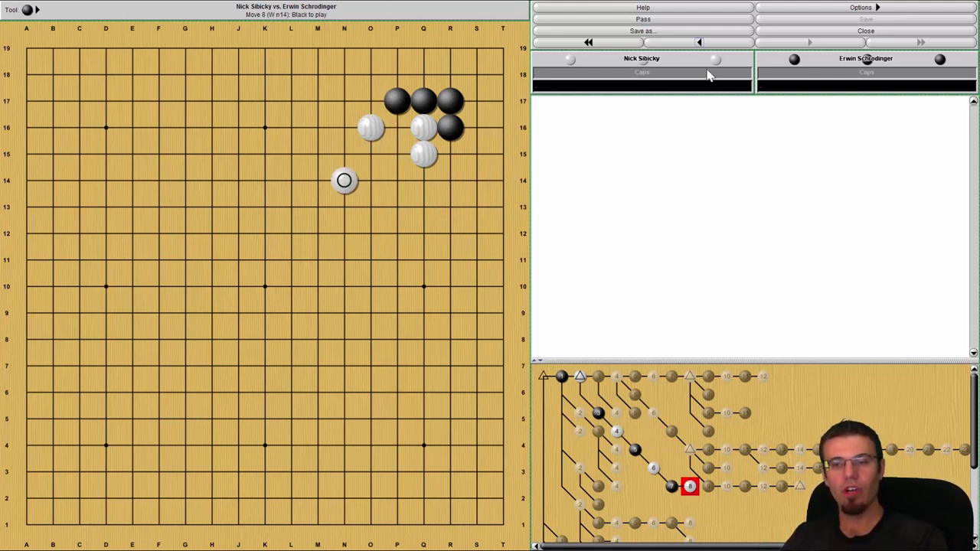
pyautogui.scroll(1, 342, 170)
pyautogui.click(317, 153)
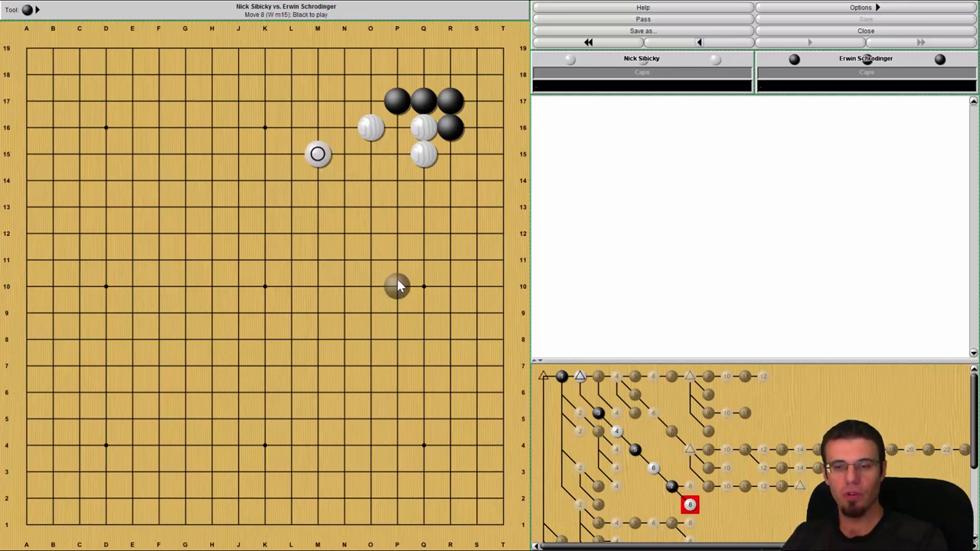
pyautogui.click(397, 127)
pyautogui.click(397, 153)
pyautogui.click(370, 154)
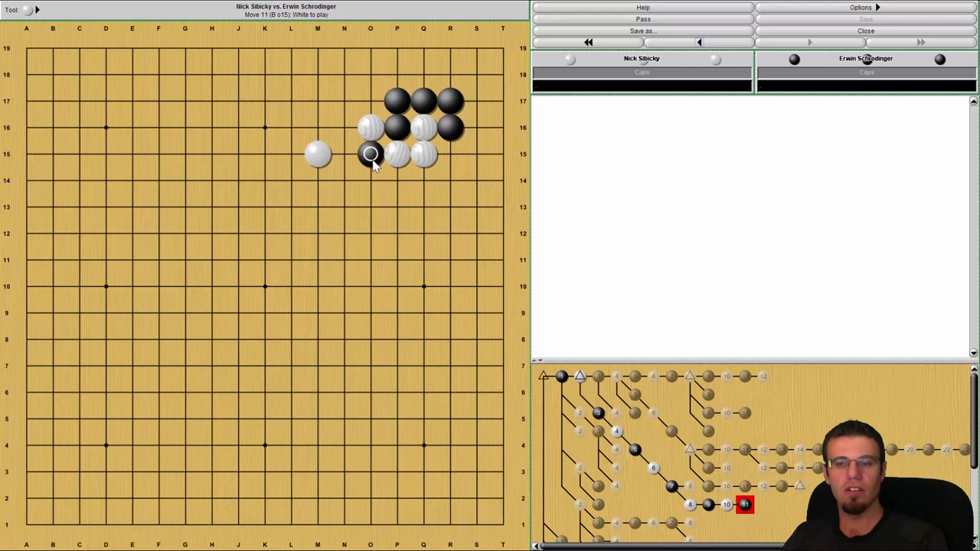
pyautogui.click(371, 206)
# Replace White O13 with O14, followed by Black N15 and White N16
pyautogui.click(699, 43)
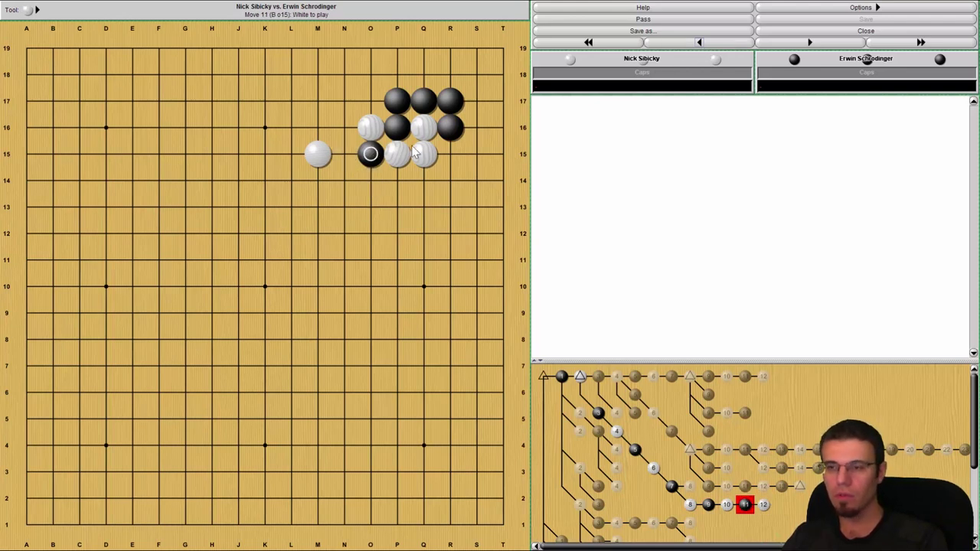
pyautogui.click(370, 180)
pyautogui.click(344, 153)
pyautogui.click(344, 127)
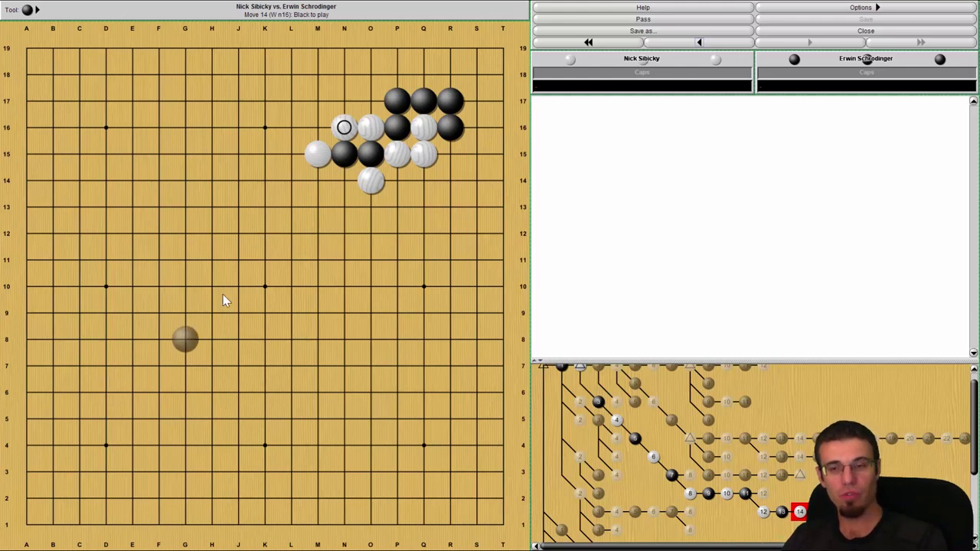
# Replace White N16 with N14, continuing Black N16, White M16, Black N17, White M17
pyautogui.click(697, 43)
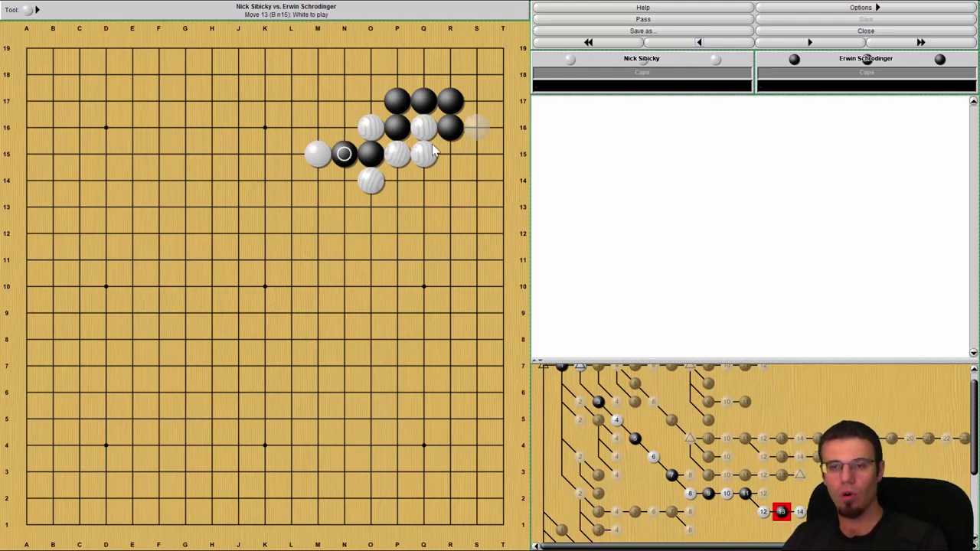
pyautogui.click(344, 180)
pyautogui.click(344, 127)
pyautogui.click(318, 128)
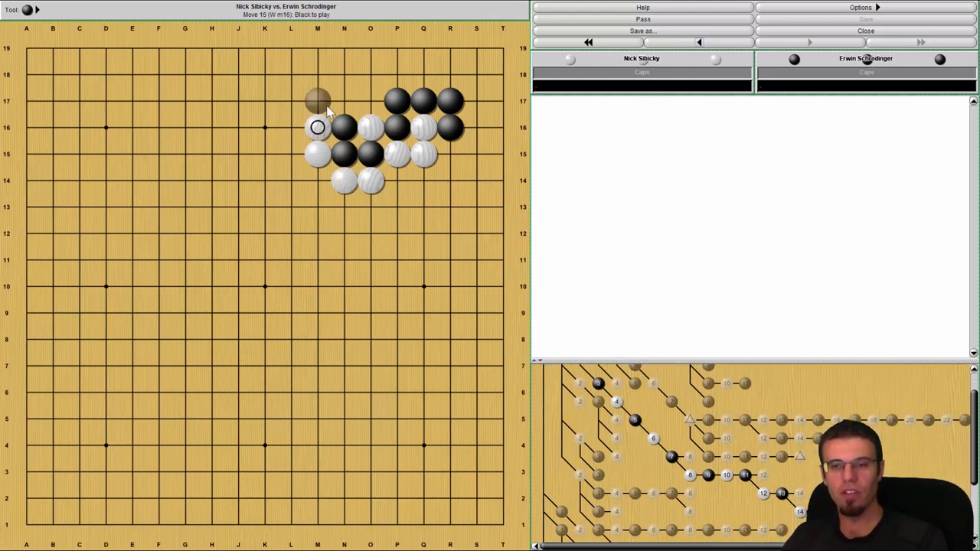
pyautogui.click(344, 100)
pyautogui.click(318, 100)
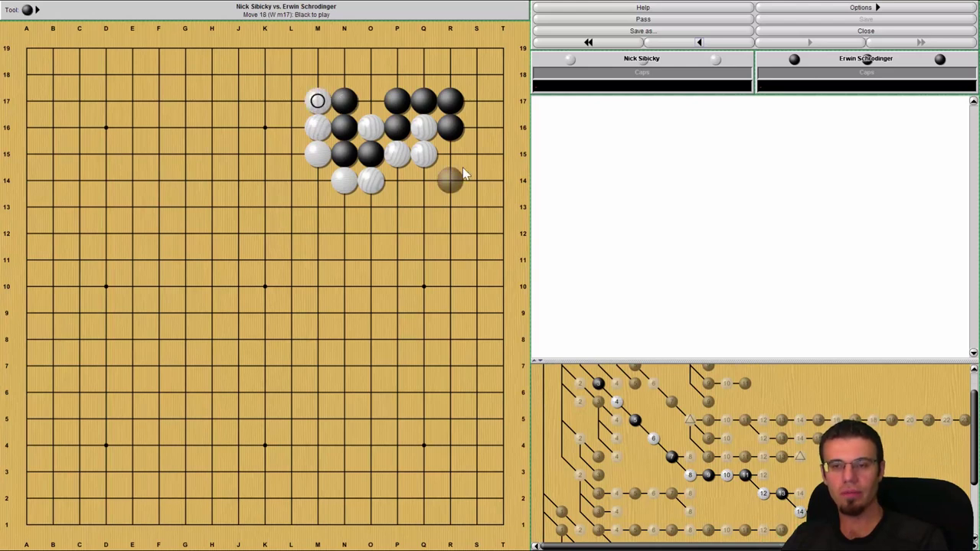
# Back up five moves and branch with White N14, Black R14, White O17
pyautogui.click(687, 44)
pyautogui.click(687, 44)
pyautogui.click(687, 45)
pyautogui.click(687, 45)
pyautogui.click(687, 44)
pyautogui.click(686, 44)
pyautogui.click(687, 44)
pyautogui.click(687, 44)
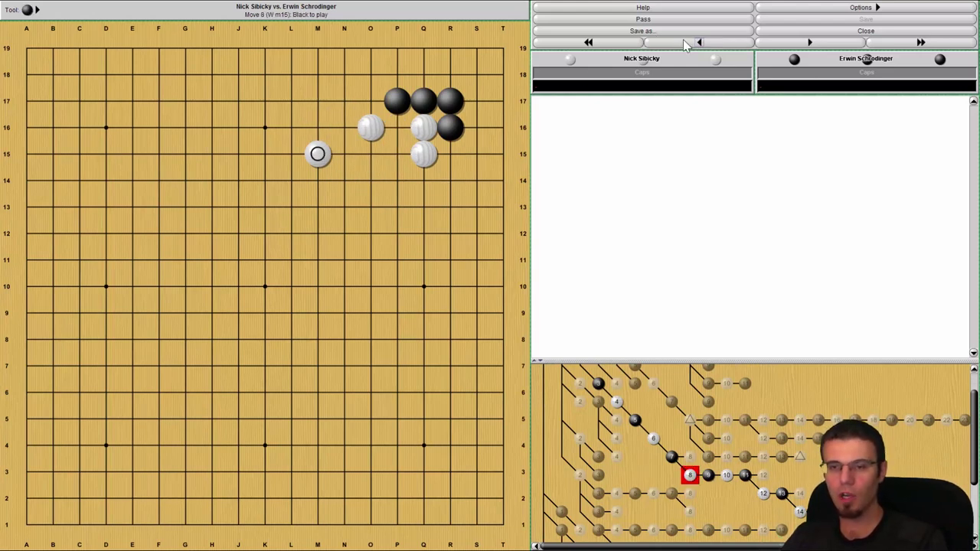
pyautogui.click(687, 44)
pyautogui.click(686, 44)
pyautogui.click(687, 45)
pyautogui.click(344, 180)
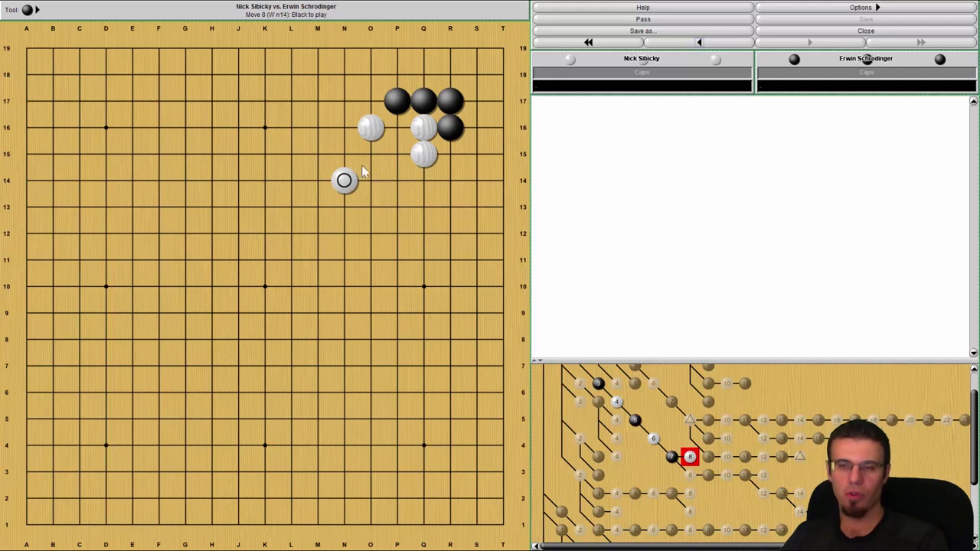
pyautogui.click(449, 181)
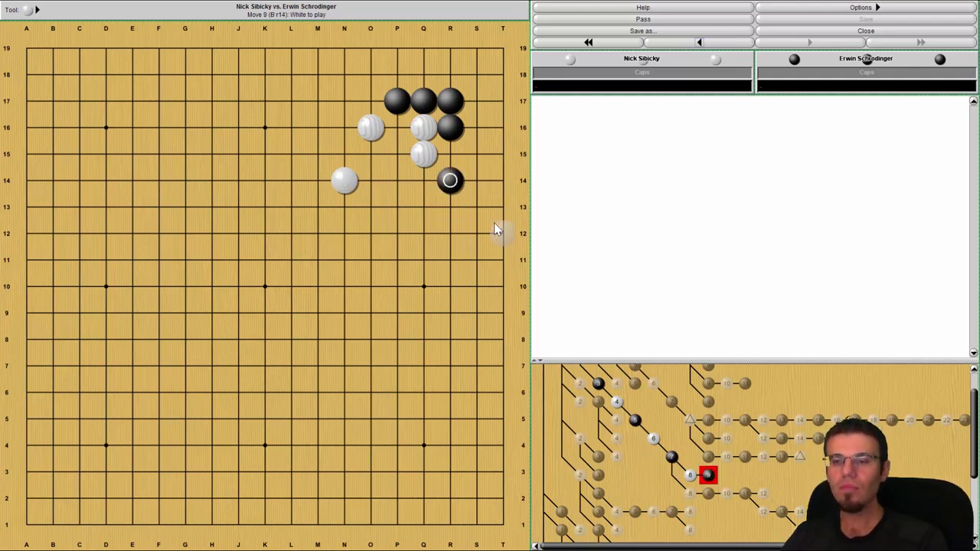
pyautogui.click(382, 114)
# From White N14, branch instead with Black N17 and White R15
pyautogui.click(698, 42)
pyautogui.click(699, 42)
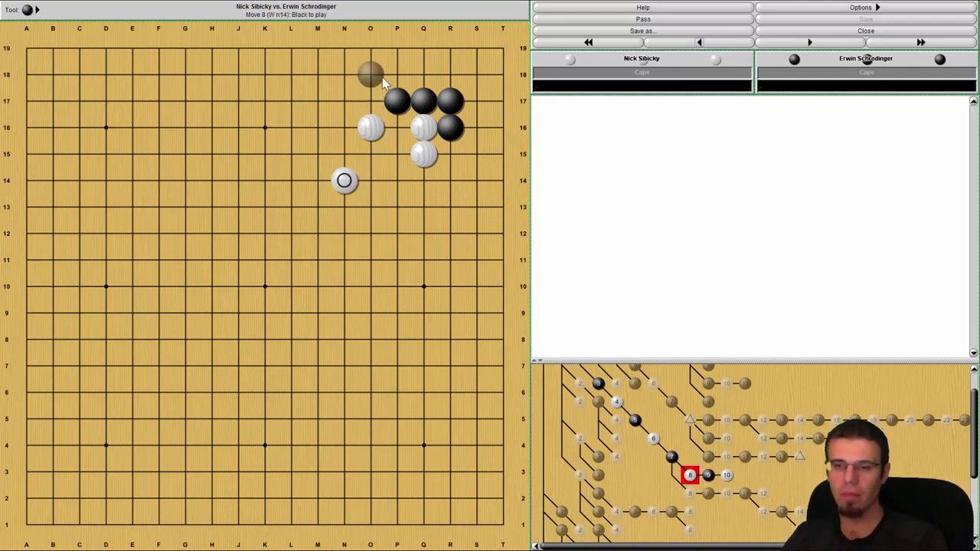
pyautogui.click(343, 100)
pyautogui.click(450, 154)
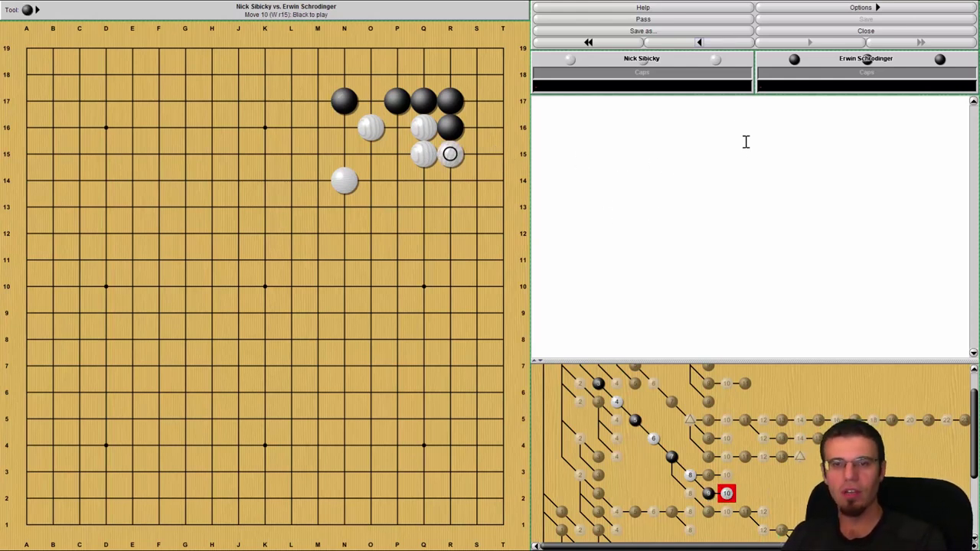
# Step back six moves toward the start of the joseki
pyautogui.click(724, 44)
pyautogui.click(724, 44)
pyautogui.click(725, 44)
pyautogui.click(724, 43)
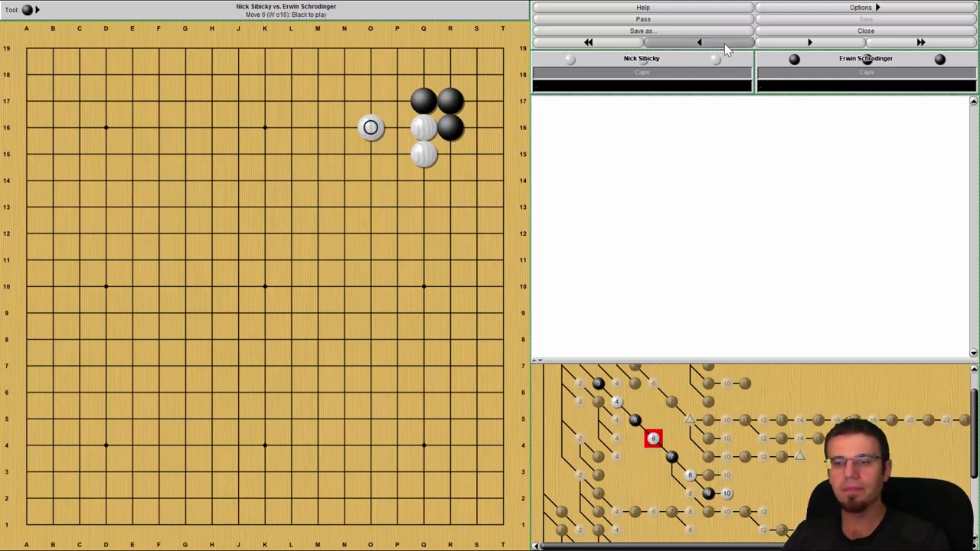
pyautogui.click(724, 44)
pyautogui.click(724, 44)
pyautogui.click(724, 44)
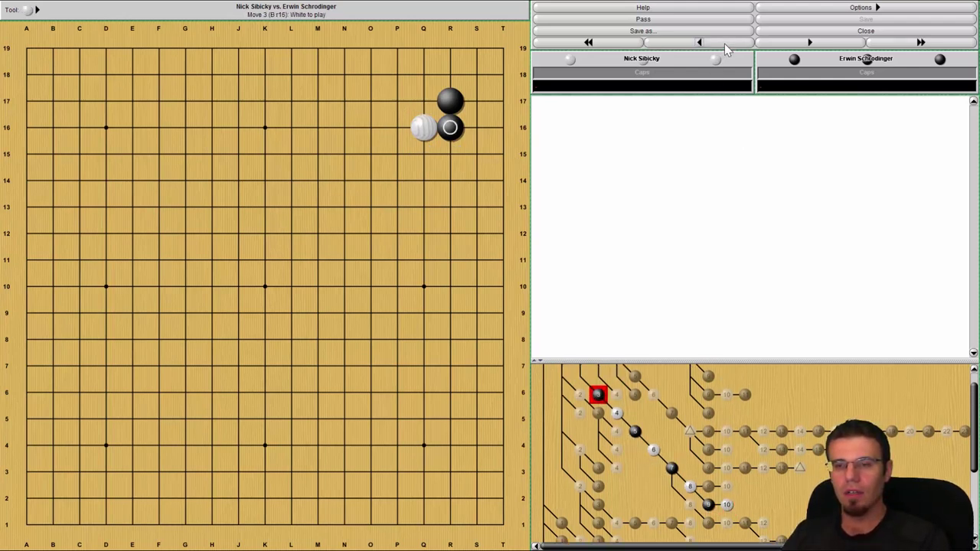
pyautogui.click(724, 43)
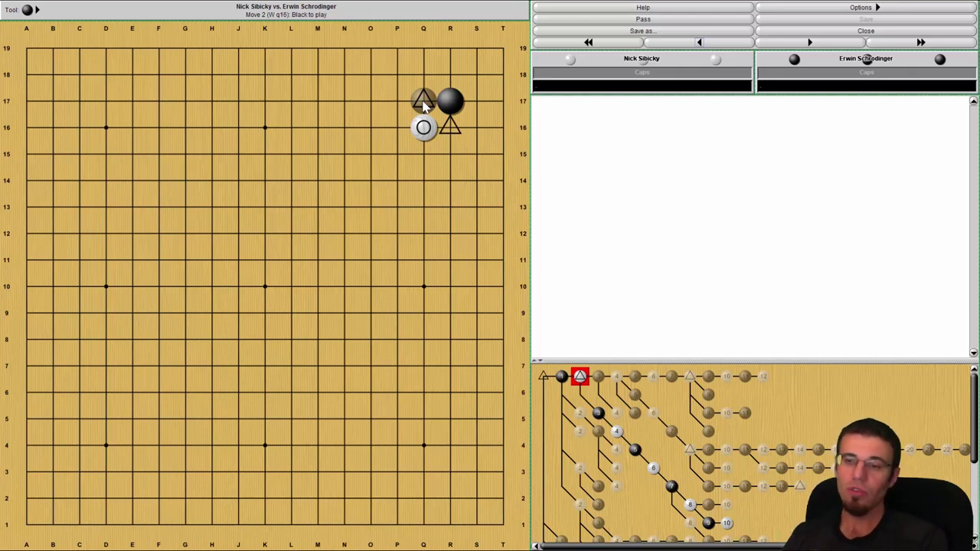
# Play Black Q17, then replace White's P16 with O16 as a new branch
pyautogui.click(423, 101)
pyautogui.scroll(-1, 435, 136)
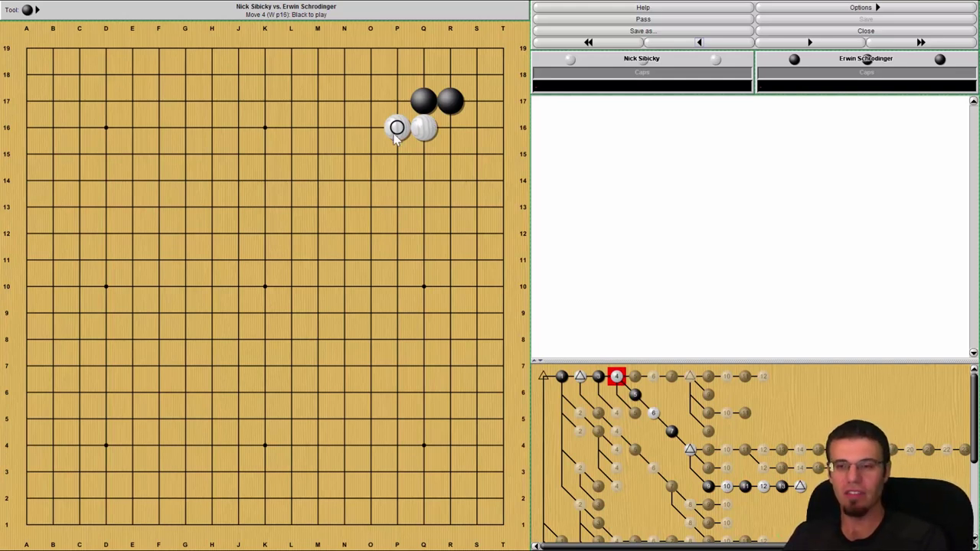
pyautogui.click(689, 44)
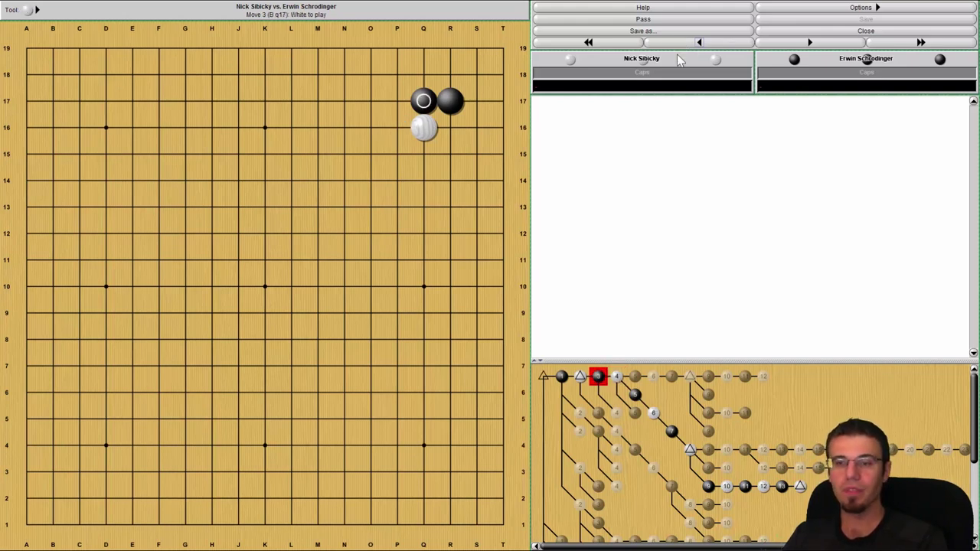
pyautogui.click(371, 128)
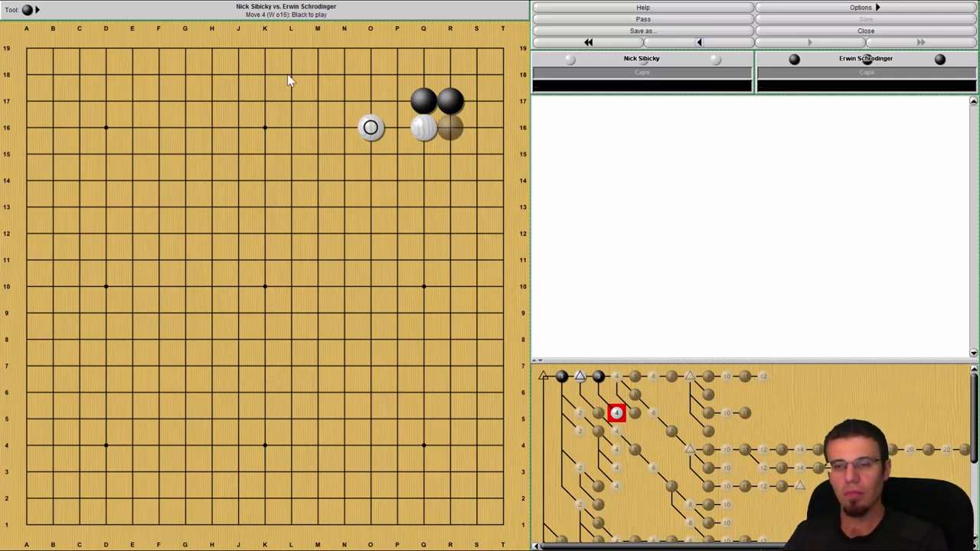
# With the Label tool, mark Q15 'A' and P16 'B', then place Black on Q15
pyautogui.click(38, 11)
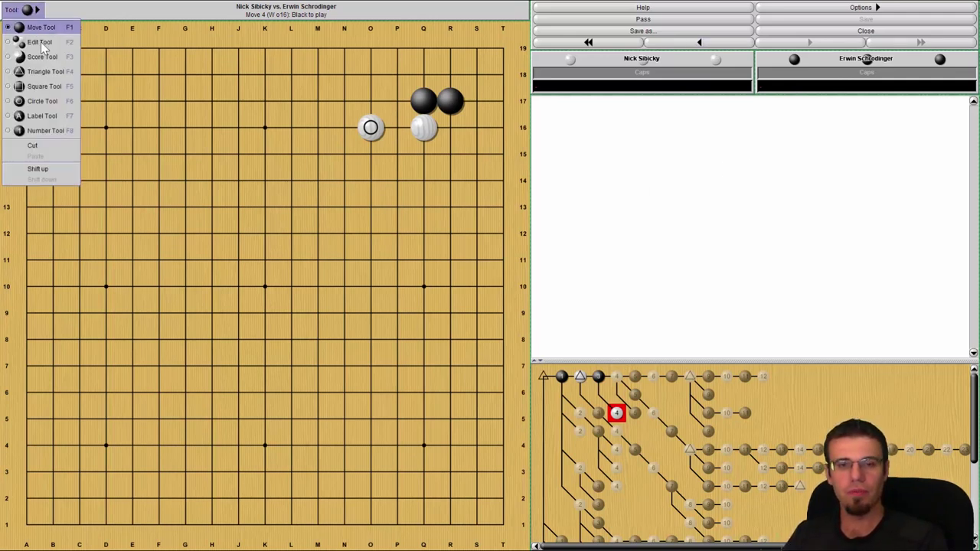
pyautogui.click(42, 129)
pyautogui.click(424, 154)
pyautogui.click(396, 127)
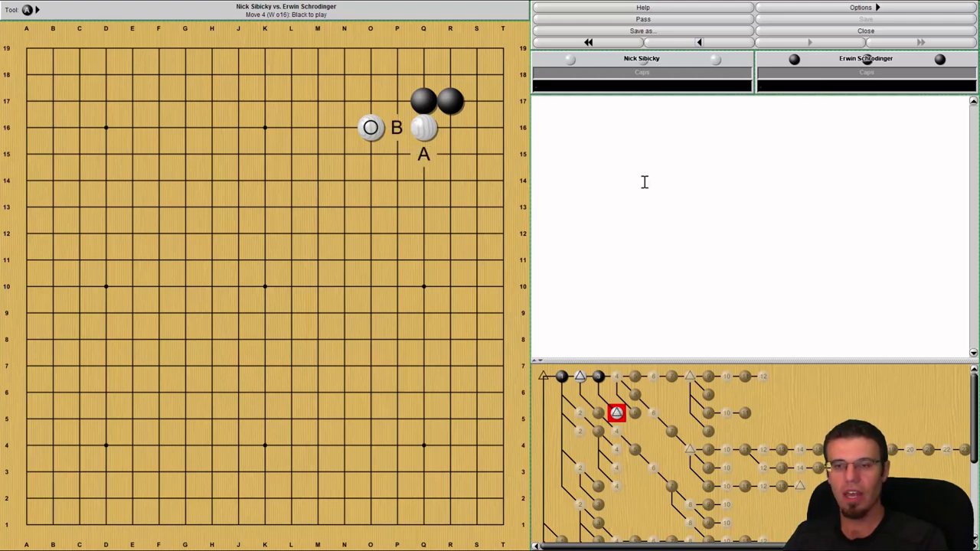
pyautogui.click(26, 11)
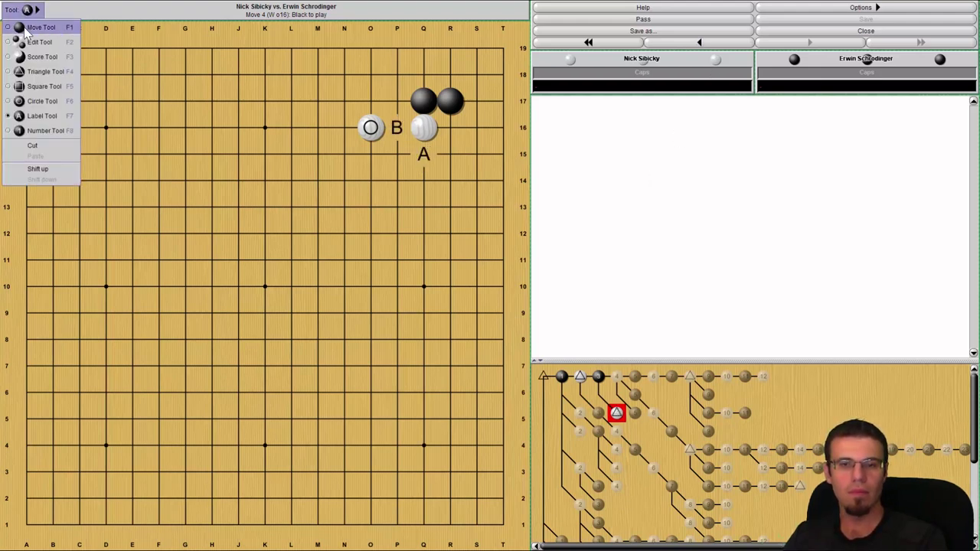
pyautogui.click(28, 27)
pyautogui.click(434, 160)
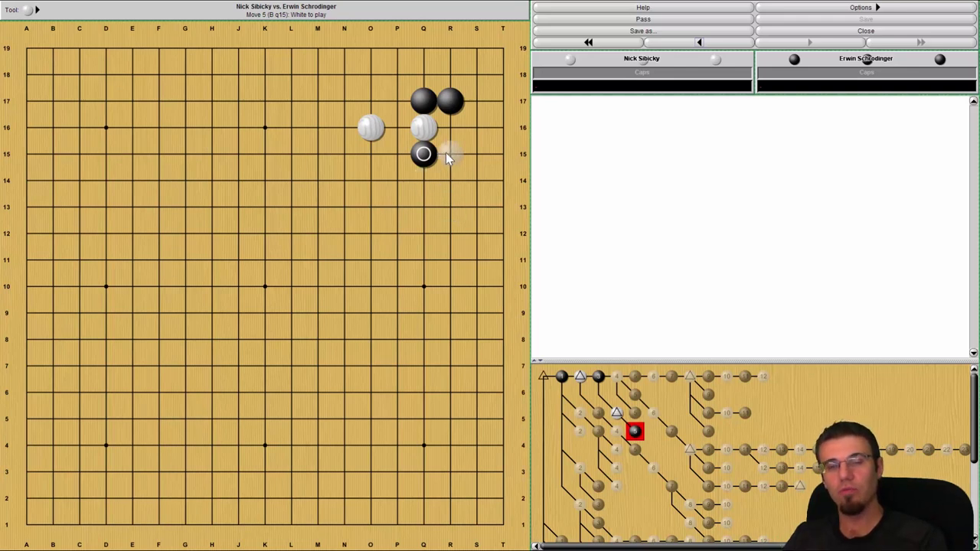
# Play White P15, Black R16, then White P16 instead of Q14, answered by Black Q14
pyautogui.click(396, 154)
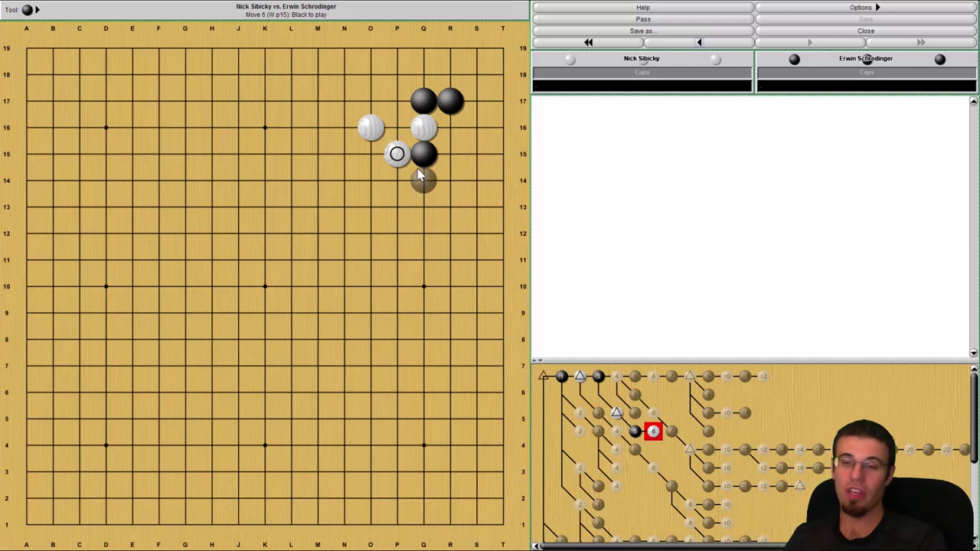
pyautogui.click(459, 131)
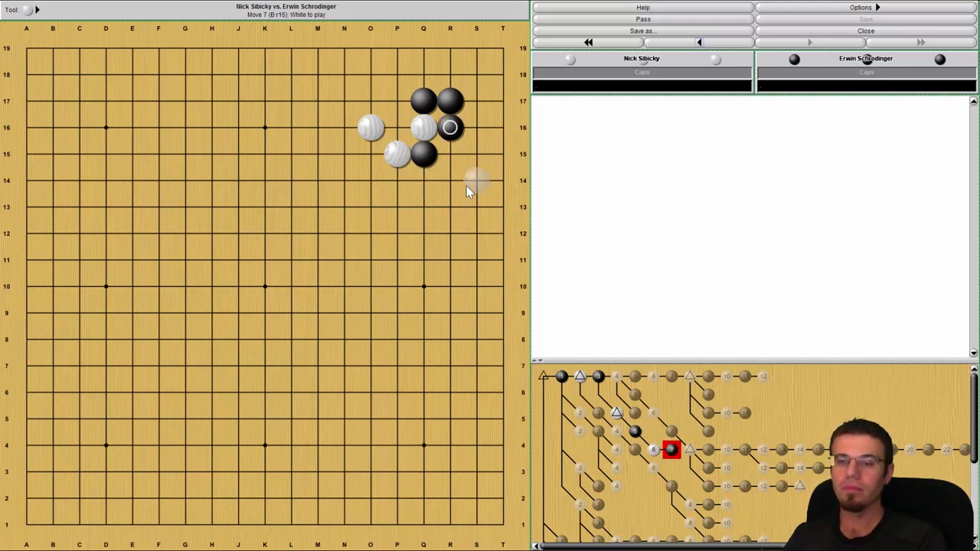
pyautogui.click(424, 181)
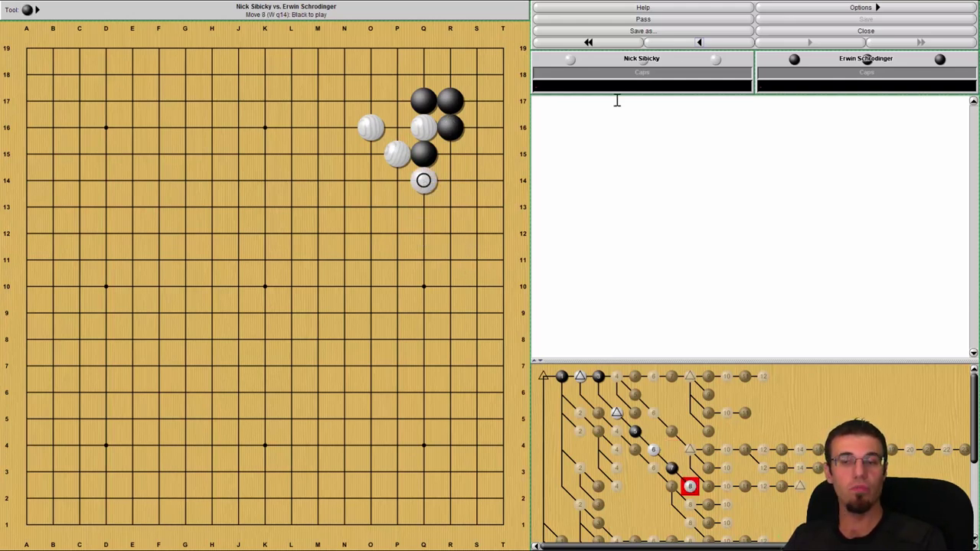
pyautogui.click(701, 42)
pyautogui.click(396, 127)
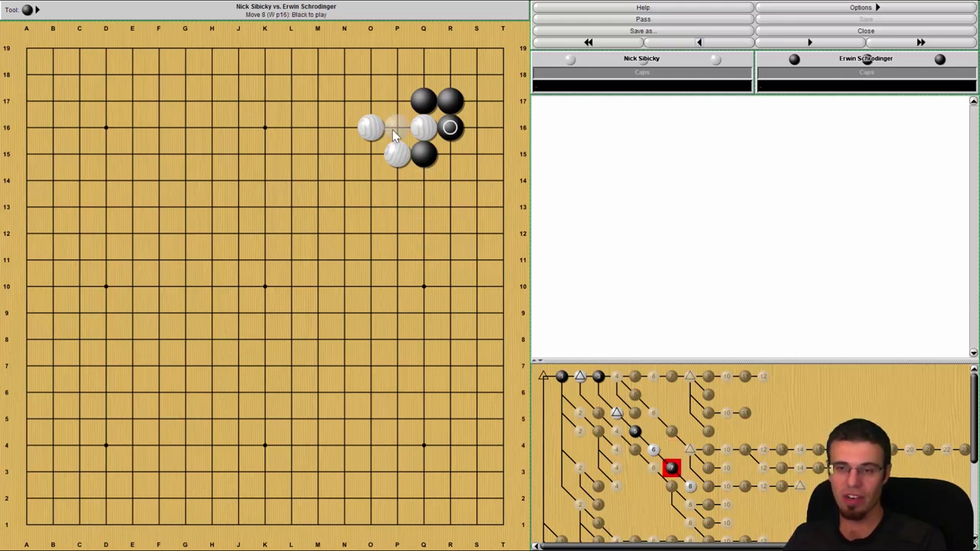
pyautogui.click(423, 184)
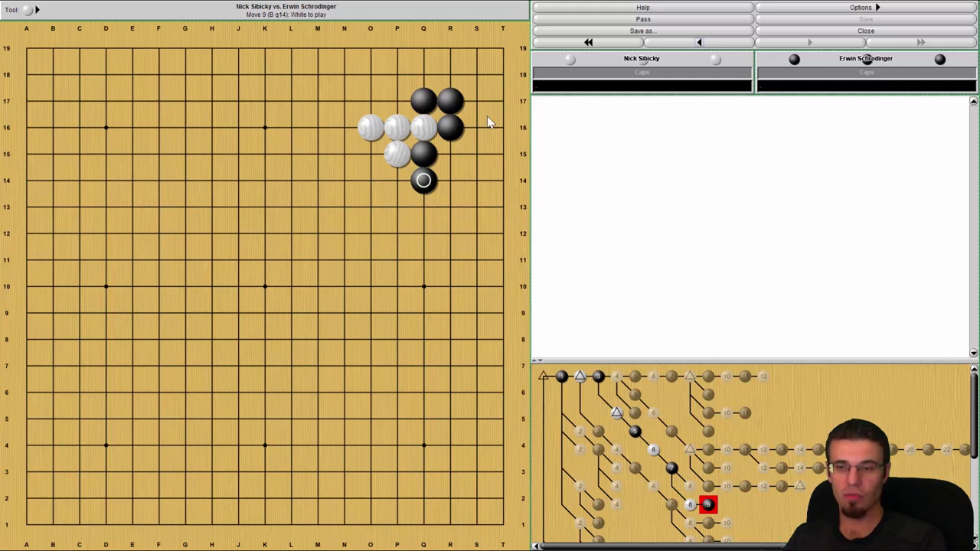
# Back up to move 7 and play White Q14, then Black P16 capturing Q16
pyautogui.click(675, 44)
pyautogui.click(675, 45)
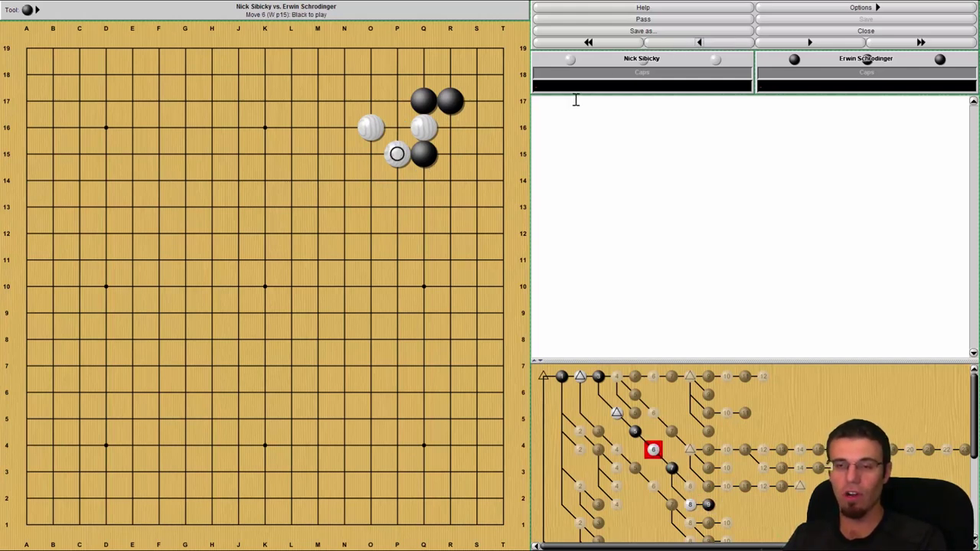
pyautogui.click(424, 180)
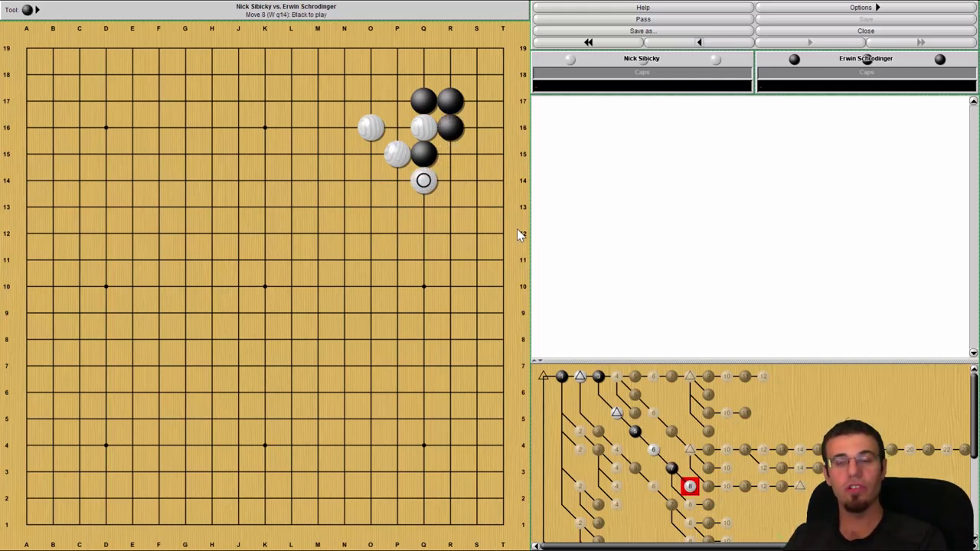
pyautogui.click(401, 127)
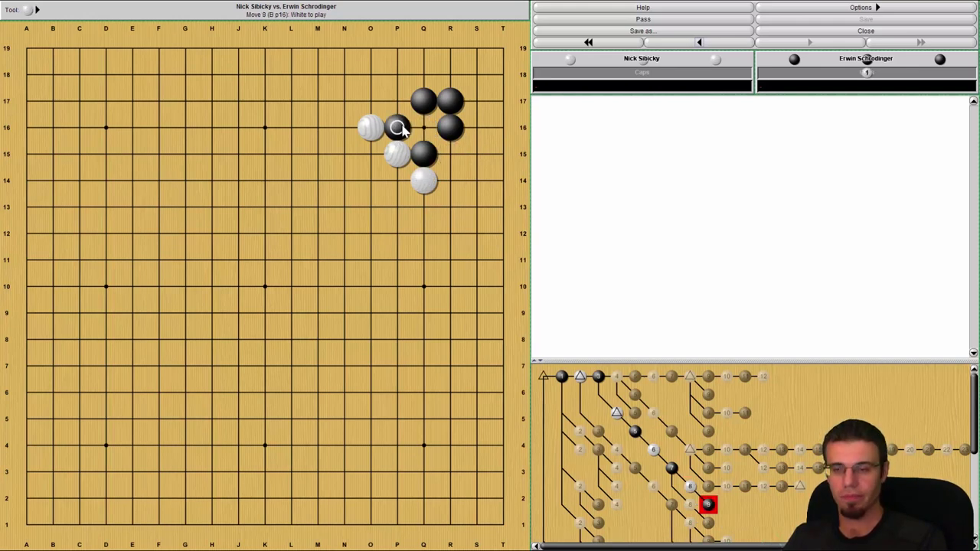
# Play C4, E3, G3, C3, B3, D4, C2, C5, ending with White D3 capturing C3
pyautogui.click(79, 444)
pyautogui.click(132, 470)
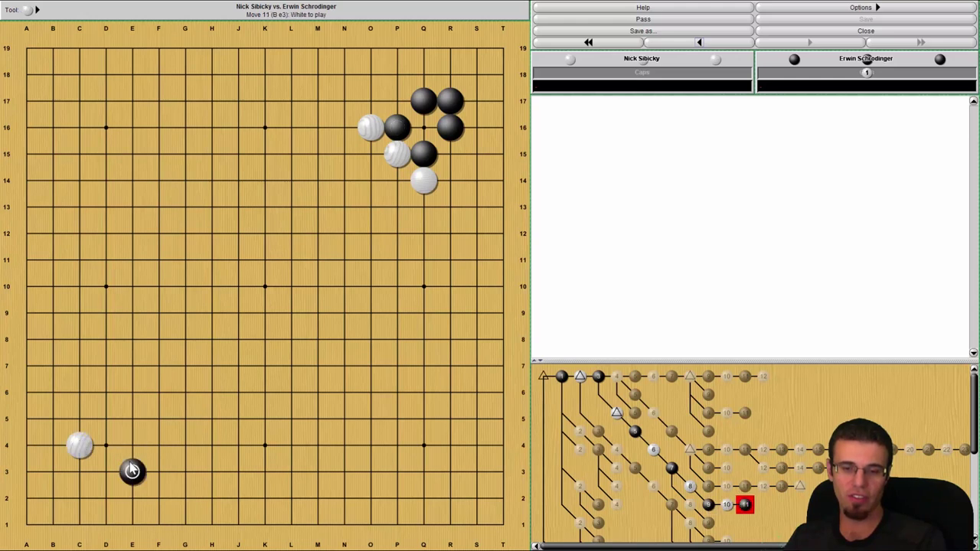
pyautogui.click(185, 471)
pyautogui.click(79, 471)
pyautogui.click(53, 471)
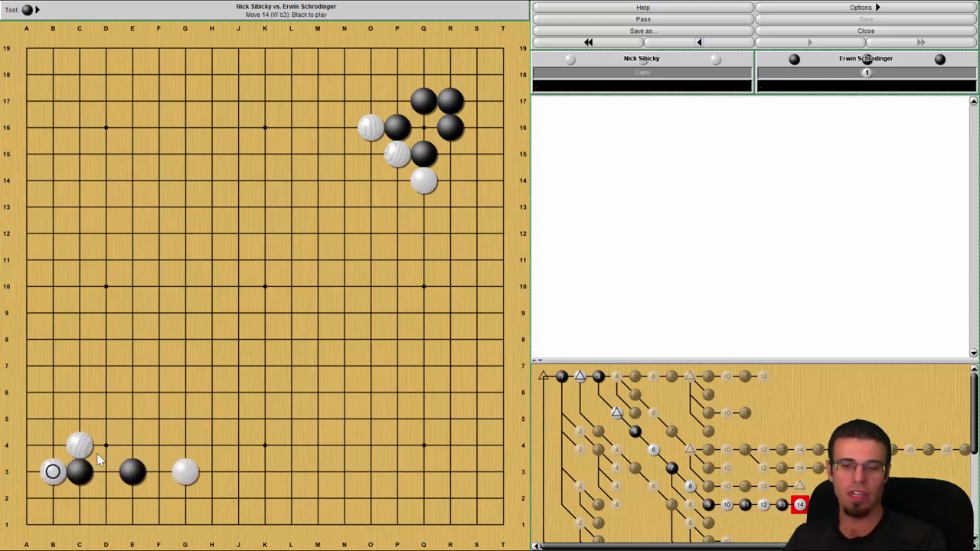
pyautogui.click(106, 445)
pyautogui.click(80, 498)
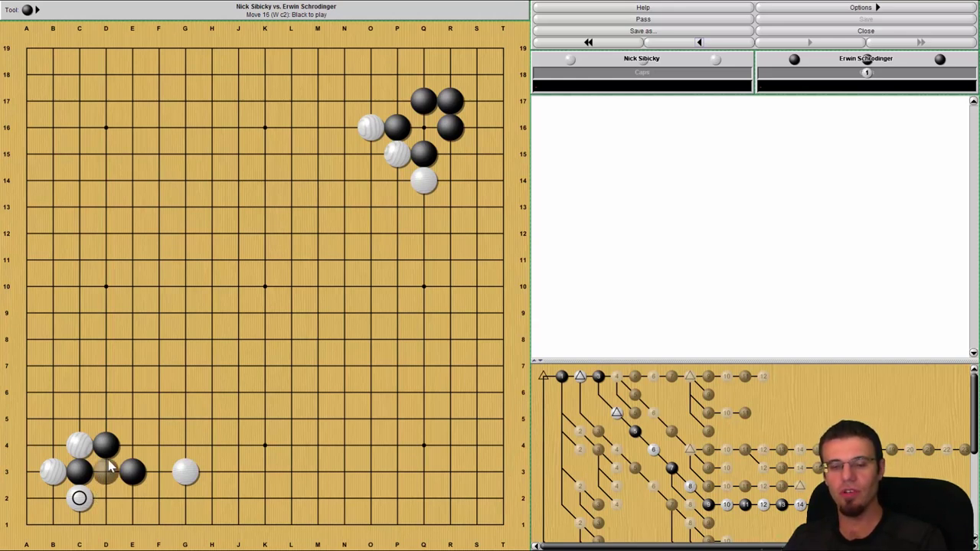
pyautogui.click(79, 418)
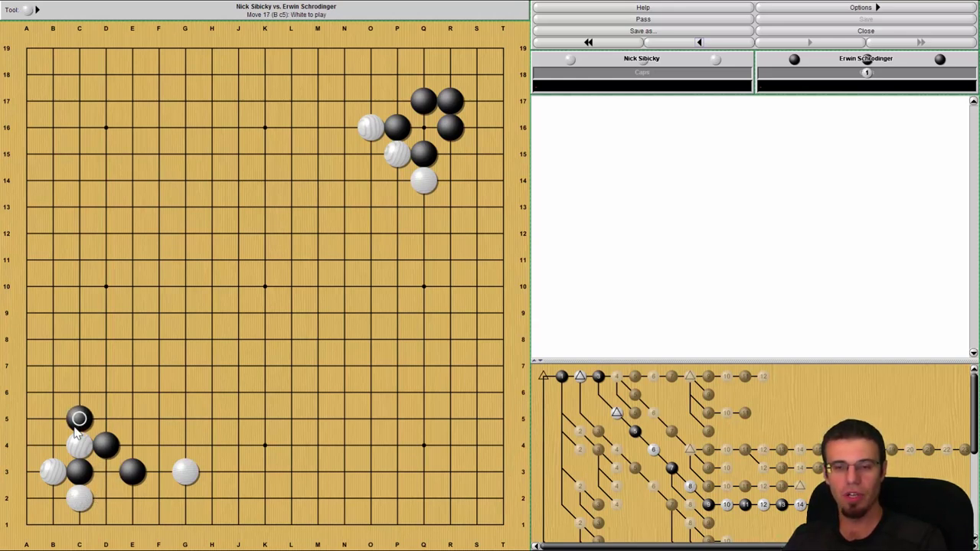
pyautogui.click(105, 472)
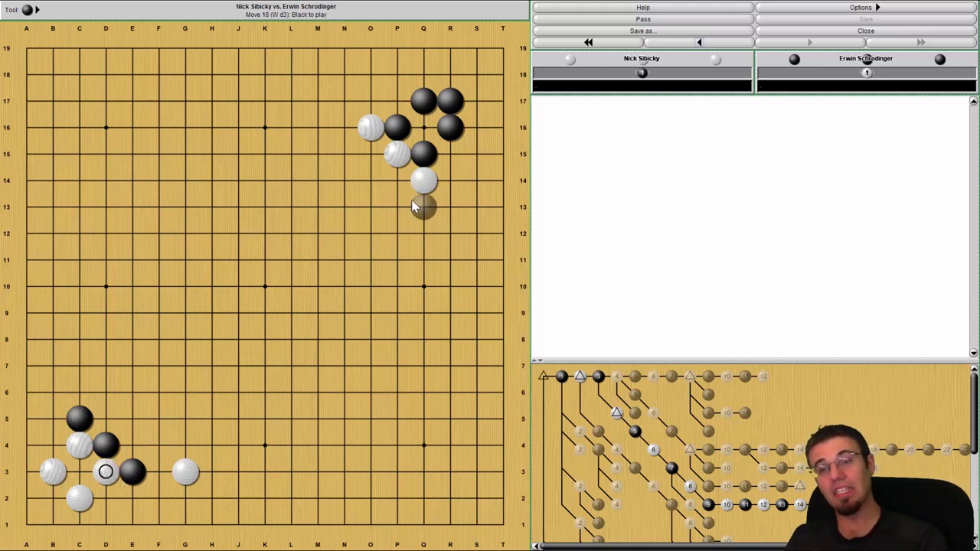
# Back up to move 9 and play R15, O15, Q16 capturing Q15, P17, N16, O14
pyautogui.click(695, 43)
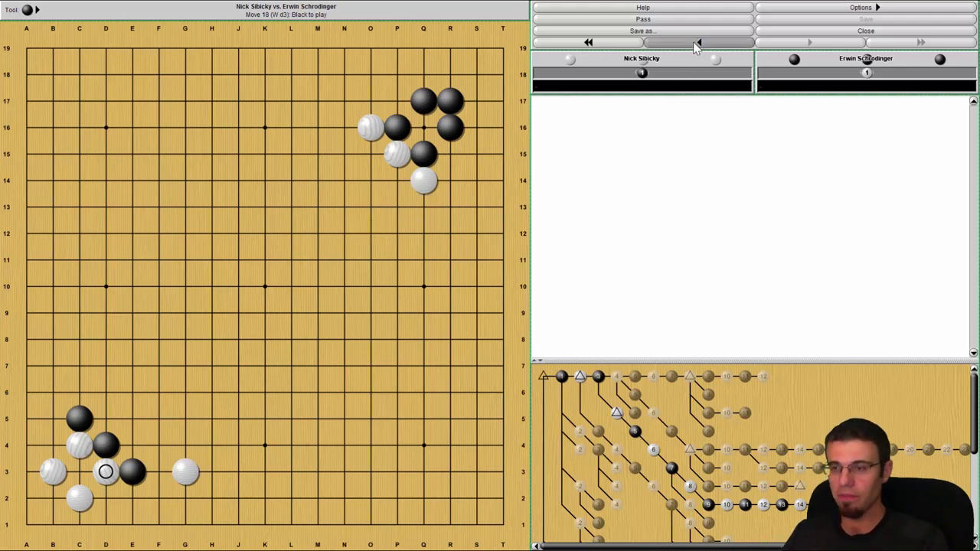
pyautogui.click(696, 44)
pyautogui.click(695, 43)
pyautogui.click(695, 44)
pyautogui.click(695, 44)
pyautogui.click(695, 44)
pyautogui.click(695, 44)
pyautogui.click(695, 44)
pyautogui.click(696, 44)
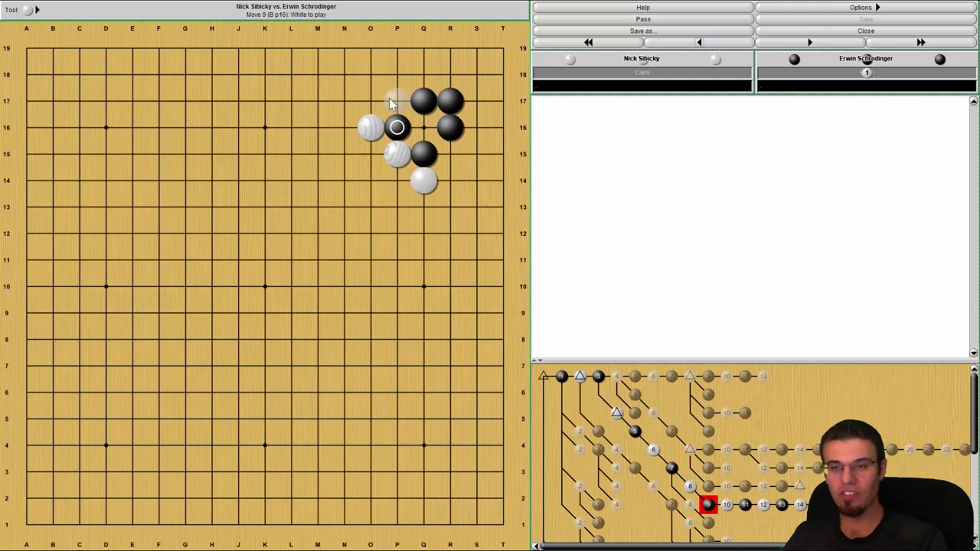
pyautogui.click(457, 157)
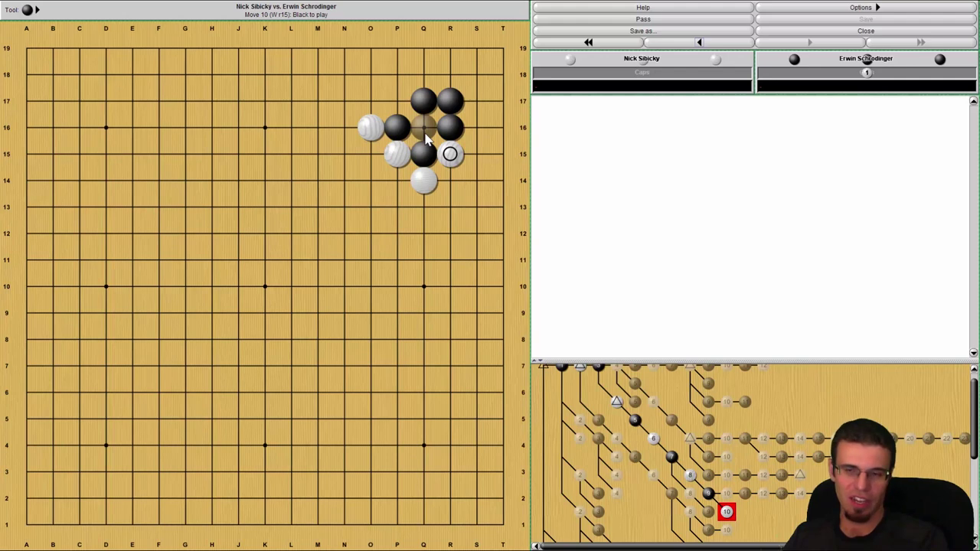
pyautogui.click(369, 154)
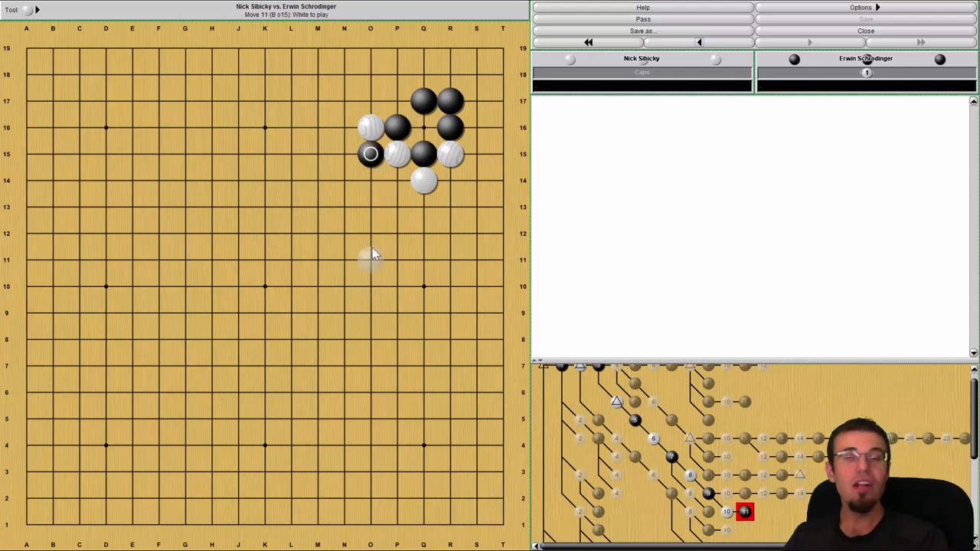
pyautogui.click(424, 127)
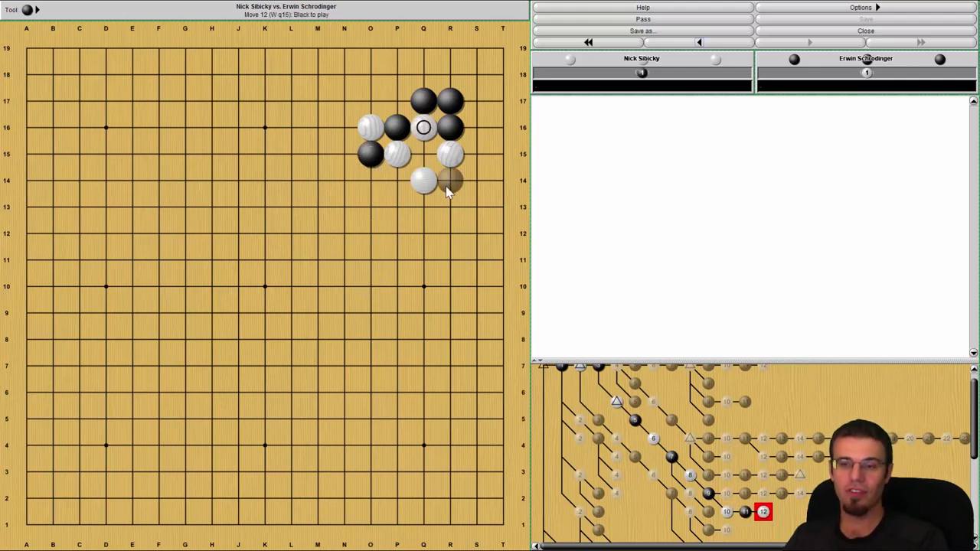
pyautogui.click(396, 101)
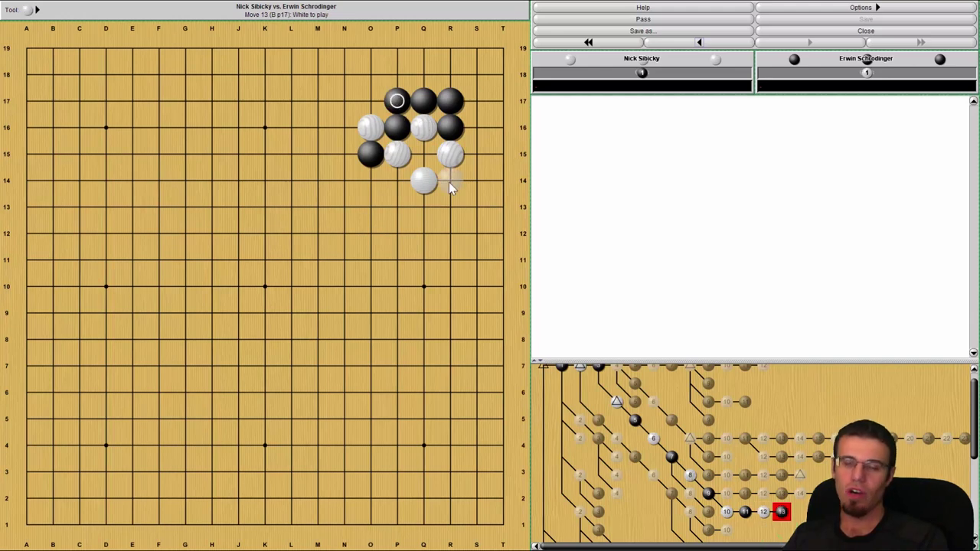
pyautogui.click(343, 127)
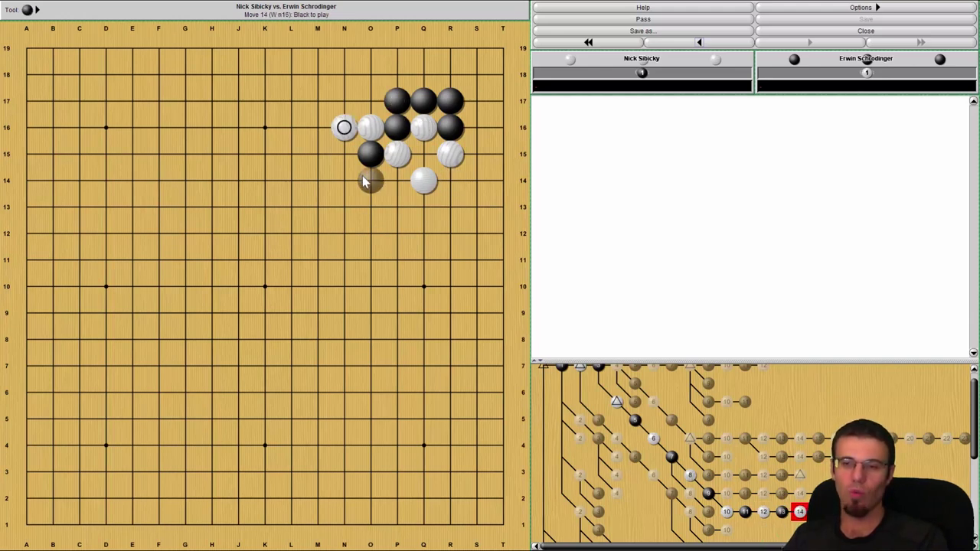
pyautogui.click(364, 179)
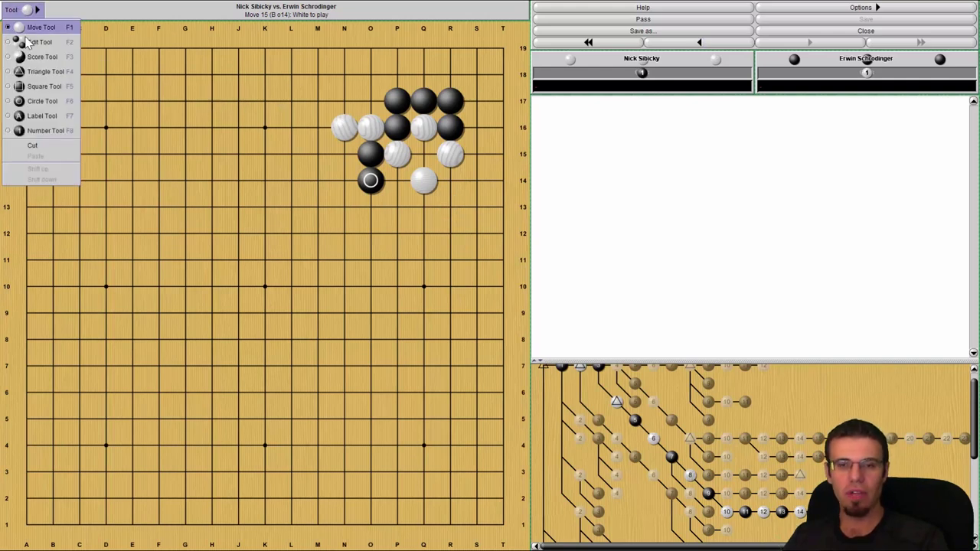
# Triangle-mark R17, R16, Q17, O15, O14, N16, O16, Q16, P15, Q14 and R15
pyautogui.click(45, 71)
pyautogui.click(450, 100)
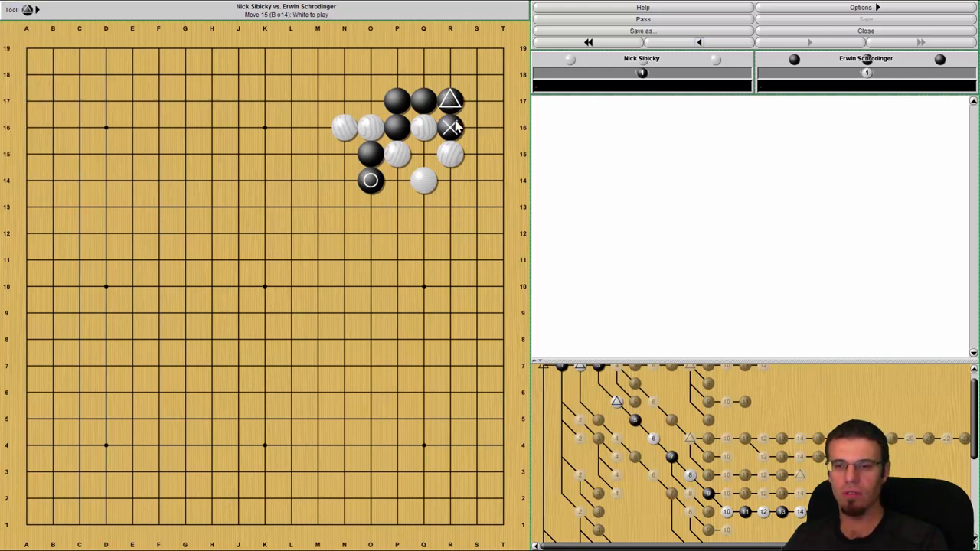
pyautogui.click(451, 126)
pyautogui.click(424, 101)
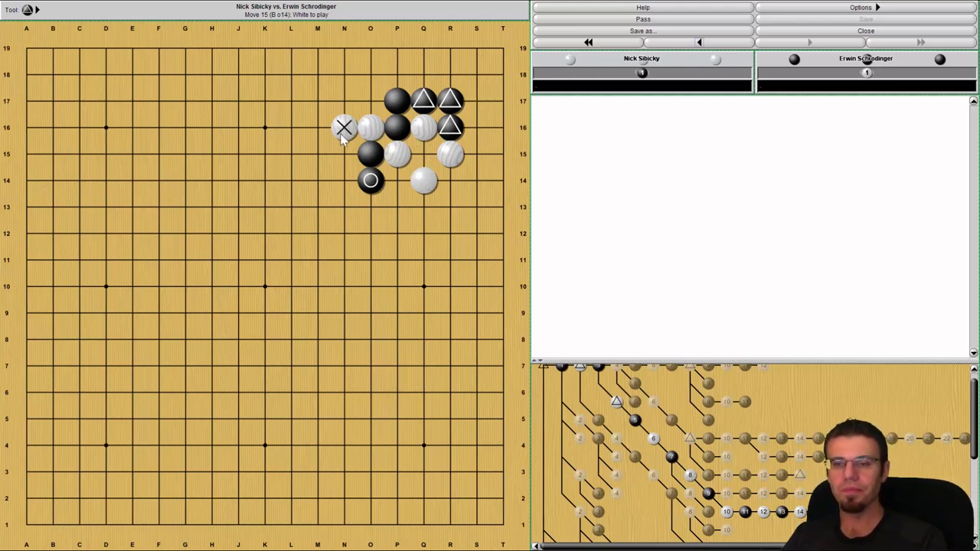
pyautogui.click(369, 152)
pyautogui.click(370, 179)
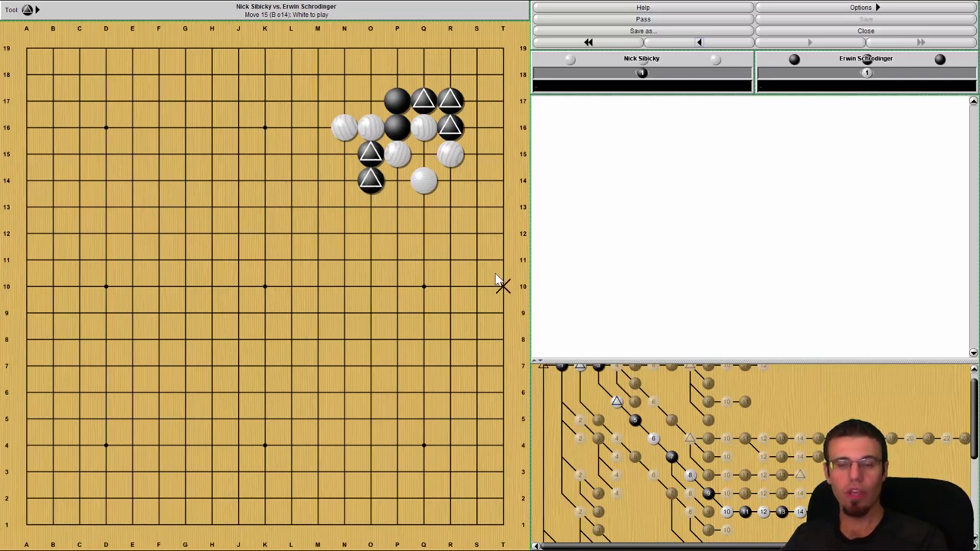
pyautogui.click(343, 127)
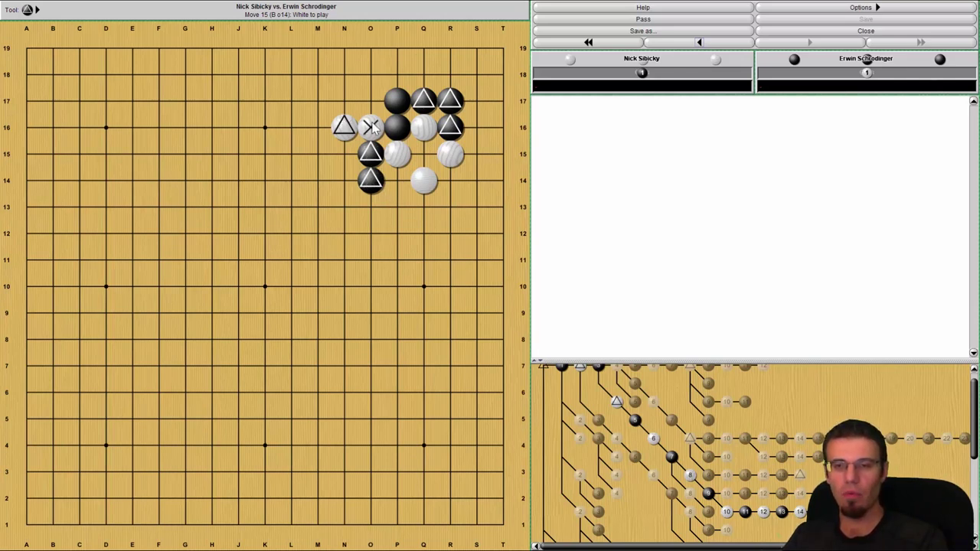
pyautogui.click(370, 127)
pyautogui.click(423, 127)
pyautogui.click(396, 153)
pyautogui.click(423, 180)
pyautogui.click(452, 154)
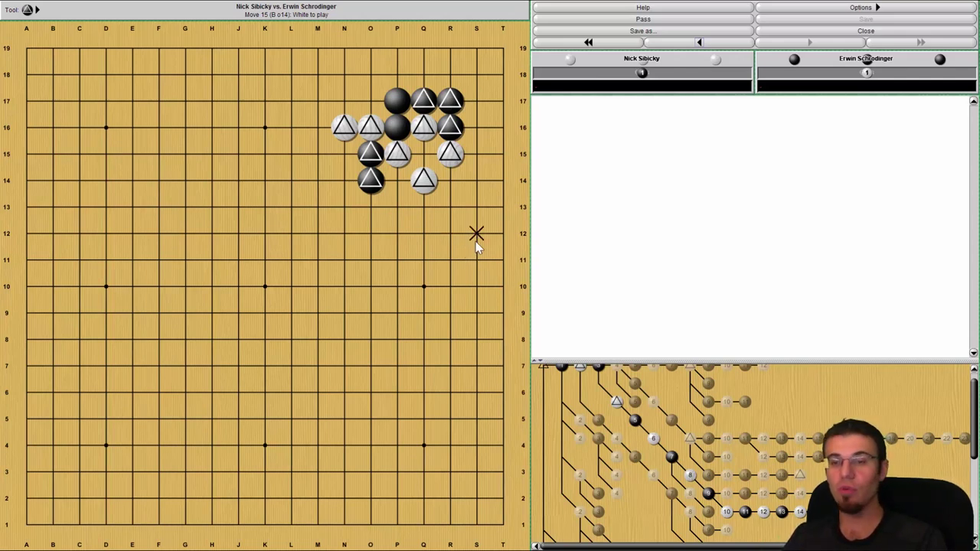
# Restore the stone-placing tool and rewind the game to move 2
pyautogui.click(28, 9)
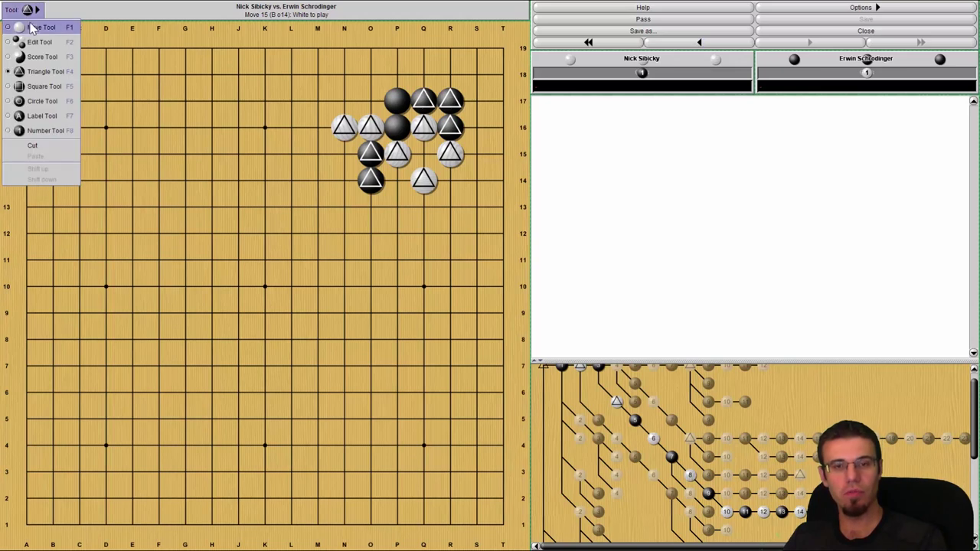
pyautogui.click(30, 26)
pyautogui.click(729, 41)
pyautogui.click(729, 42)
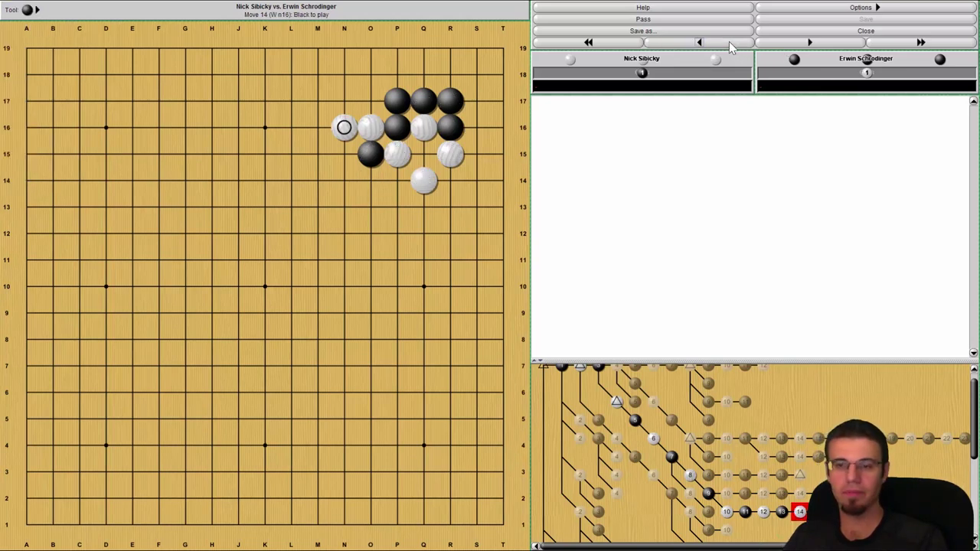
pyautogui.click(729, 41)
pyautogui.click(729, 41)
pyautogui.click(729, 41)
pyautogui.click(729, 41)
pyautogui.click(729, 41)
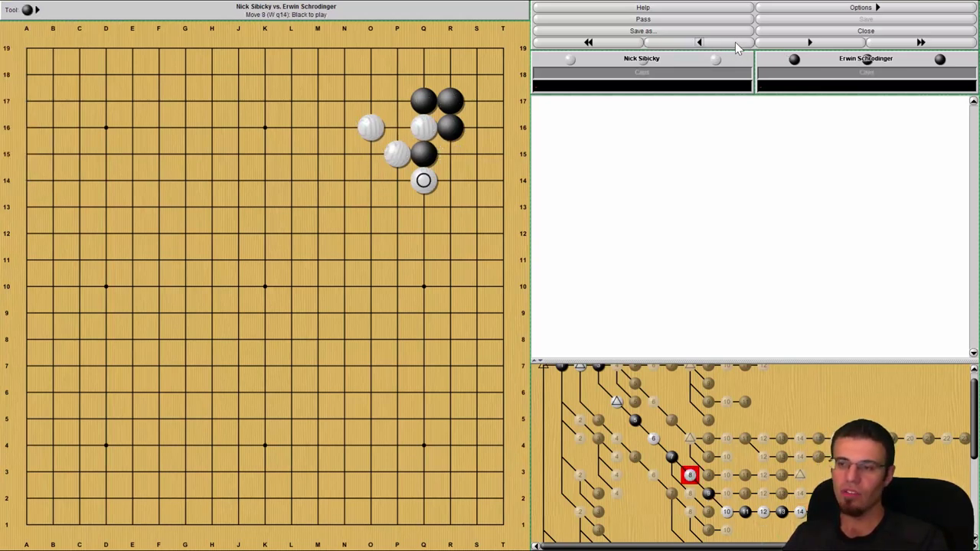
pyautogui.click(735, 42)
pyautogui.click(785, 45)
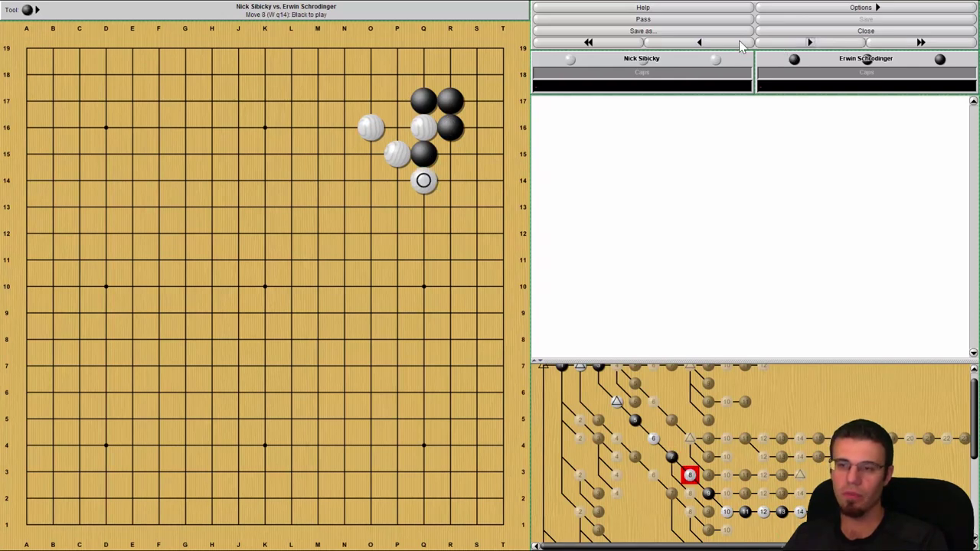
pyautogui.click(739, 39)
pyautogui.click(739, 40)
pyautogui.click(739, 40)
pyautogui.click(739, 40)
pyautogui.click(739, 40)
pyautogui.click(739, 40)
# Replay the main line forward to Black's P16 capturing Q16
pyautogui.click(782, 48)
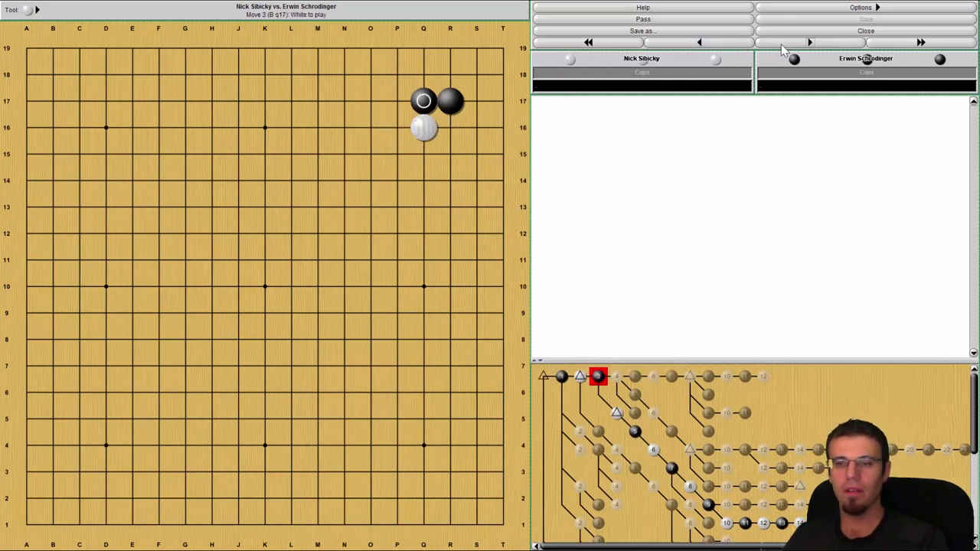
pyautogui.click(783, 48)
pyautogui.click(782, 48)
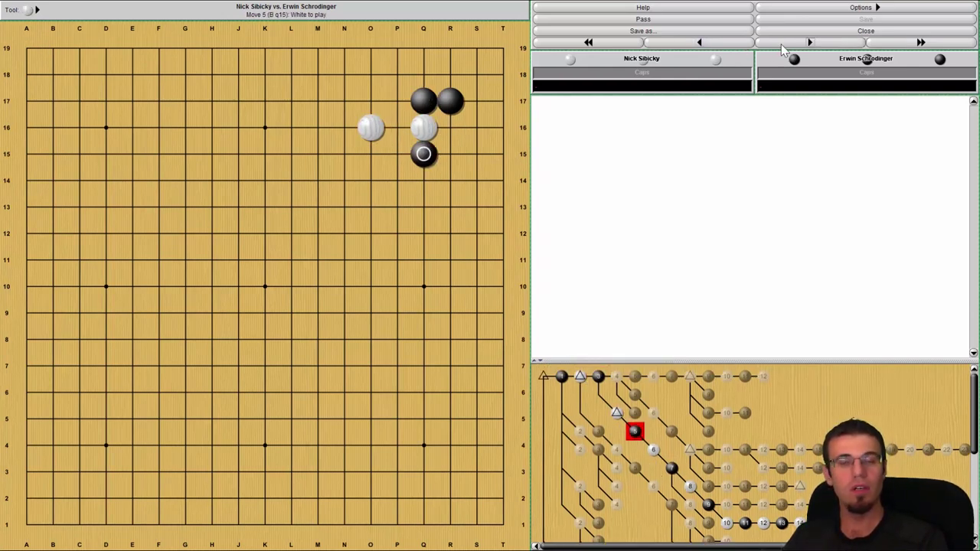
pyautogui.click(781, 45)
pyautogui.click(781, 44)
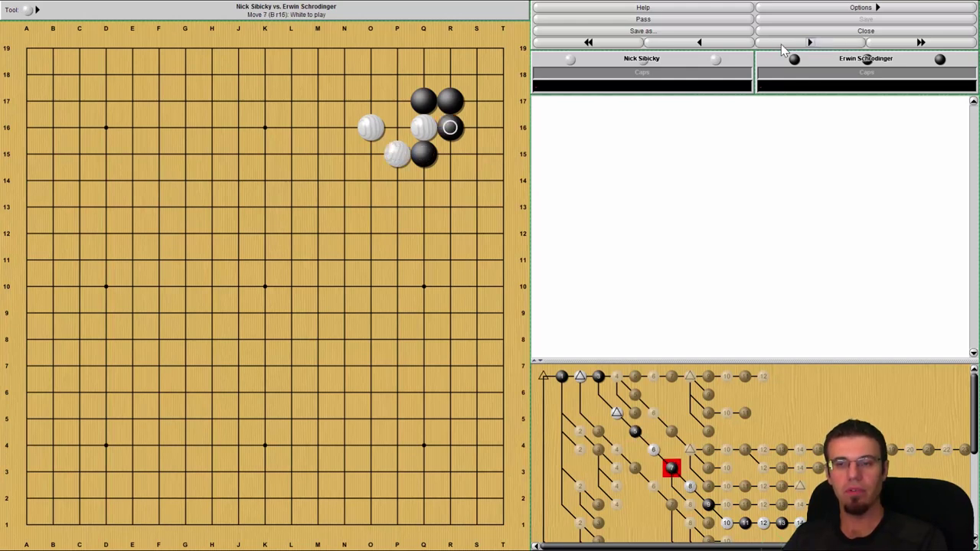
pyautogui.click(781, 44)
pyautogui.click(781, 44)
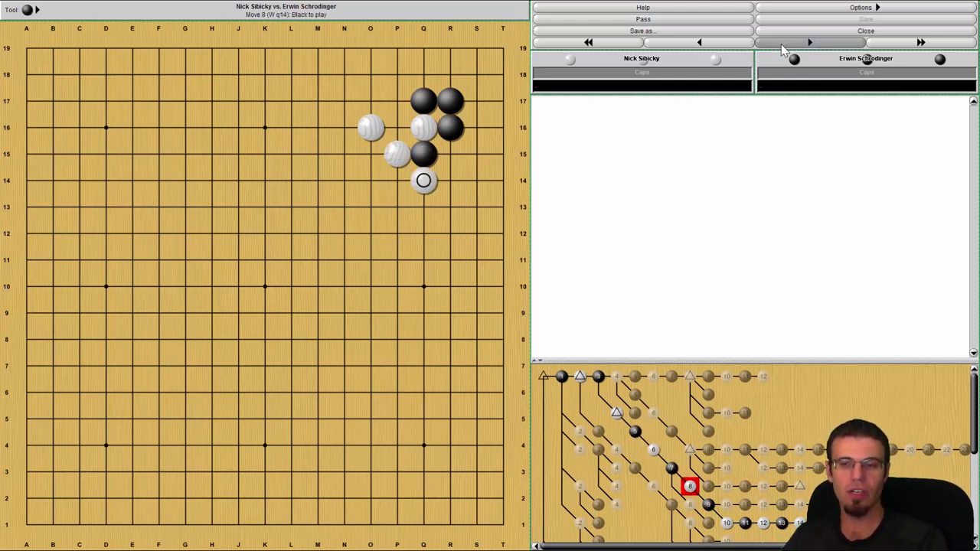
# Play White R15, then branch Black O15 at move 11, White Q16 and Black P17
pyautogui.click(450, 155)
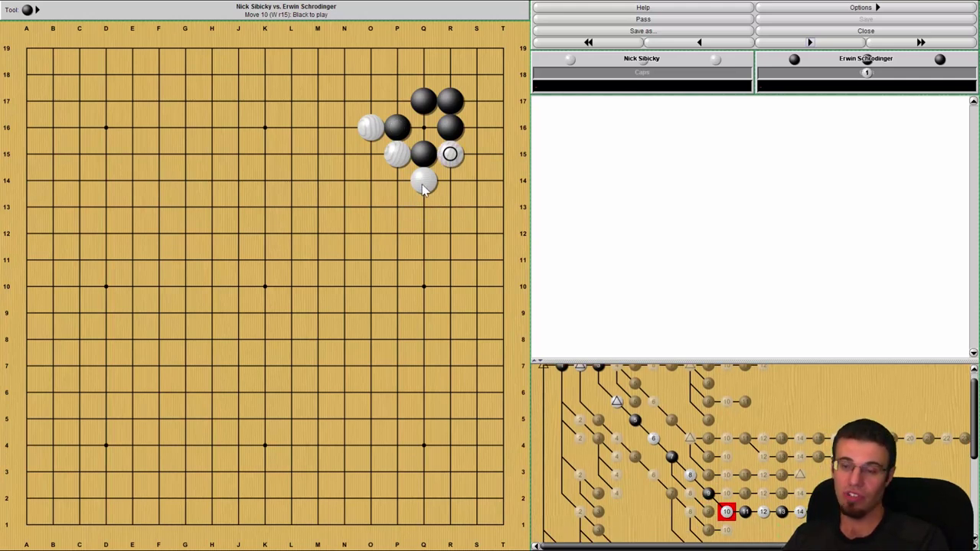
pyautogui.click(423, 127)
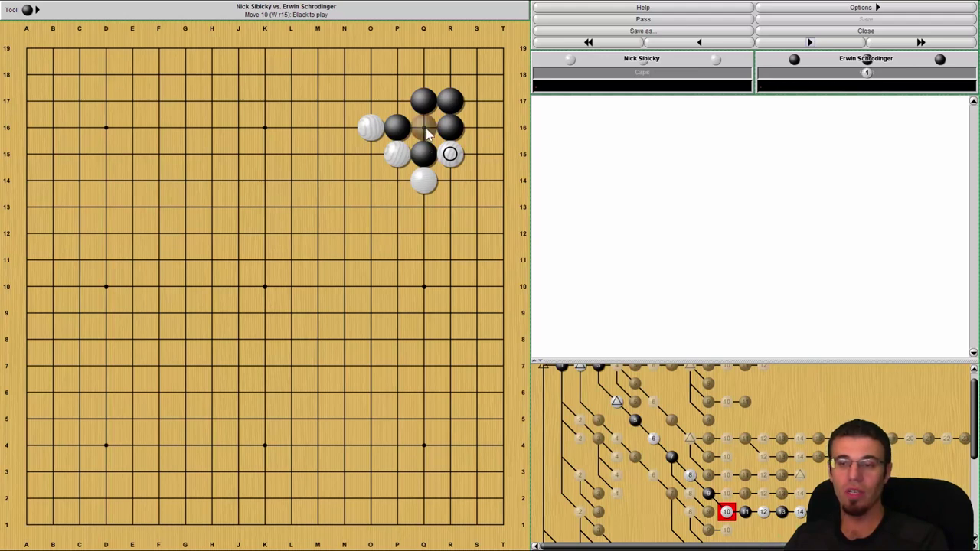
pyautogui.click(719, 43)
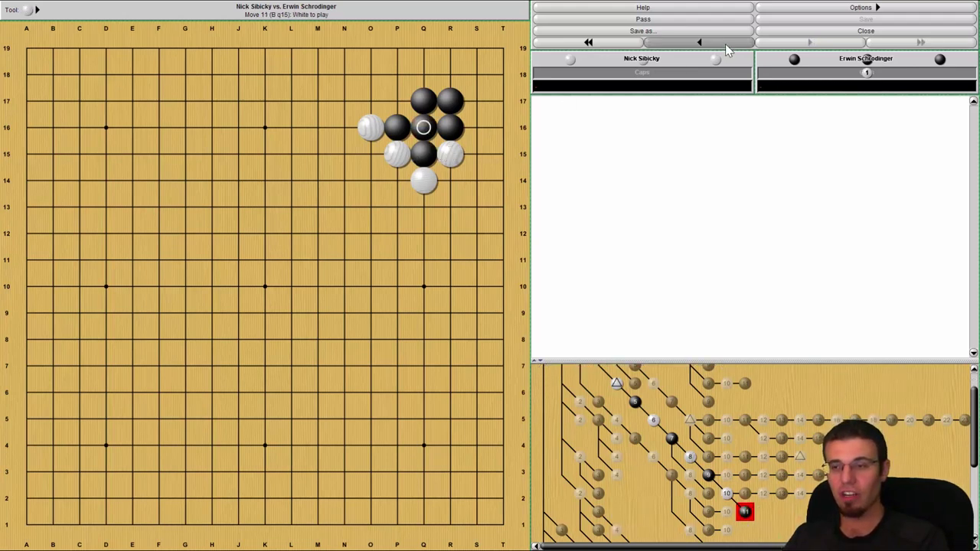
pyautogui.click(376, 160)
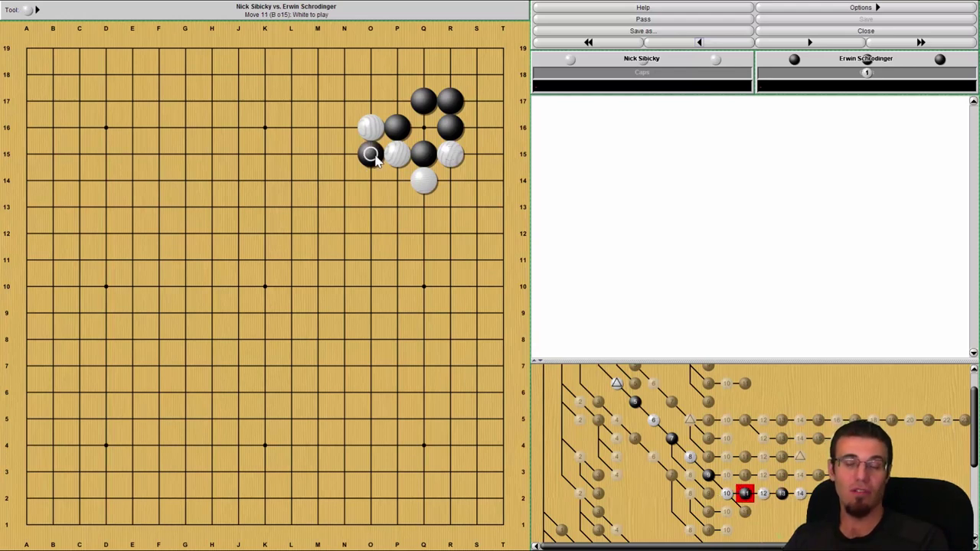
pyautogui.click(426, 129)
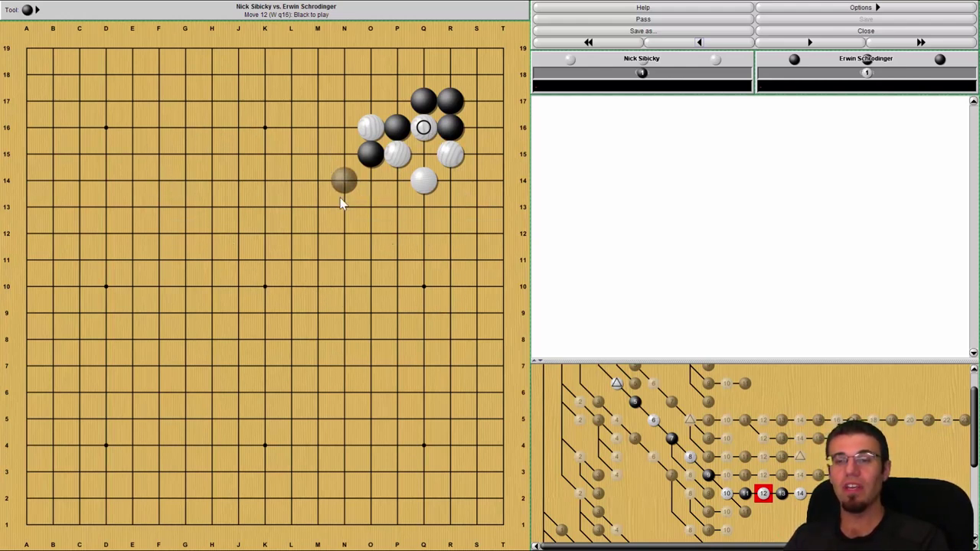
pyautogui.click(396, 100)
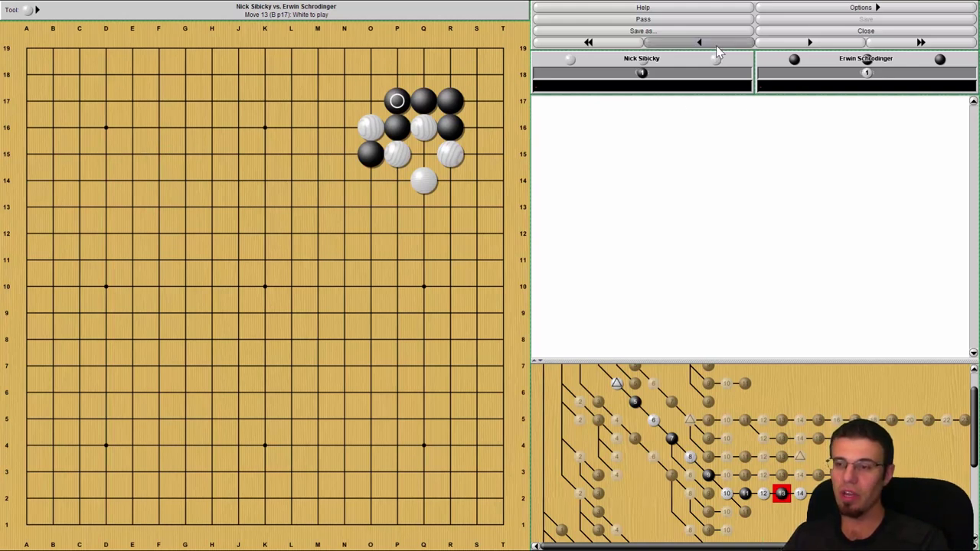
# Rewind to move 9, replay White R15 and Black Q16, then return to move 9
pyautogui.click(716, 44)
pyautogui.click(716, 45)
pyautogui.click(716, 45)
pyautogui.click(716, 46)
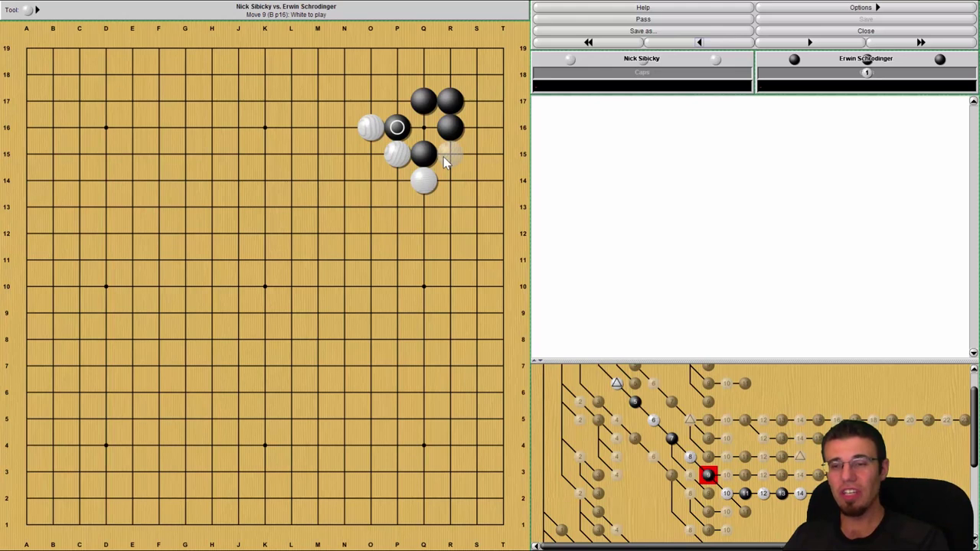
pyautogui.click(449, 155)
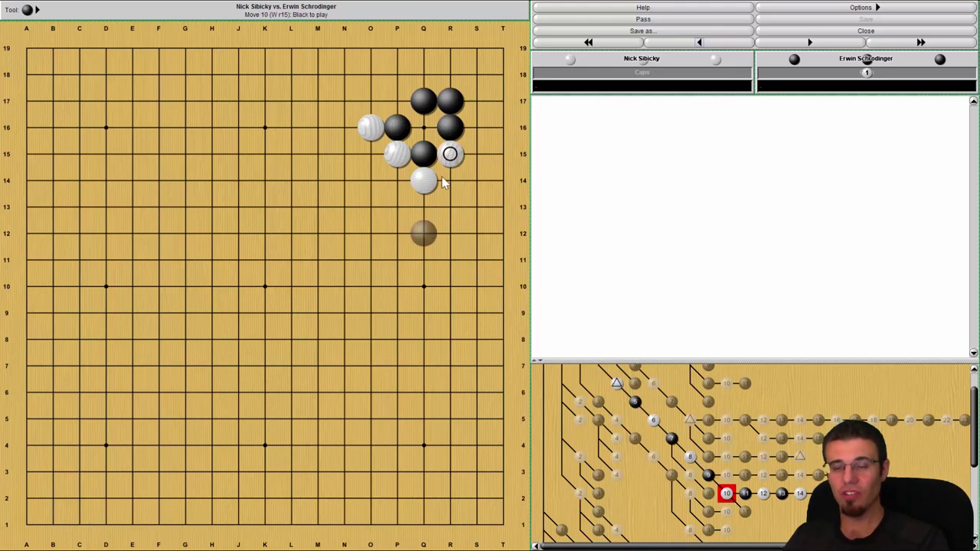
pyautogui.click(431, 138)
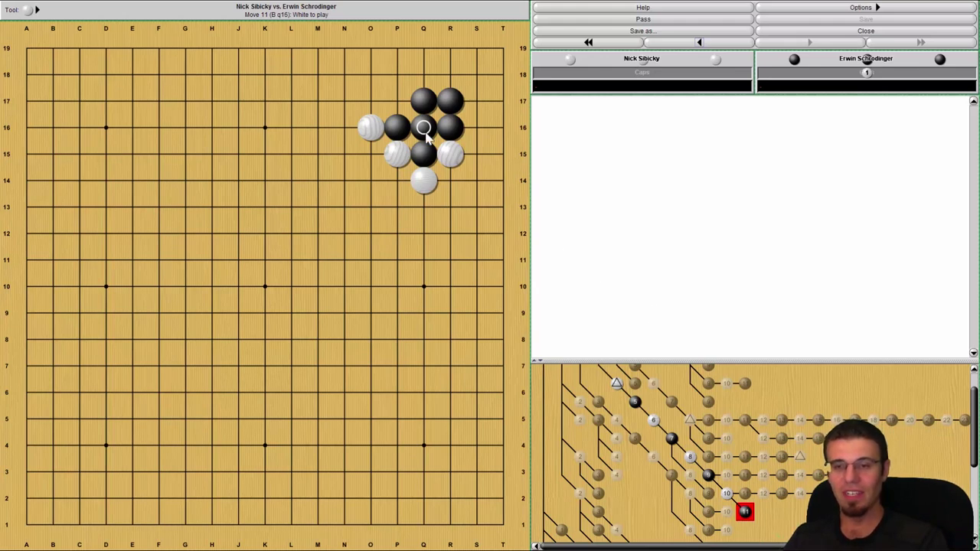
pyautogui.click(708, 46)
pyautogui.click(708, 46)
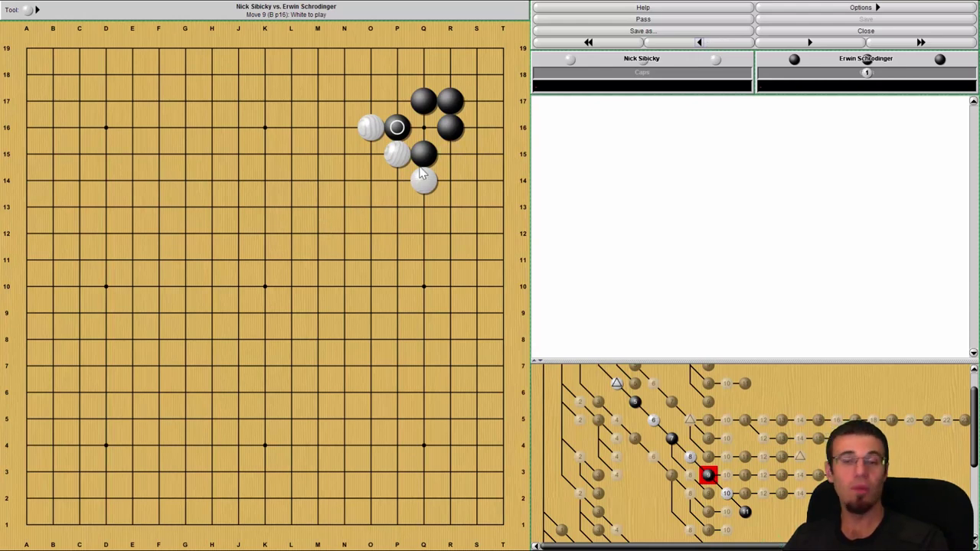
# Play White O14 as move 10, followed by P13, P14, N15 and O15
pyautogui.click(377, 187)
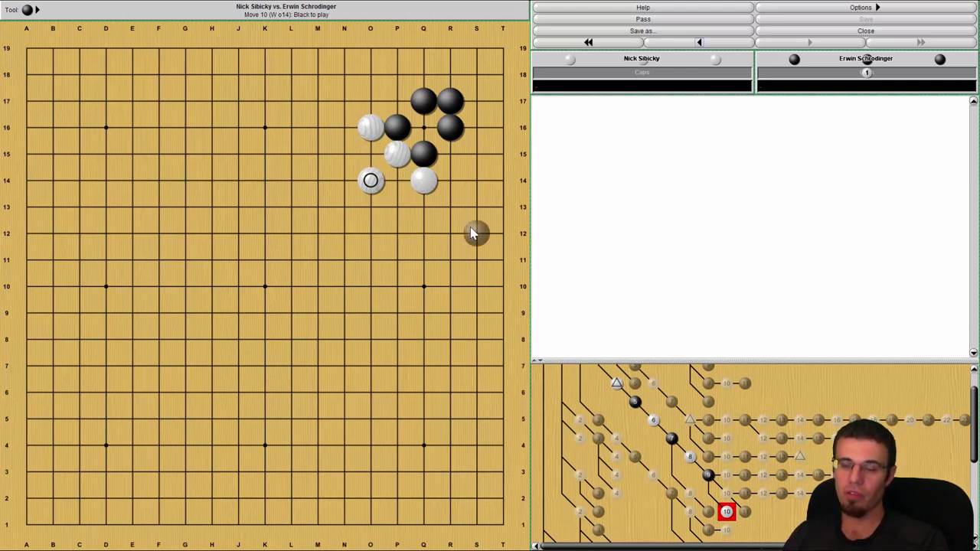
pyautogui.click(396, 207)
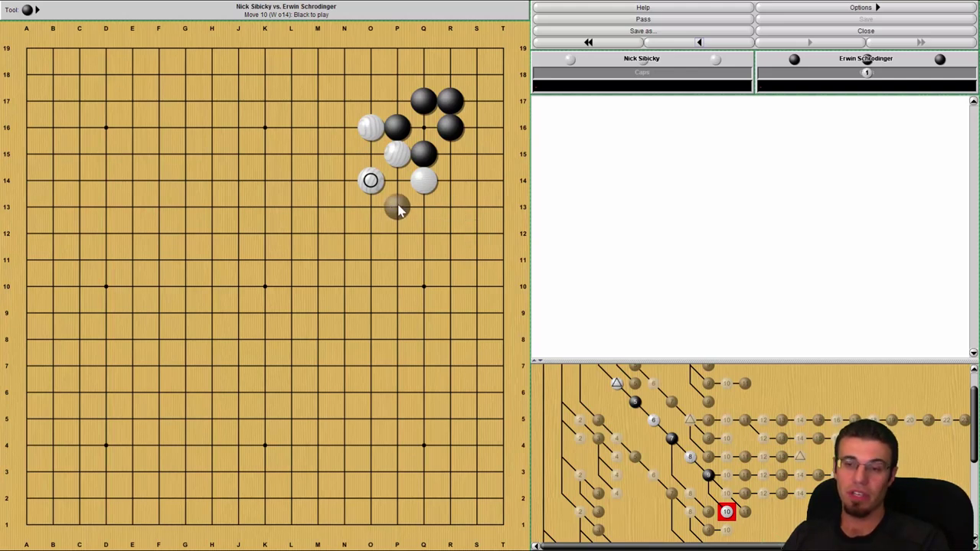
pyautogui.click(397, 180)
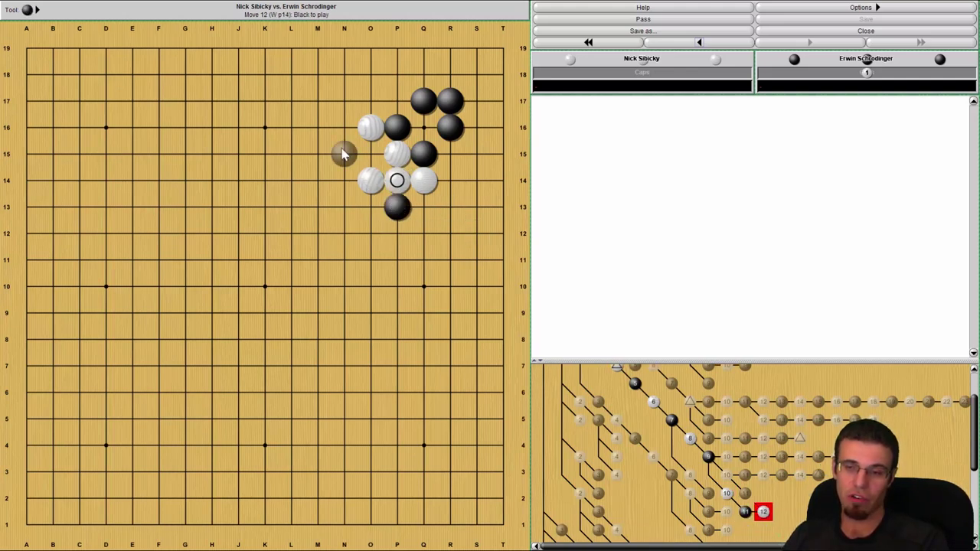
pyautogui.click(343, 154)
pyautogui.click(370, 154)
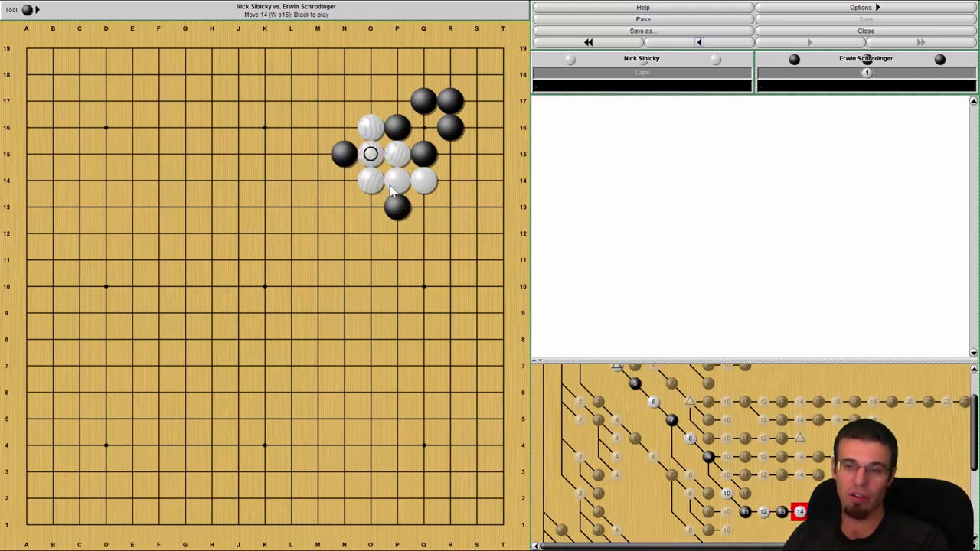
# Back at White's O14, branch Black R14, then Q13, R13, Q12, O17, N16, N17, M16
pyautogui.click(709, 46)
pyautogui.click(707, 44)
pyautogui.click(704, 42)
pyautogui.click(700, 40)
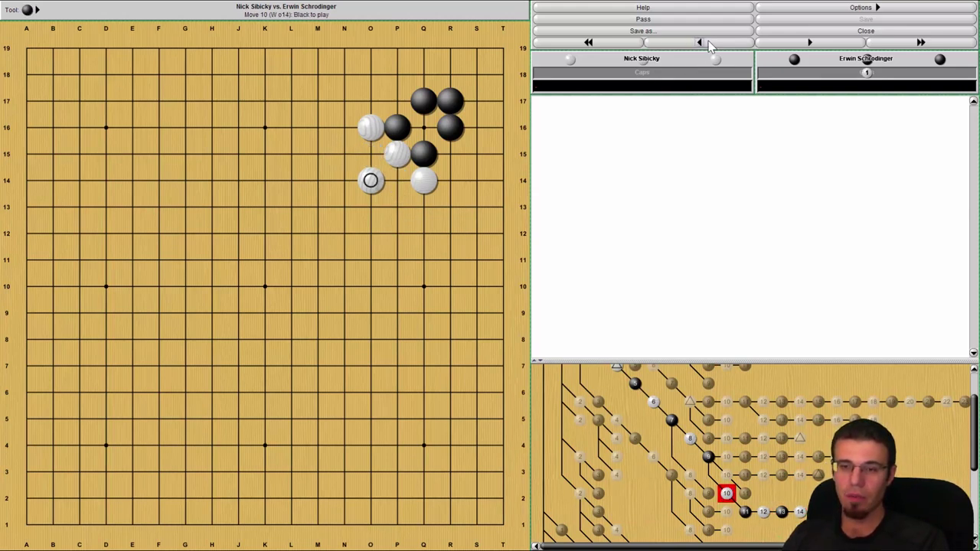
pyautogui.click(457, 176)
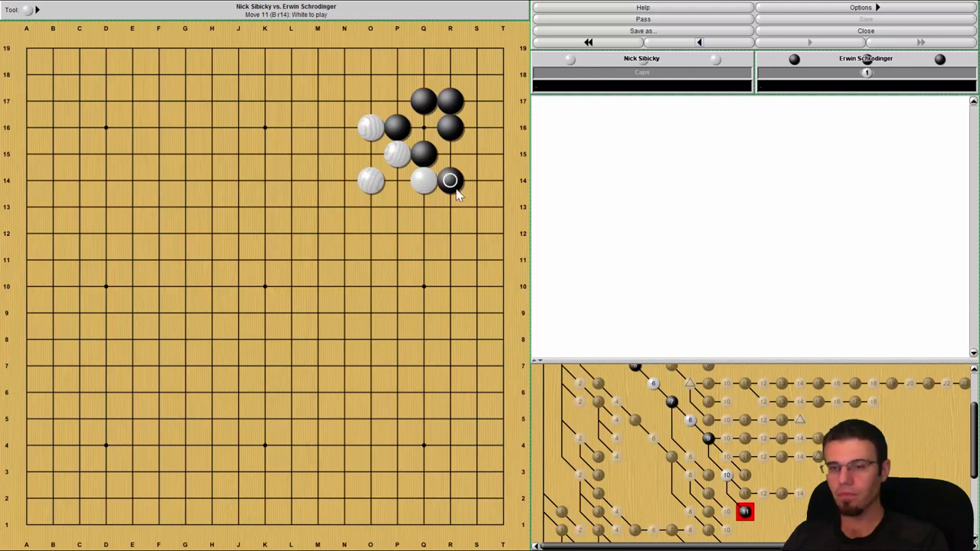
pyautogui.click(432, 205)
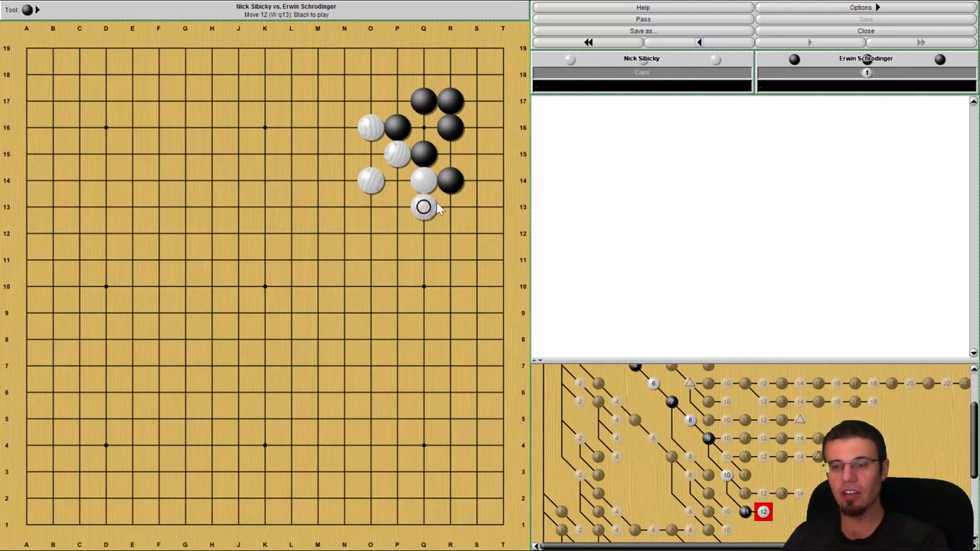
pyautogui.click(447, 208)
pyautogui.click(432, 235)
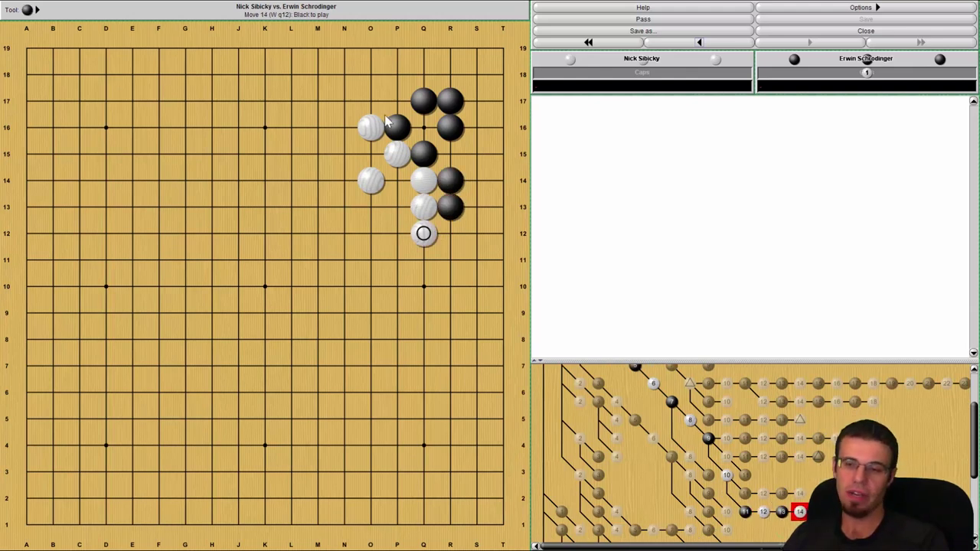
pyautogui.click(370, 101)
pyautogui.click(344, 125)
pyautogui.click(344, 106)
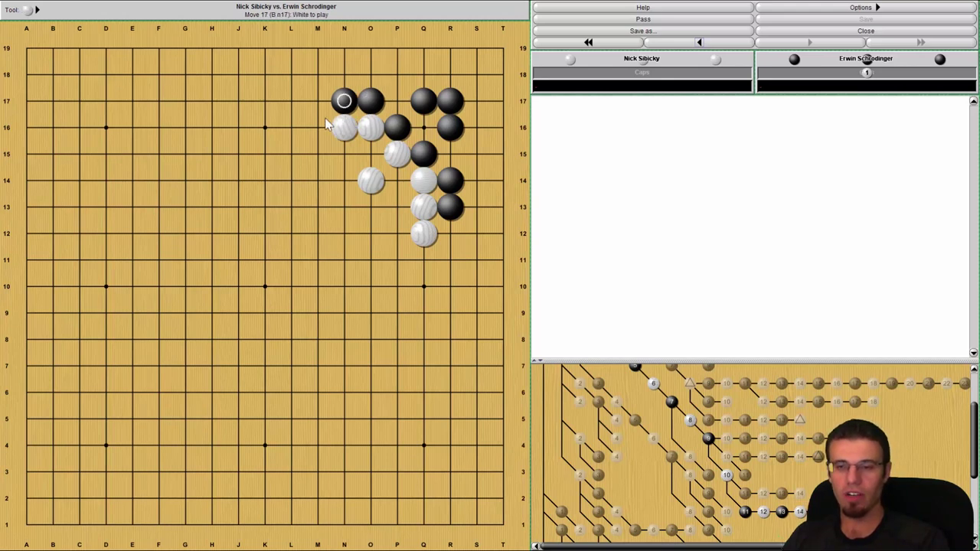
pyautogui.click(312, 125)
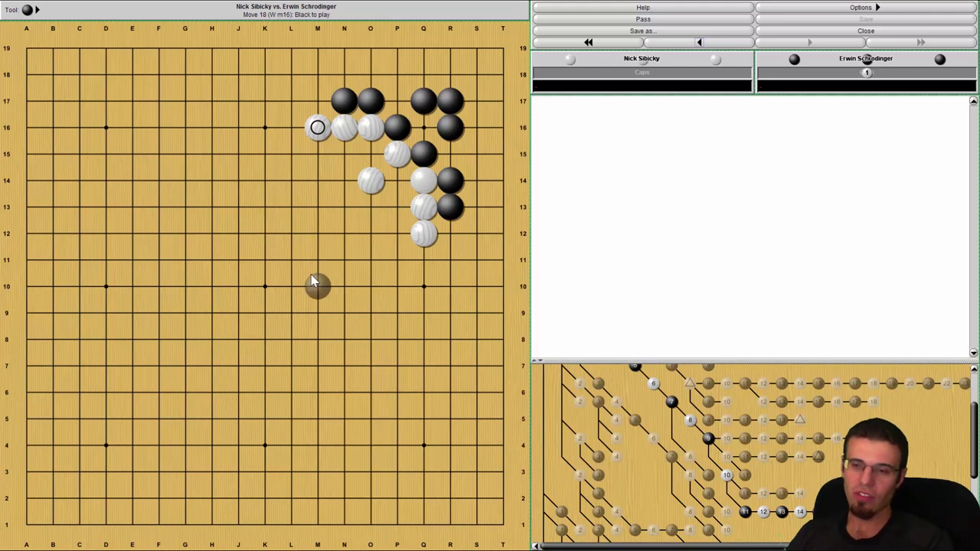
# Switch to the Number tool and label O19, O18, P18, P17, Q18 and Q16
pyautogui.click(28, 10)
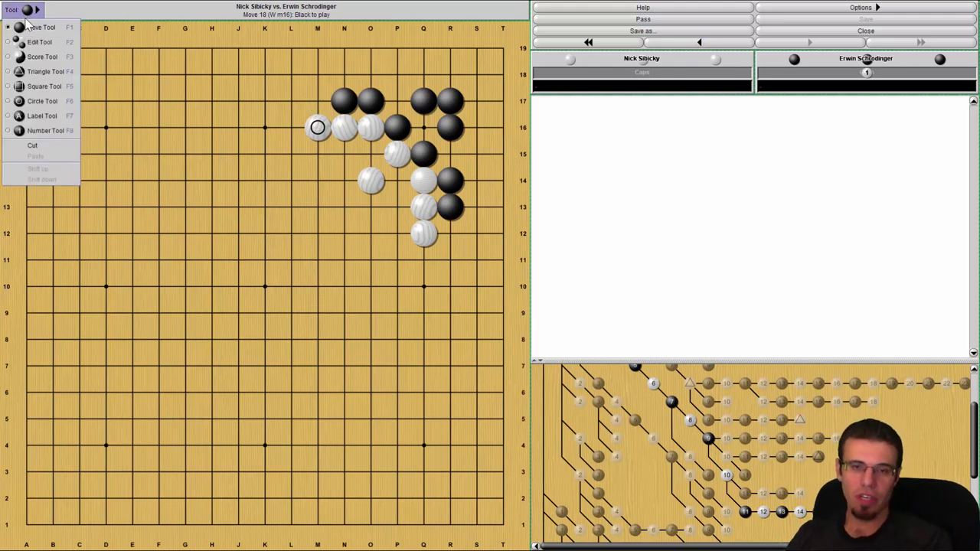
pyautogui.click(53, 122)
pyautogui.click(371, 49)
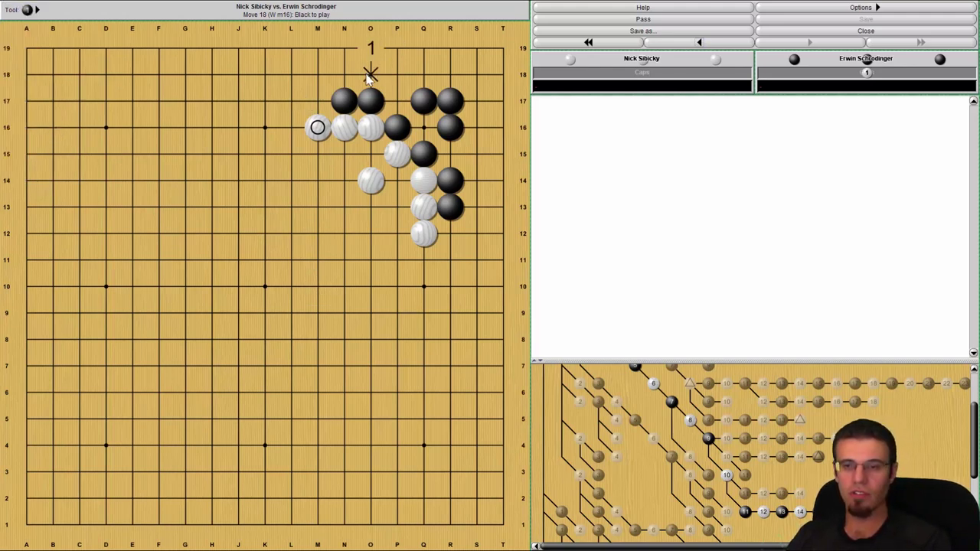
pyautogui.click(371, 74)
pyautogui.click(397, 74)
pyautogui.click(397, 100)
pyautogui.click(424, 74)
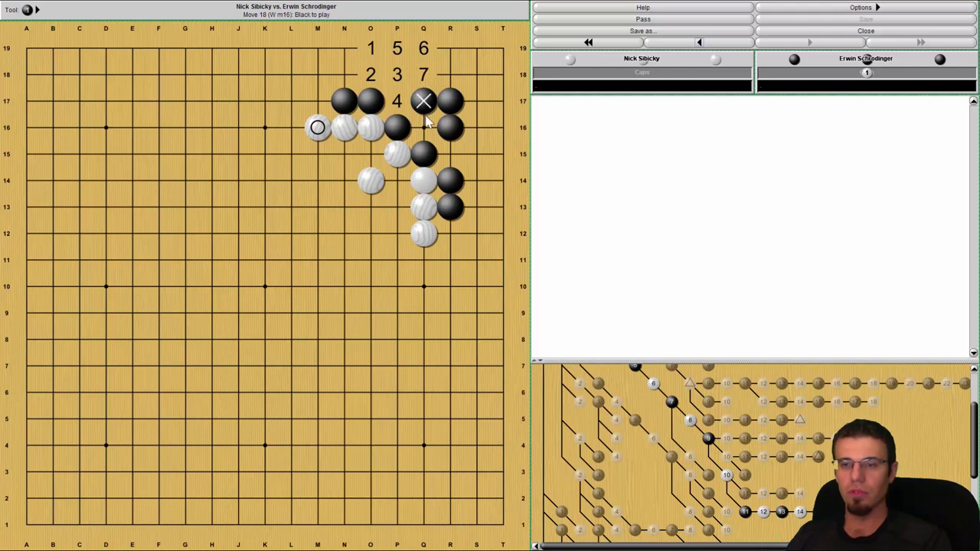
pyautogui.click(424, 127)
# Continue numbering R19, R18, T18, T19, T15, S14 and T14 up to 23
pyautogui.click(450, 48)
pyautogui.click(450, 75)
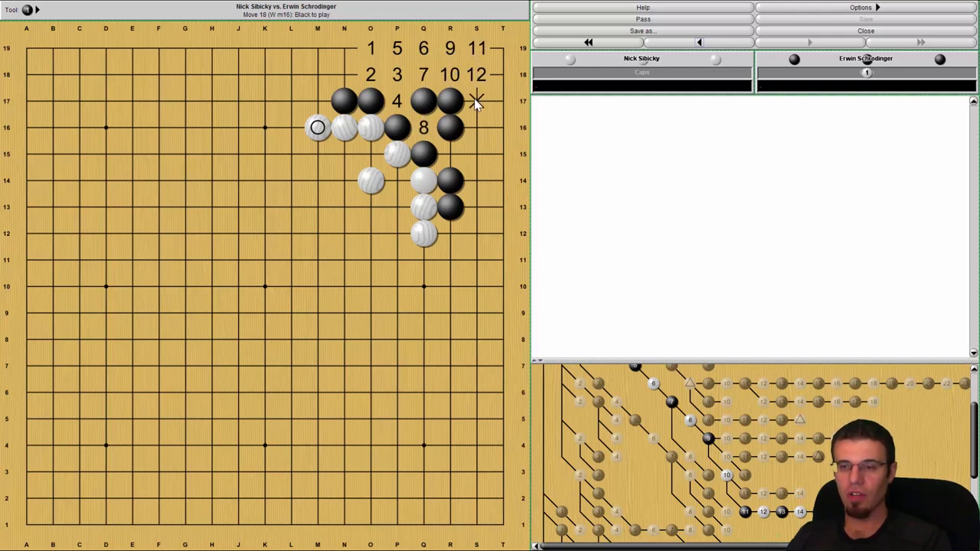
pyautogui.click(502, 74)
pyautogui.click(502, 49)
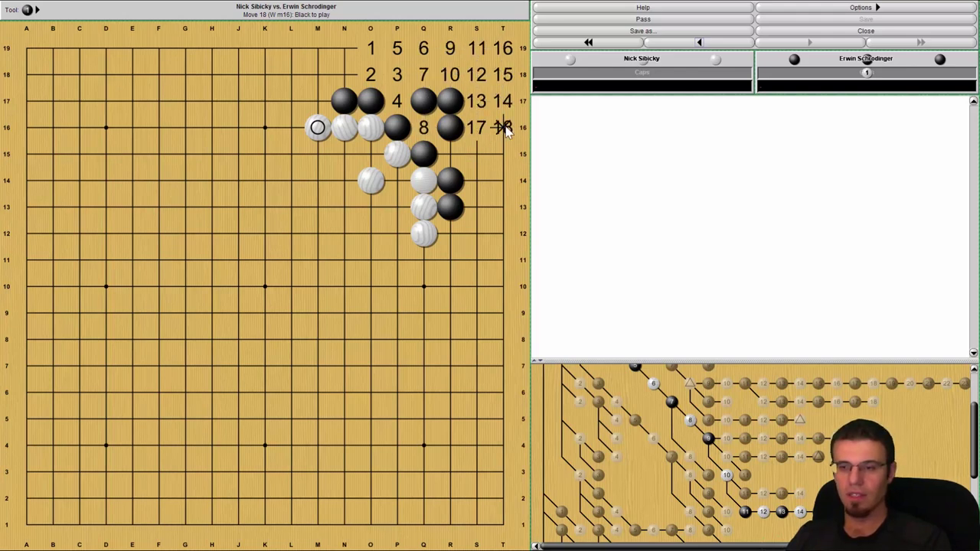
pyautogui.click(503, 154)
pyautogui.click(476, 180)
pyautogui.click(503, 180)
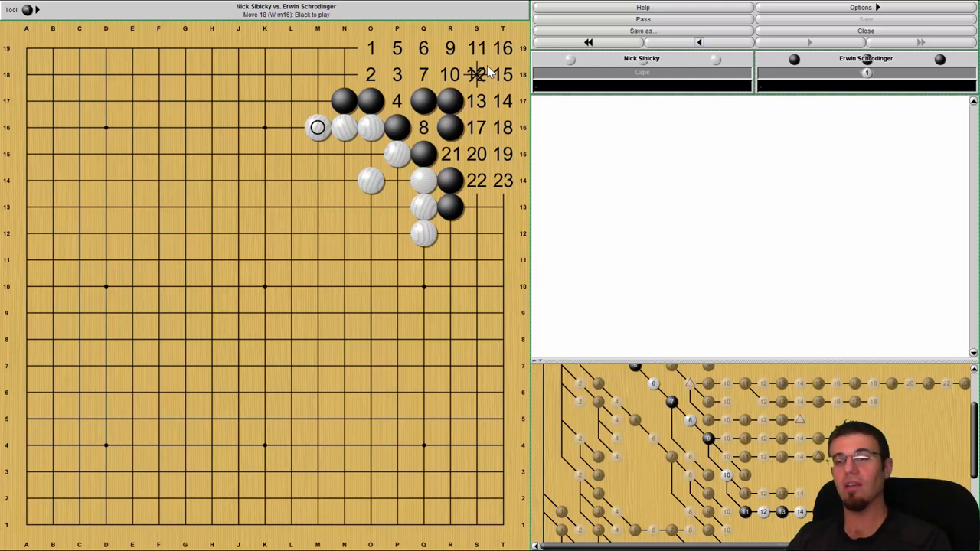
pyautogui.click(23, 9)
# Return to stone play and add Black D16, White R12, Black M12 and White L11
pyautogui.click(44, 26)
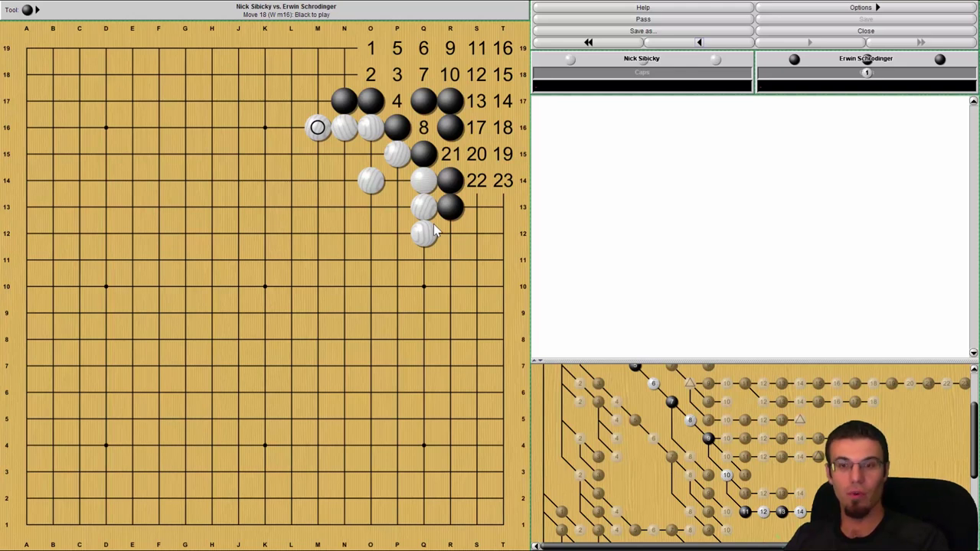
pyautogui.click(106, 129)
pyautogui.click(449, 238)
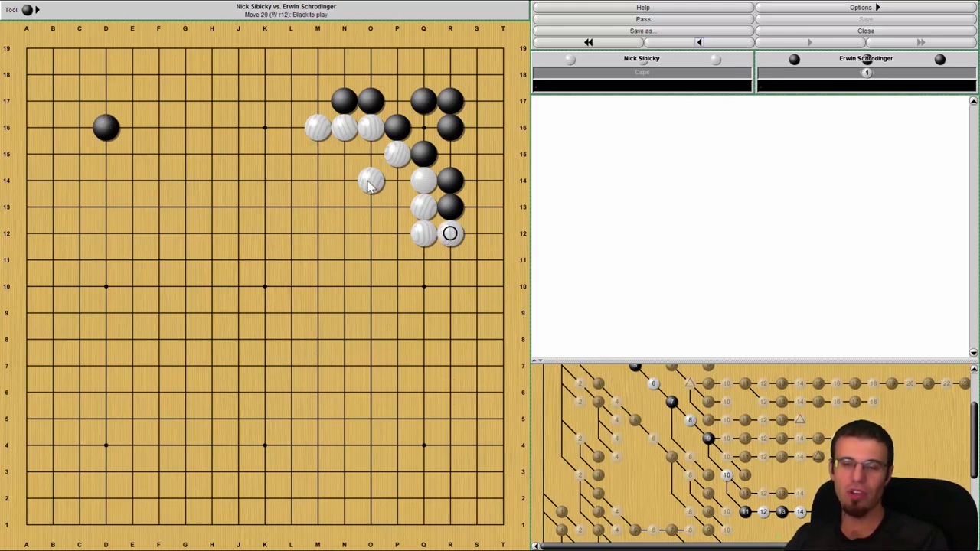
pyautogui.click(317, 236)
pyautogui.click(282, 264)
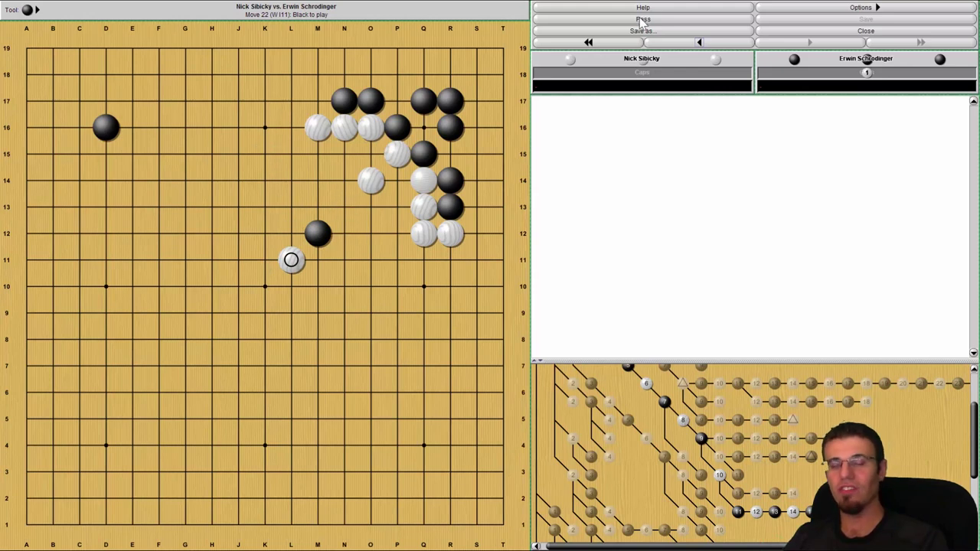
# Replace White's L11 with K12, then step back to move 19
pyautogui.click(718, 46)
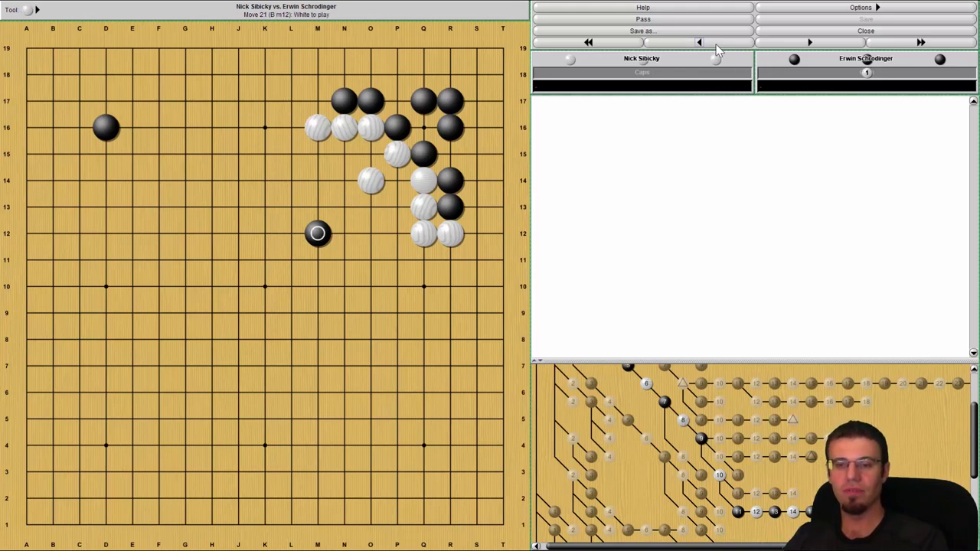
pyautogui.click(265, 233)
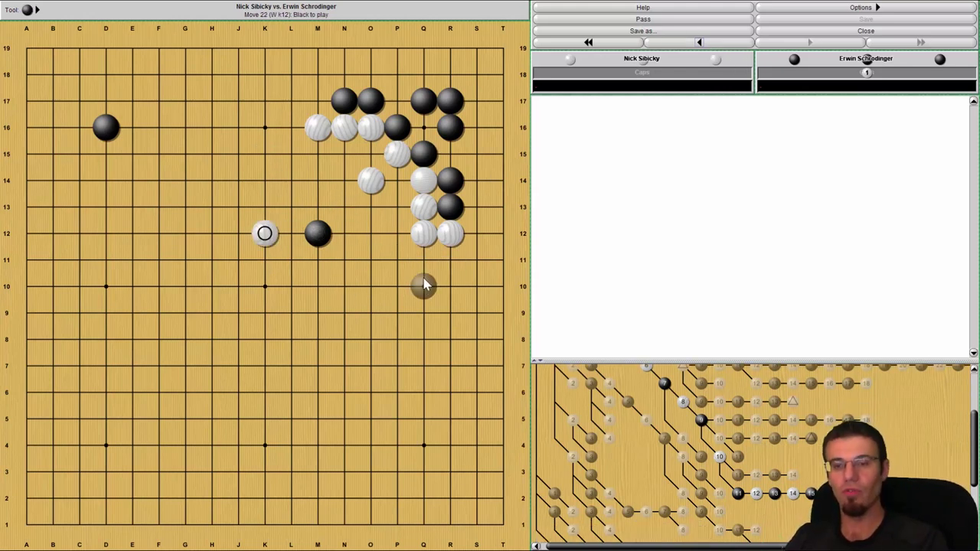
pyautogui.click(712, 44)
pyautogui.click(714, 46)
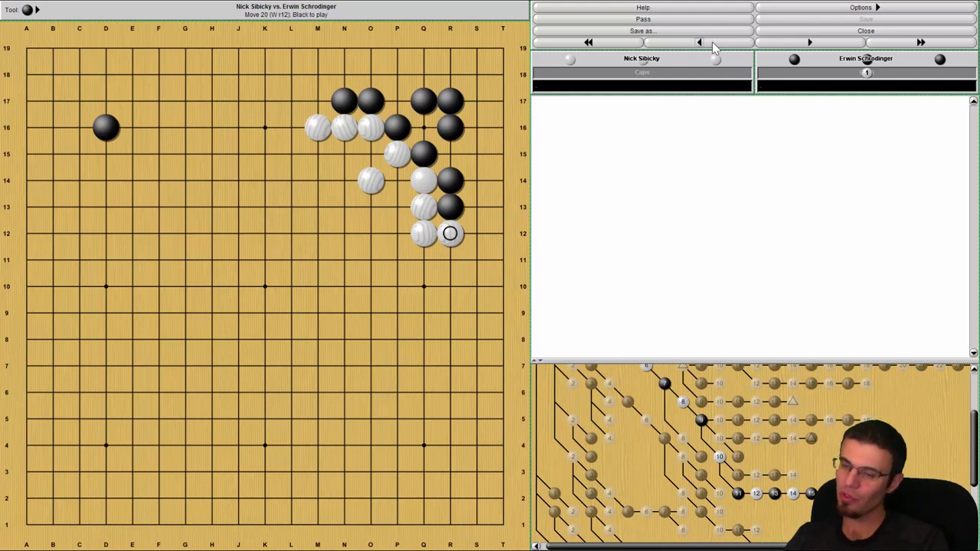
pyautogui.click(712, 44)
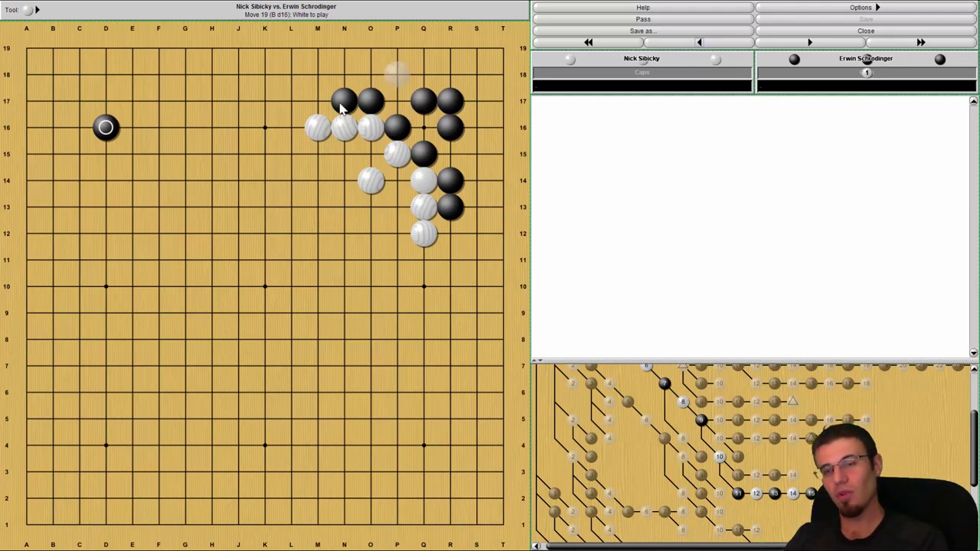
# Rewind the game to move 2, the 3-3 invasion
pyautogui.click(699, 44)
pyautogui.click(699, 43)
pyautogui.click(699, 44)
pyautogui.click(699, 44)
pyautogui.click(699, 44)
pyautogui.click(699, 44)
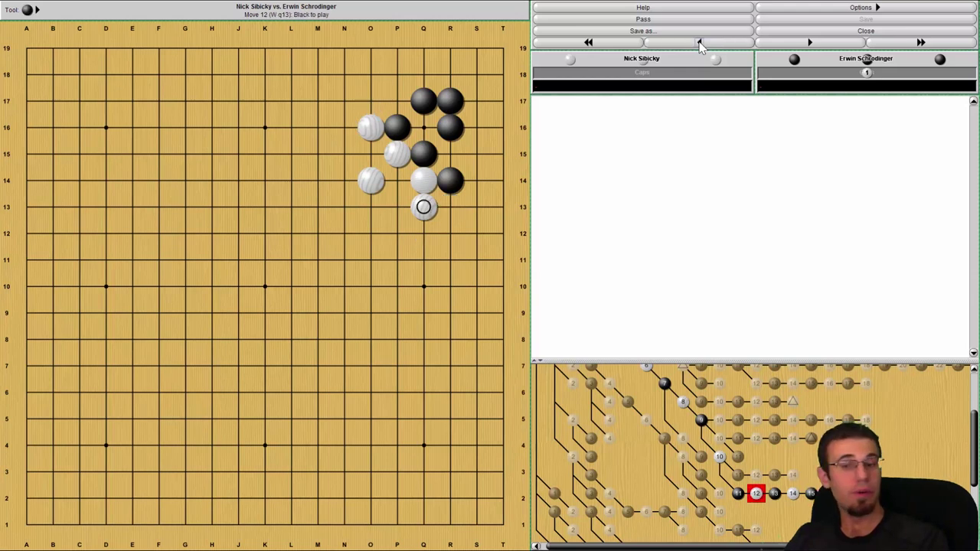
pyautogui.click(699, 44)
pyautogui.click(699, 44)
pyautogui.click(699, 44)
pyautogui.click(699, 44)
pyautogui.click(699, 44)
pyautogui.click(699, 43)
pyautogui.click(699, 43)
pyautogui.click(699, 44)
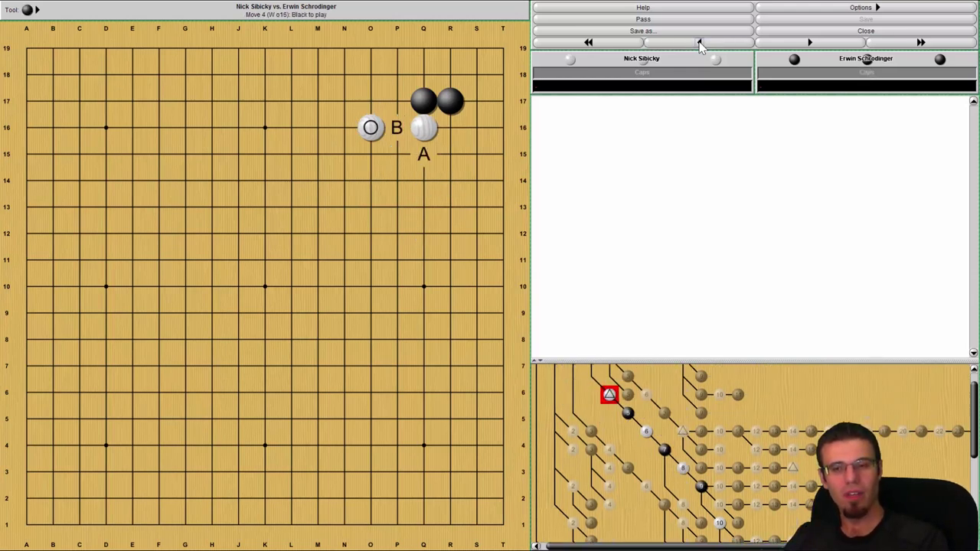
pyautogui.click(666, 46)
pyautogui.click(667, 46)
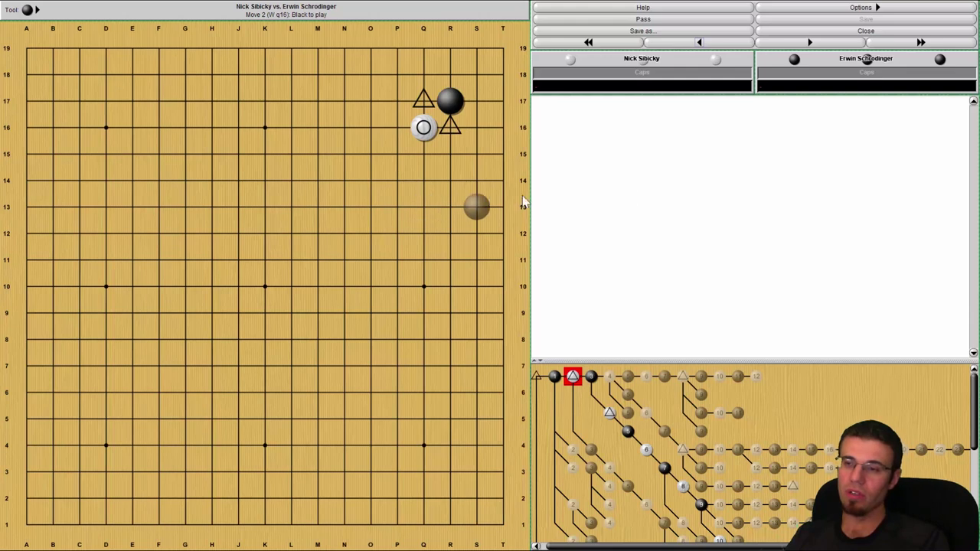
# Replay Black Q17, White O16, Black P16, White P15, Black P17 and White O15
pyautogui.click(423, 100)
pyautogui.click(378, 130)
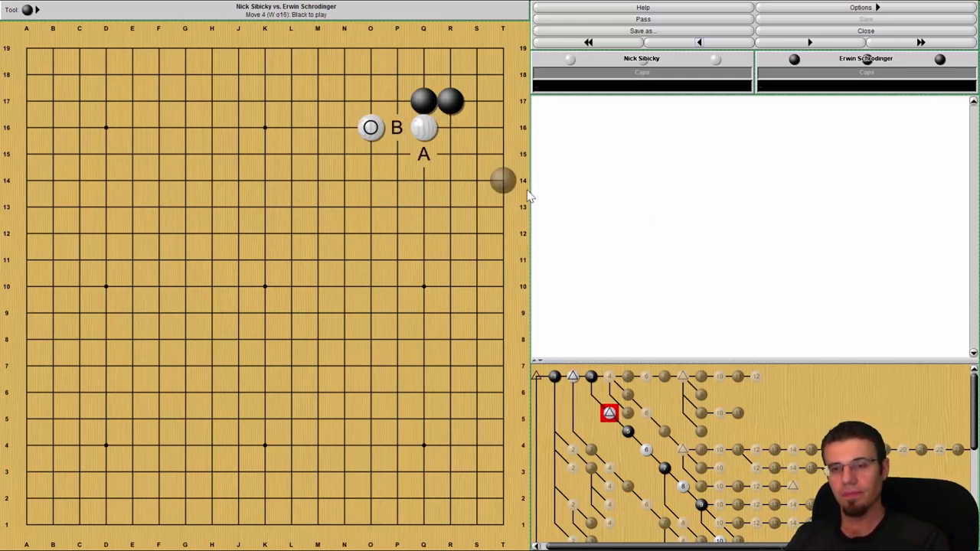
pyautogui.click(402, 133)
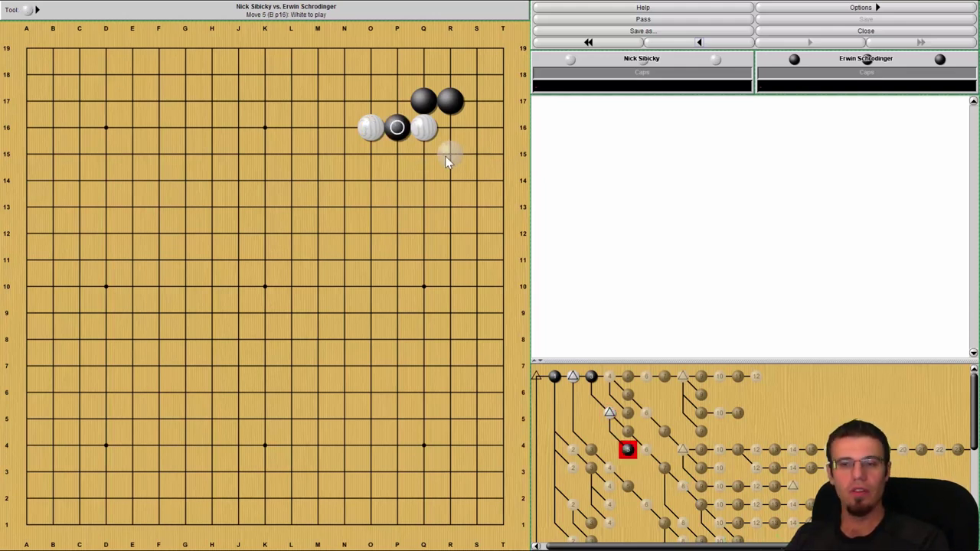
pyautogui.click(398, 156)
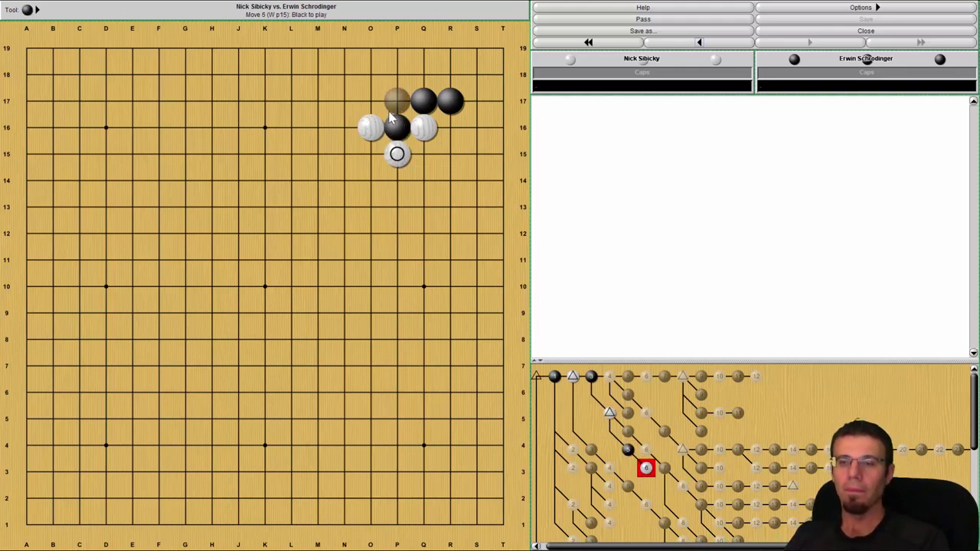
pyautogui.press('Right')
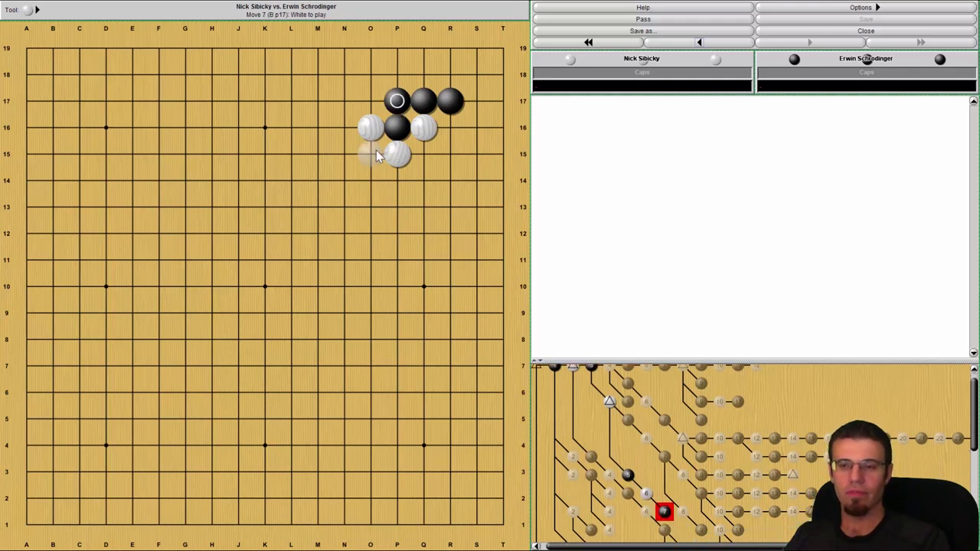
pyautogui.click(376, 151)
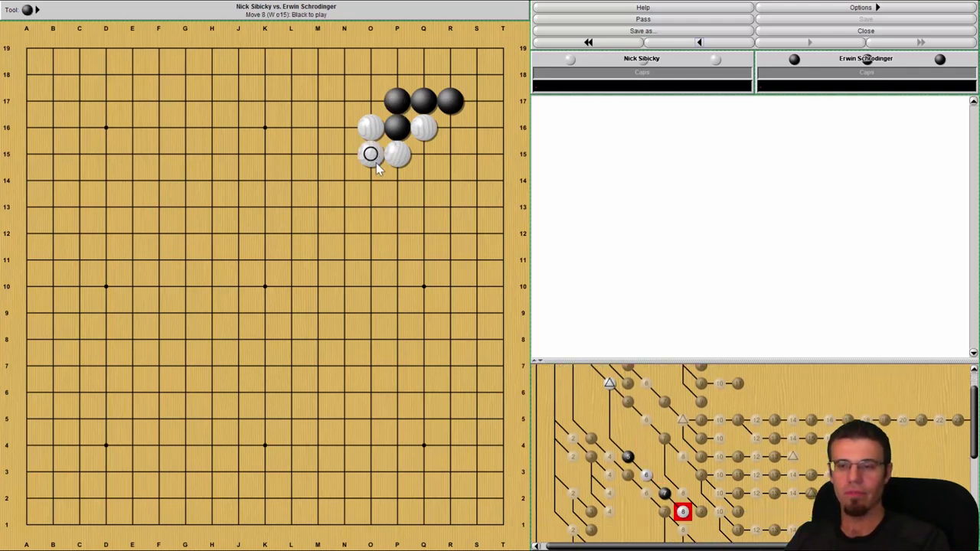
# Try Black N17 at move 9, then replace it with Black R14
pyautogui.click(337, 109)
pyautogui.click(729, 43)
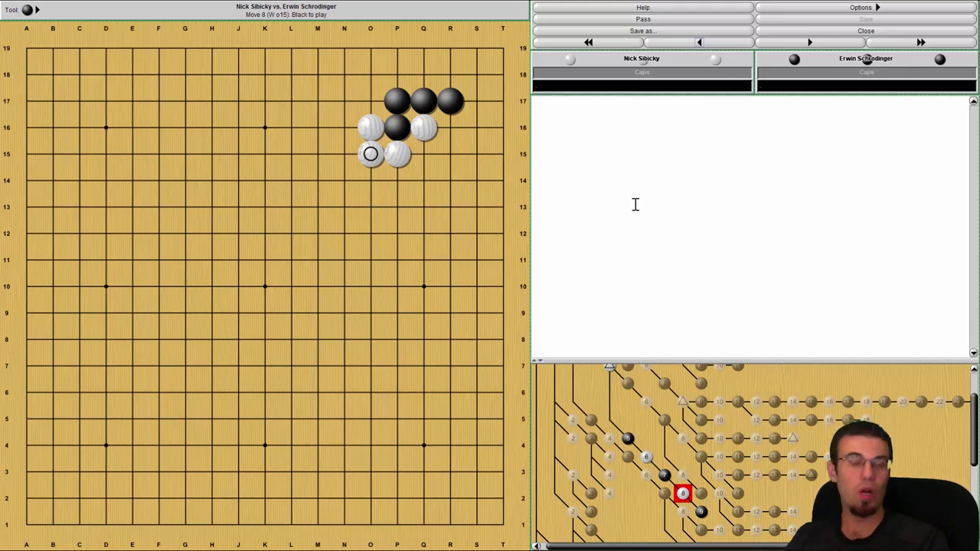
pyautogui.click(344, 100)
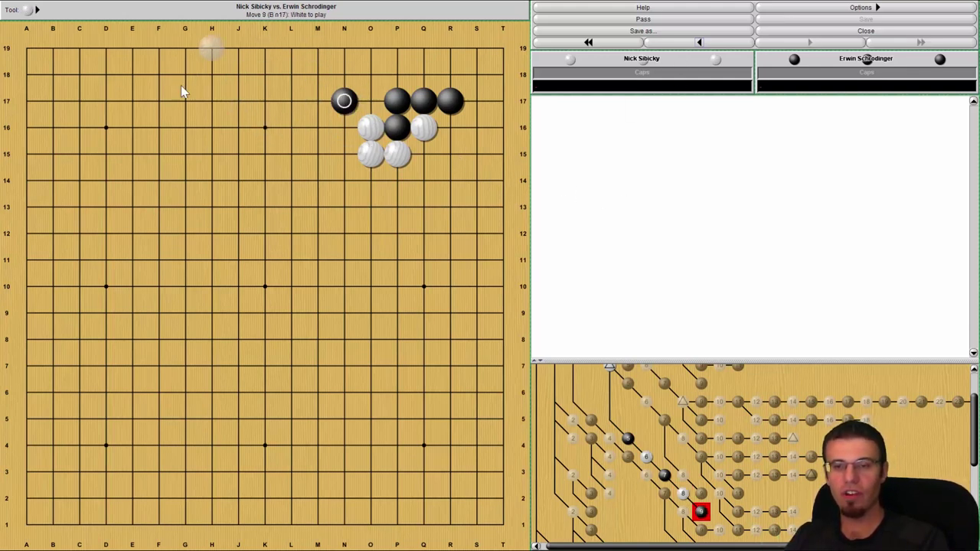
pyautogui.click(698, 42)
pyautogui.click(451, 179)
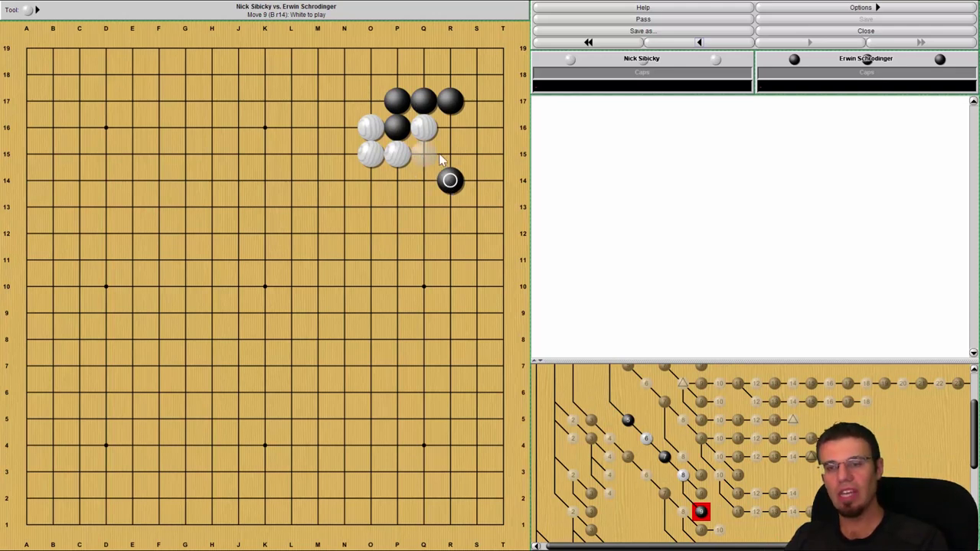
# Continue with White R15, Black S15, White S16, Black R16, White Q15, S14, S17, S18
pyautogui.click(449, 154)
pyautogui.click(476, 154)
pyautogui.click(476, 127)
pyautogui.click(450, 127)
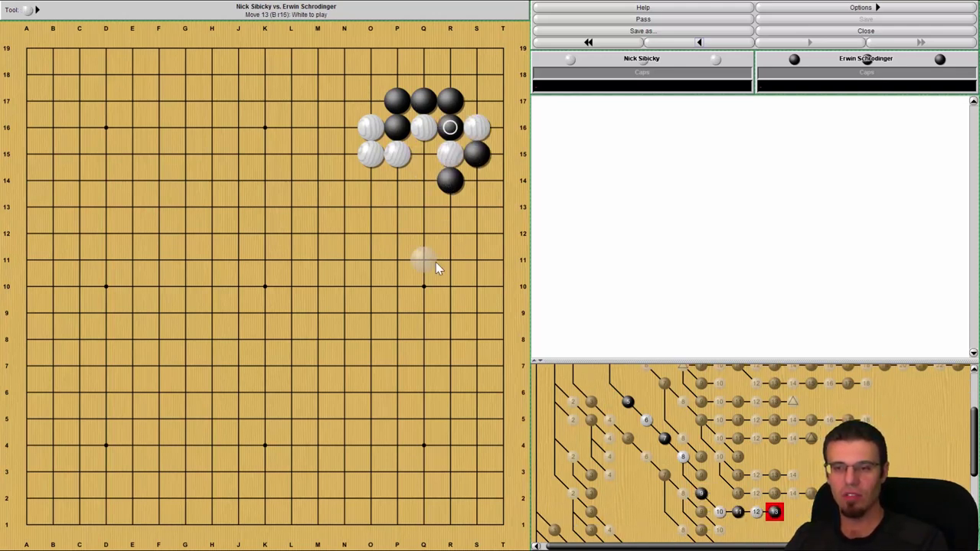
pyautogui.click(430, 154)
pyautogui.click(474, 181)
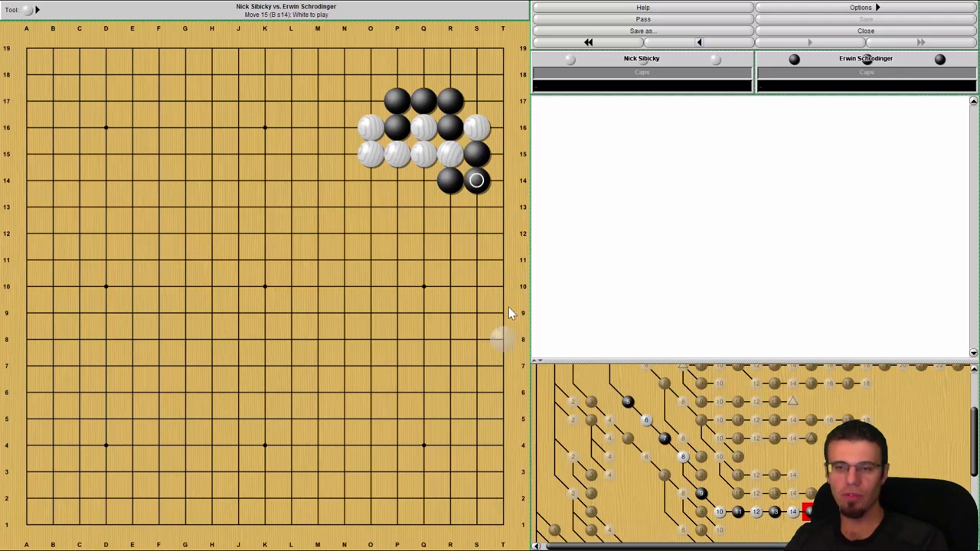
pyautogui.click(476, 101)
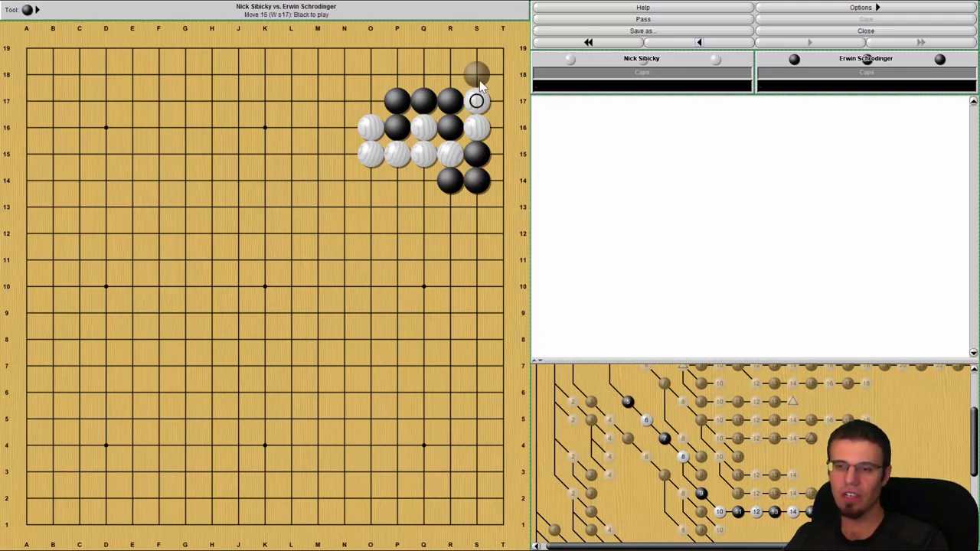
pyautogui.click(477, 74)
# Back at move 9, branch White R16 as move 10, trying and retracting Black Q15
pyautogui.click(711, 44)
pyautogui.click(710, 45)
pyautogui.click(711, 45)
pyautogui.click(711, 45)
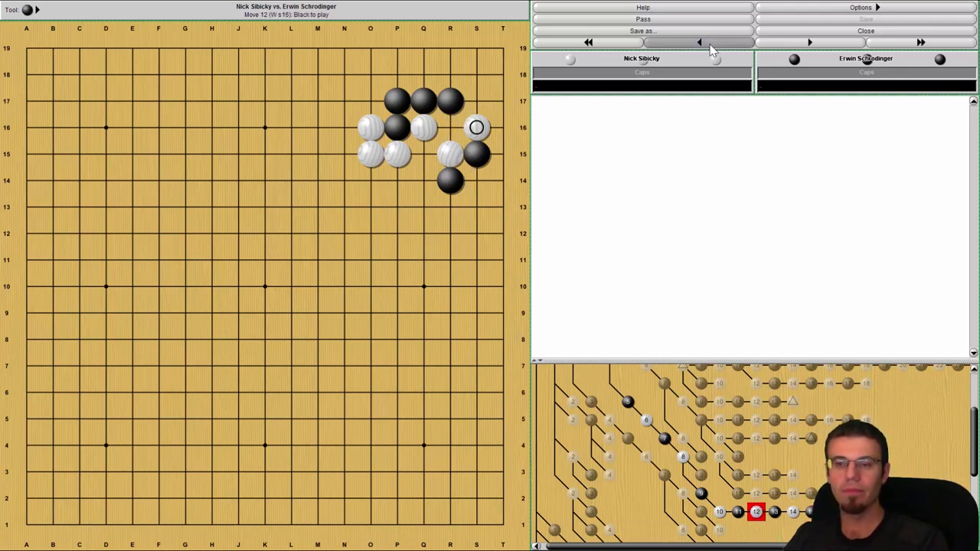
pyautogui.click(710, 44)
pyautogui.click(710, 45)
pyautogui.click(710, 45)
pyautogui.click(711, 44)
pyautogui.click(450, 128)
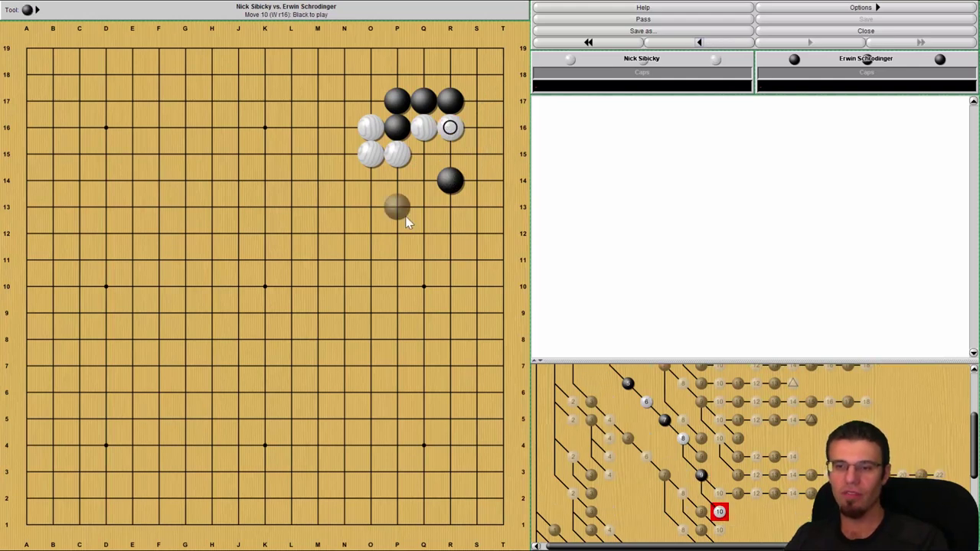
pyautogui.click(423, 154)
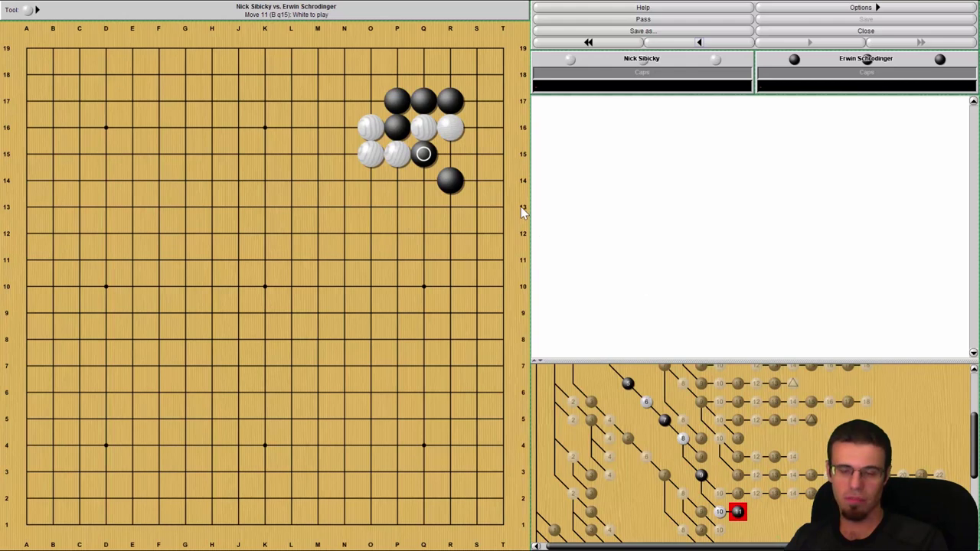
pyautogui.click(732, 46)
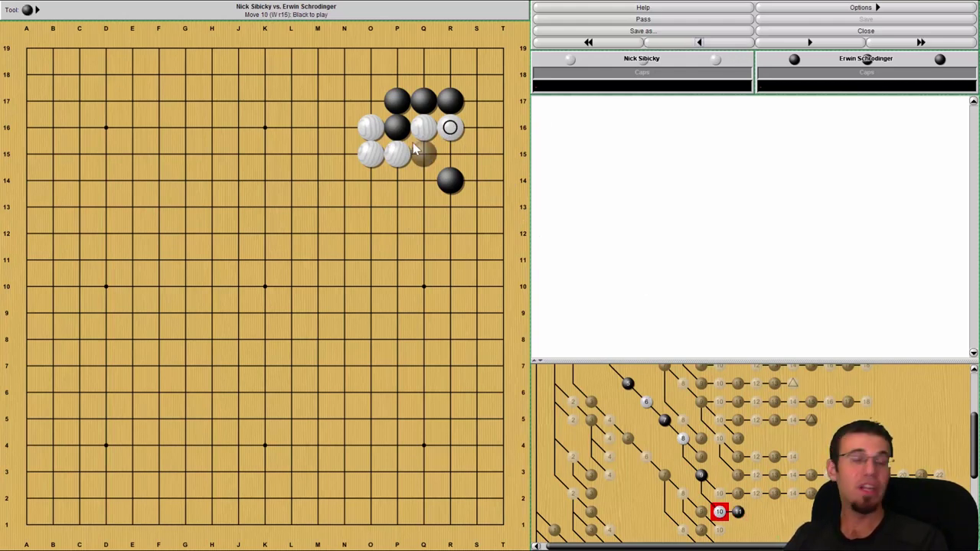
# Play the ko line: S16, S15, R15, Q15, S14, S17, T15 capture, S18, R18
pyautogui.click(472, 134)
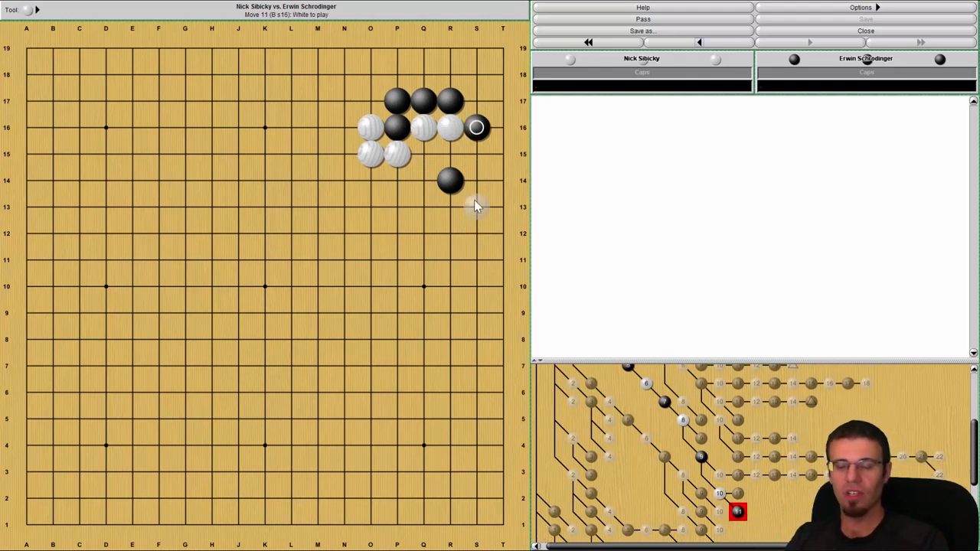
pyautogui.click(477, 154)
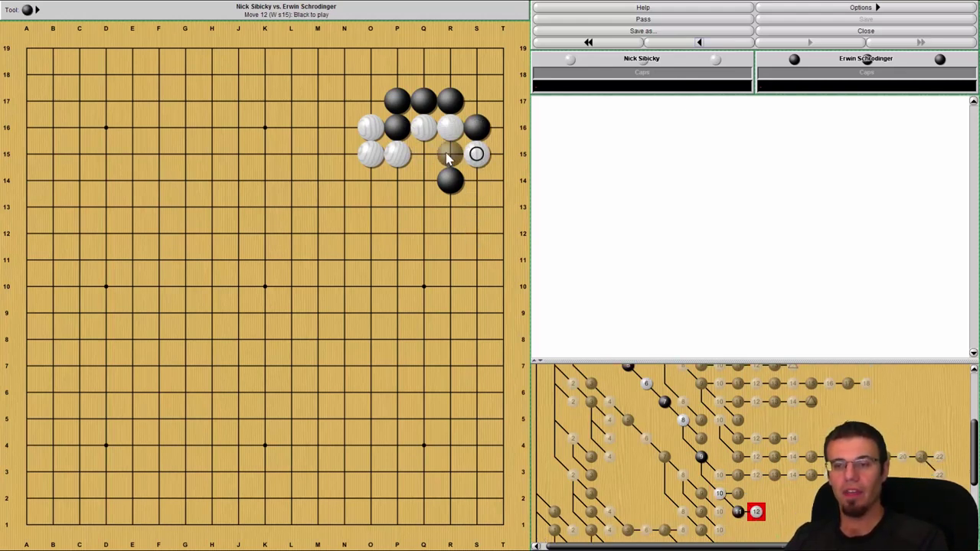
pyautogui.click(448, 155)
pyautogui.click(423, 154)
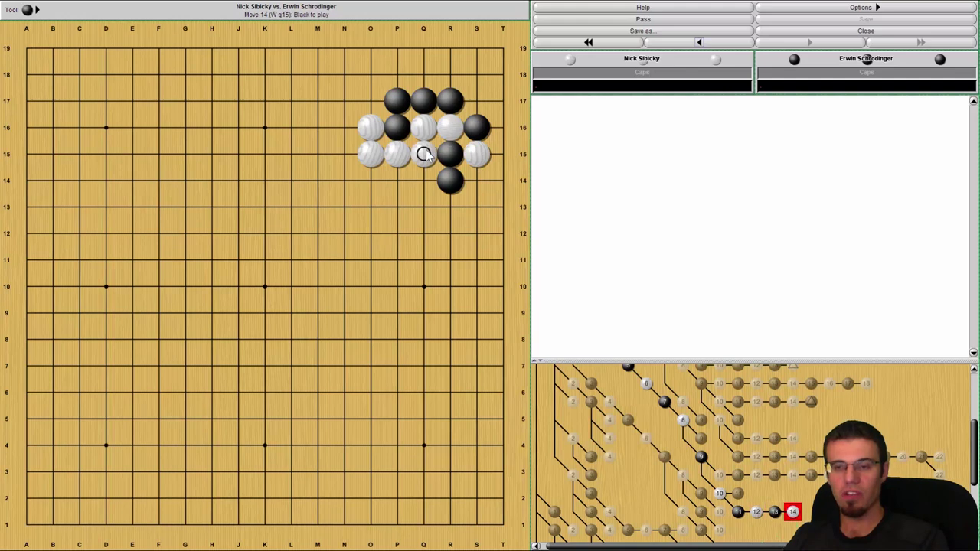
pyautogui.click(476, 180)
pyautogui.click(476, 101)
pyautogui.click(503, 154)
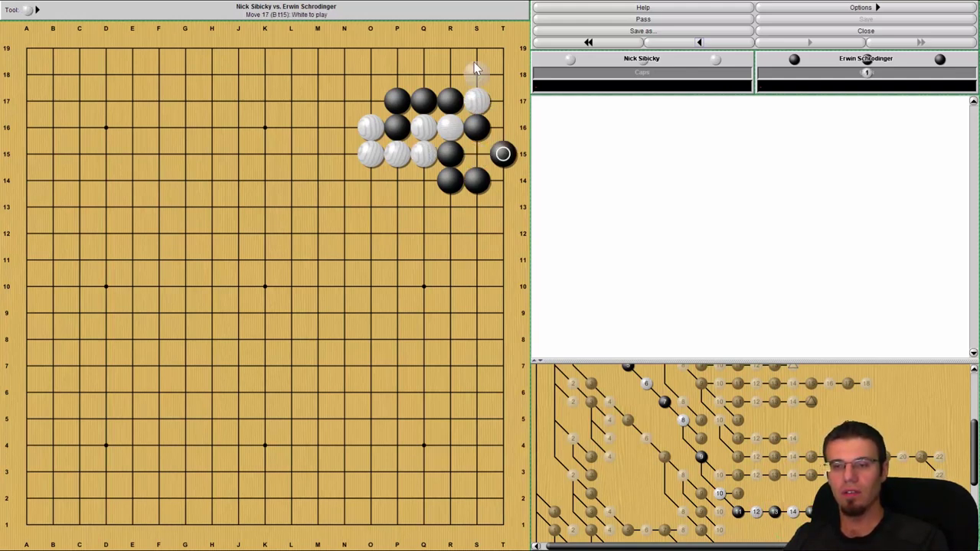
pyautogui.click(475, 74)
pyautogui.click(449, 74)
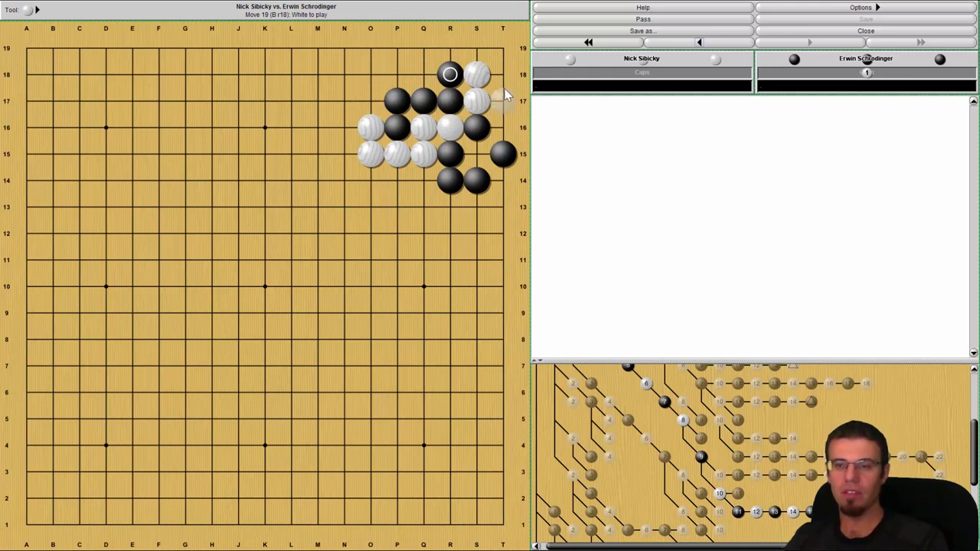
# Rewind to move 8 and add Black N17 as an alternative move 9
pyautogui.click(692, 47)
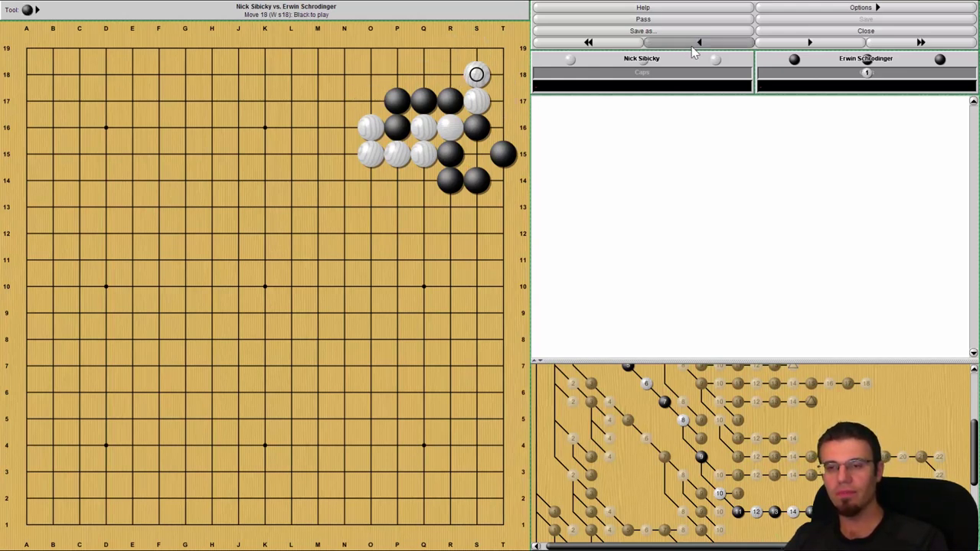
pyautogui.click(692, 47)
pyautogui.click(692, 48)
pyautogui.click(692, 47)
pyautogui.click(692, 48)
pyautogui.click(692, 47)
pyautogui.click(692, 48)
pyautogui.click(692, 47)
pyautogui.click(692, 48)
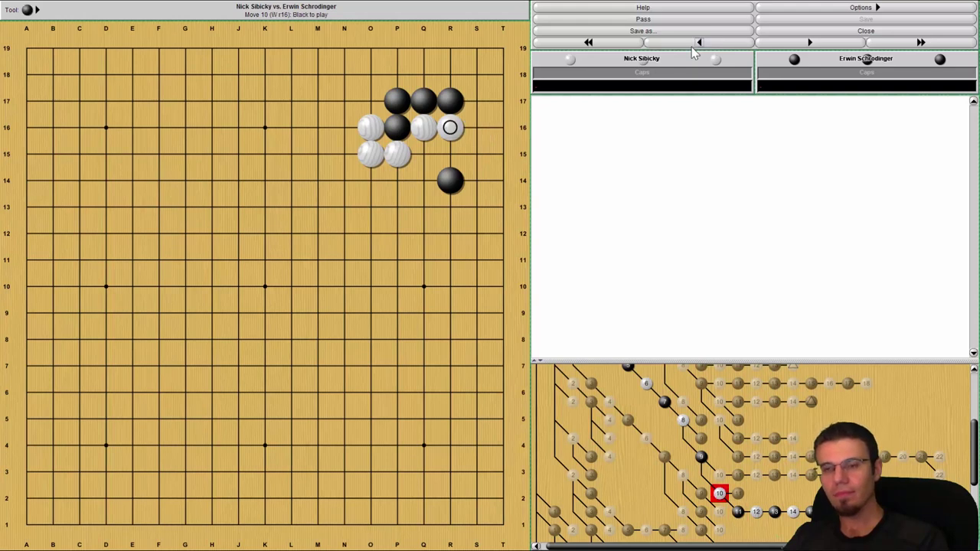
pyautogui.click(692, 48)
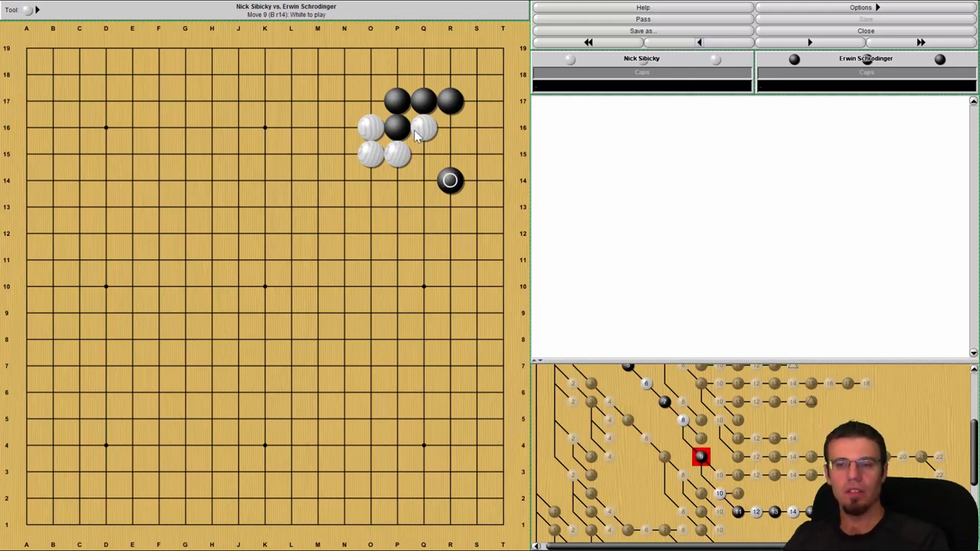
pyautogui.click(667, 43)
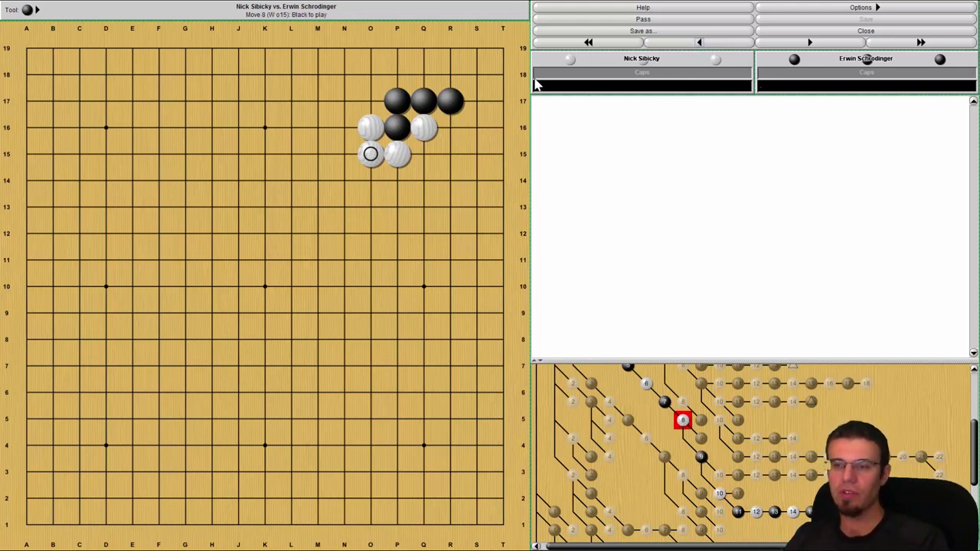
pyautogui.click(343, 101)
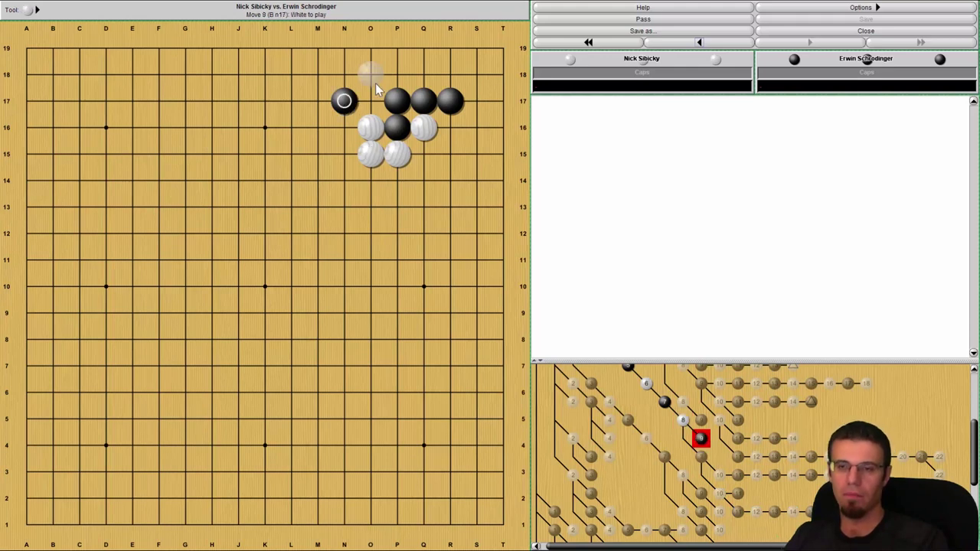
pyautogui.click(705, 46)
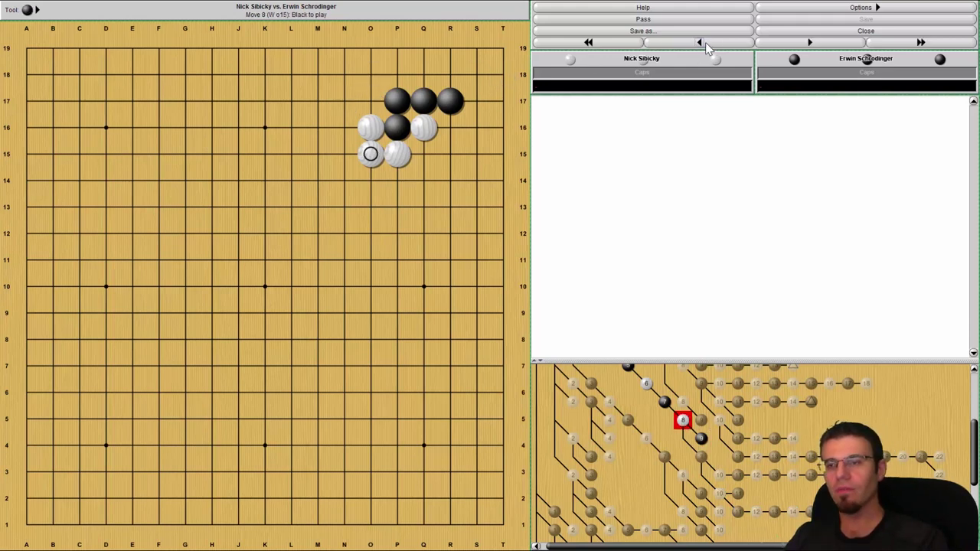
# Add Black R14 and White O17 as moves 9 and 10, then rewind several moves
pyautogui.click(450, 179)
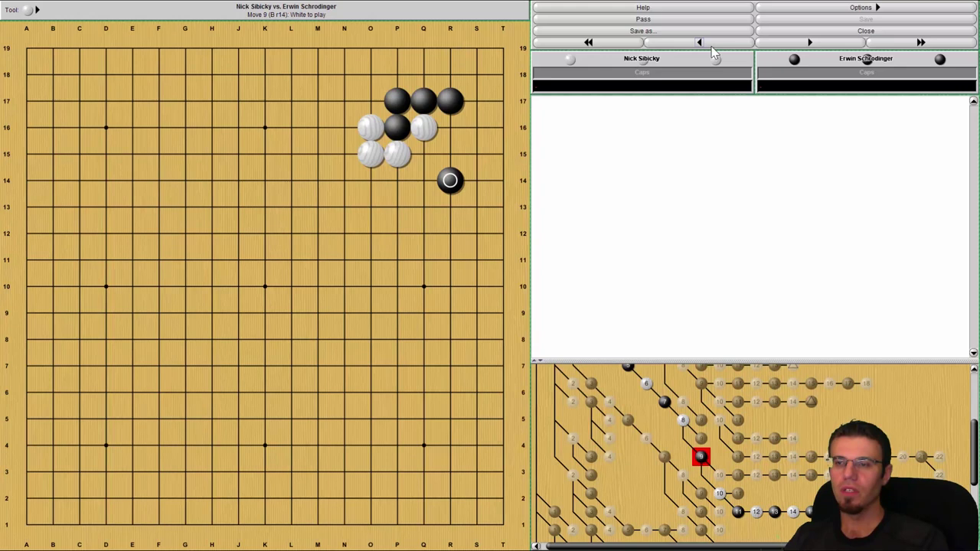
pyautogui.click(371, 101)
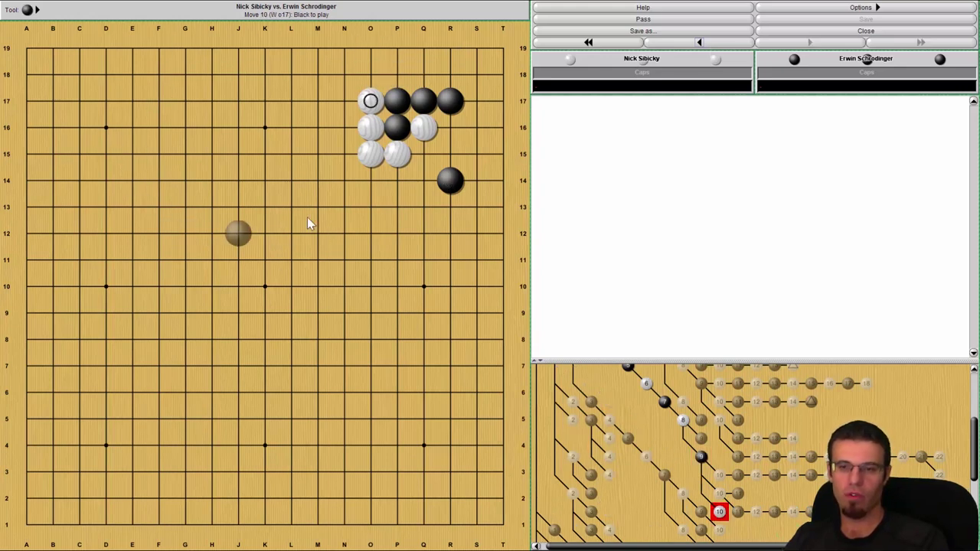
pyautogui.click(687, 46)
pyautogui.click(687, 46)
pyautogui.click(687, 45)
pyautogui.click(687, 46)
pyautogui.click(687, 46)
pyautogui.click(687, 46)
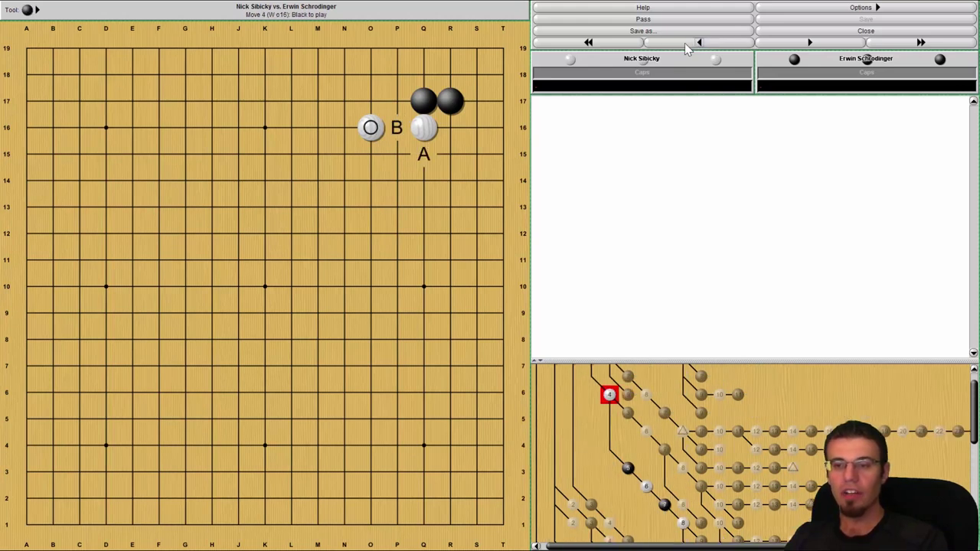
# Step back to Black's R17 at move 1, briefly viewing White's Q16 reply
pyautogui.click(686, 46)
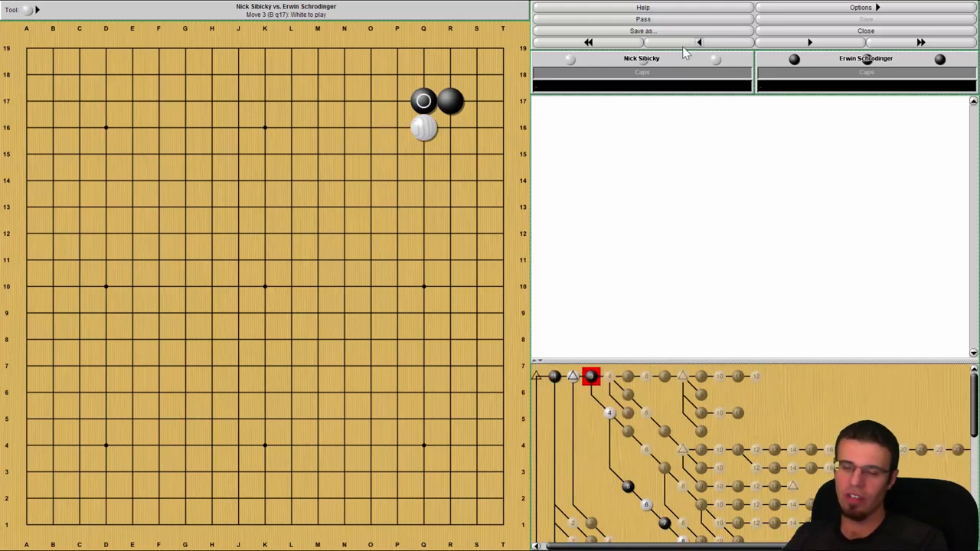
pyautogui.click(687, 46)
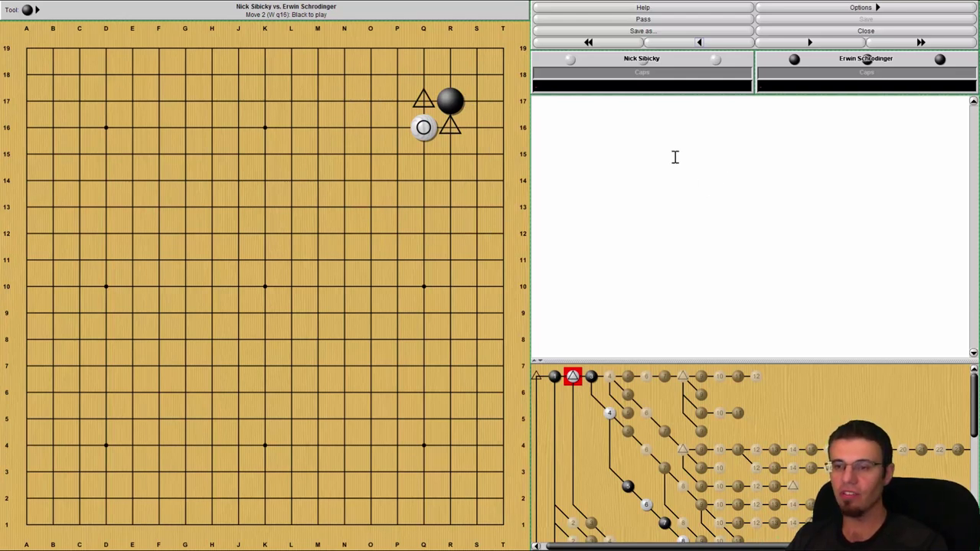
pyautogui.click(686, 45)
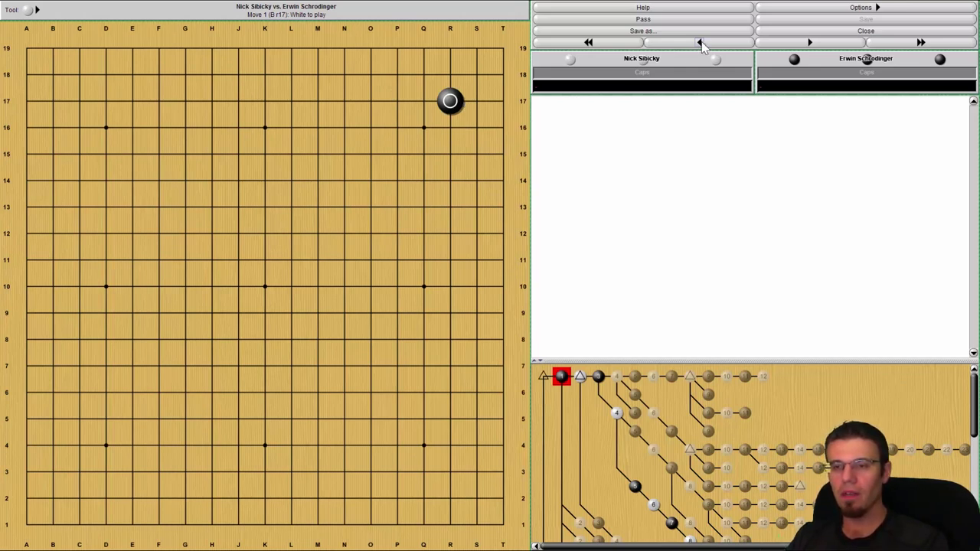
pyautogui.click(425, 130)
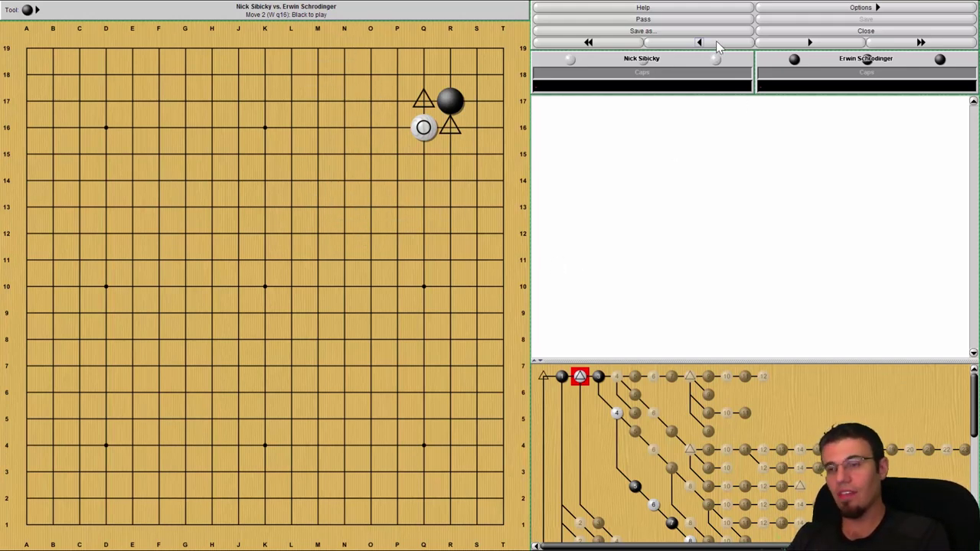
pyautogui.click(718, 44)
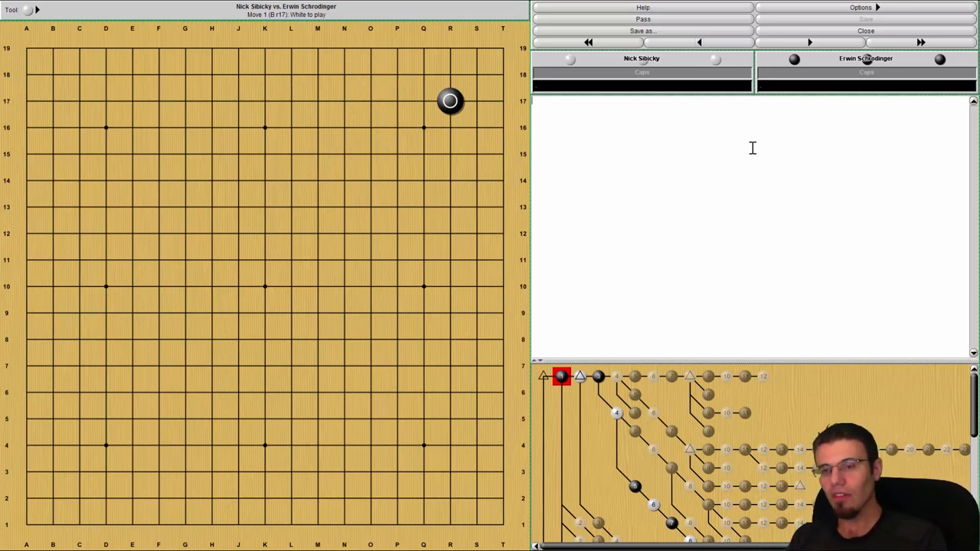
# Return to Black's R17 stone and try White Q15 answered by Black P16
pyautogui.click(700, 43)
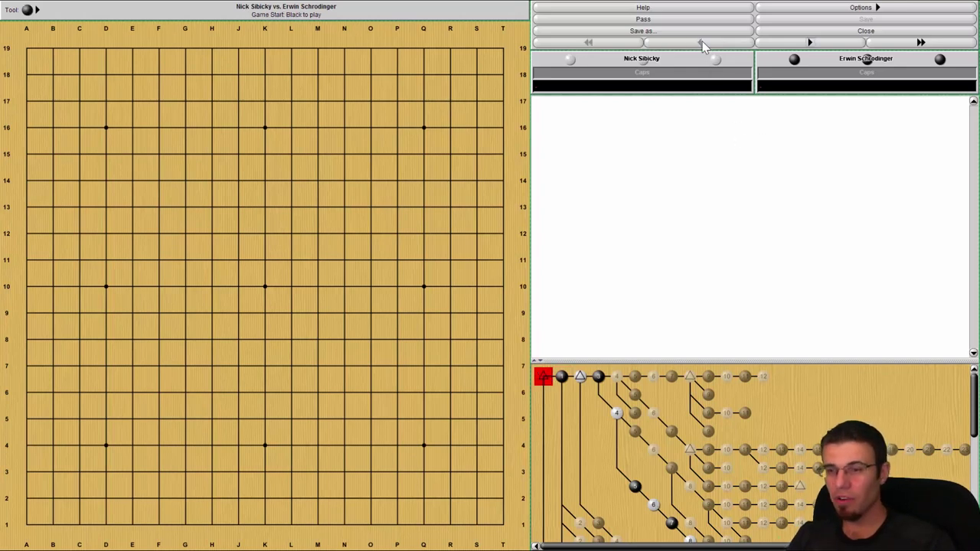
pyautogui.click(765, 49)
pyautogui.click(766, 48)
pyautogui.click(737, 44)
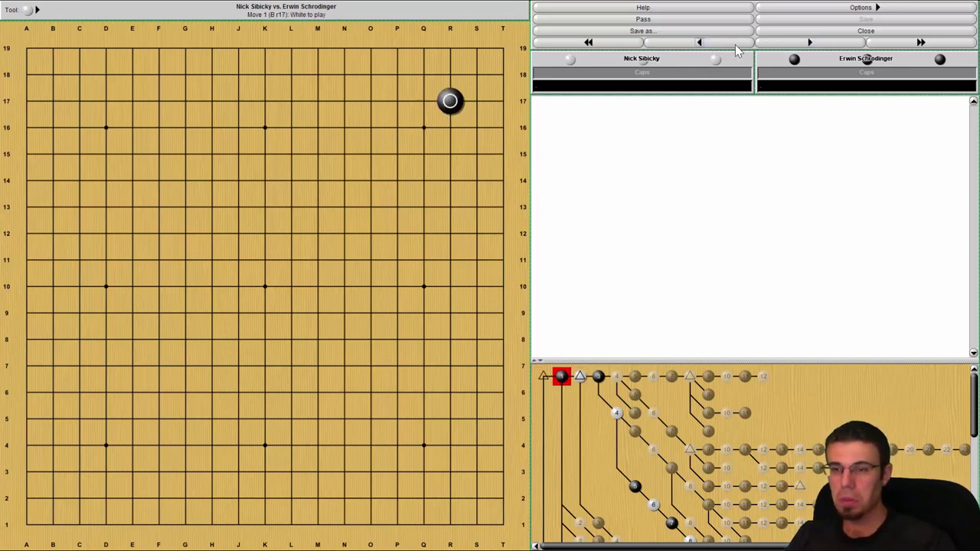
pyautogui.click(425, 154)
pyautogui.click(396, 127)
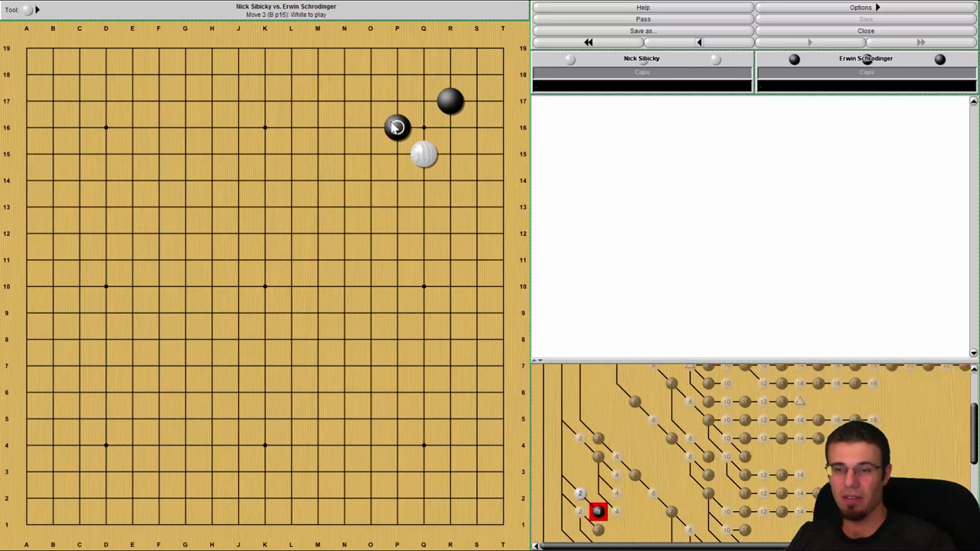
# Undo the Q15 line and try White Q14 as a reply, then take it back
pyautogui.click(735, 44)
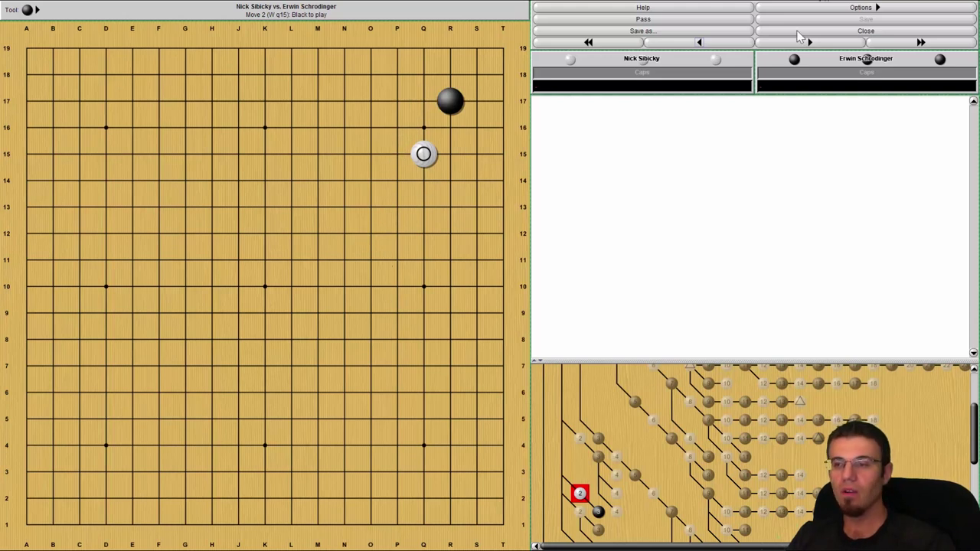
pyautogui.click(737, 46)
pyautogui.click(423, 180)
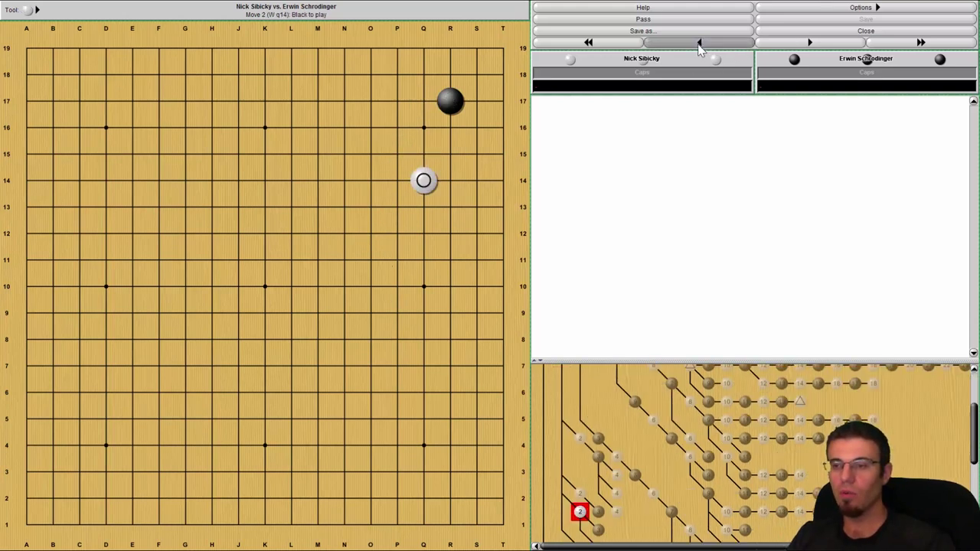
pyautogui.click(699, 44)
# Play the R14 line: White R14, Black O16, White Q11, Black R4, White M17
pyautogui.click(449, 178)
pyautogui.click(370, 127)
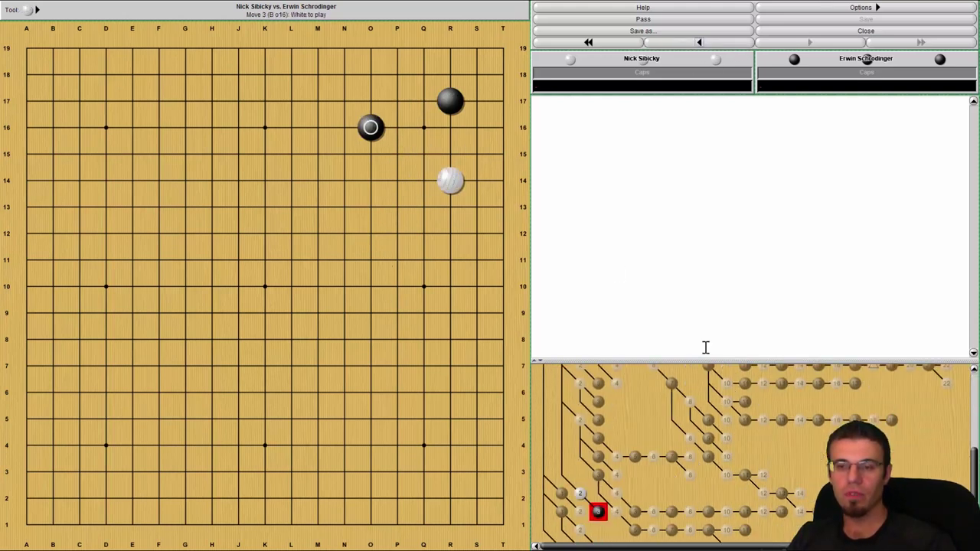
pyautogui.click(426, 268)
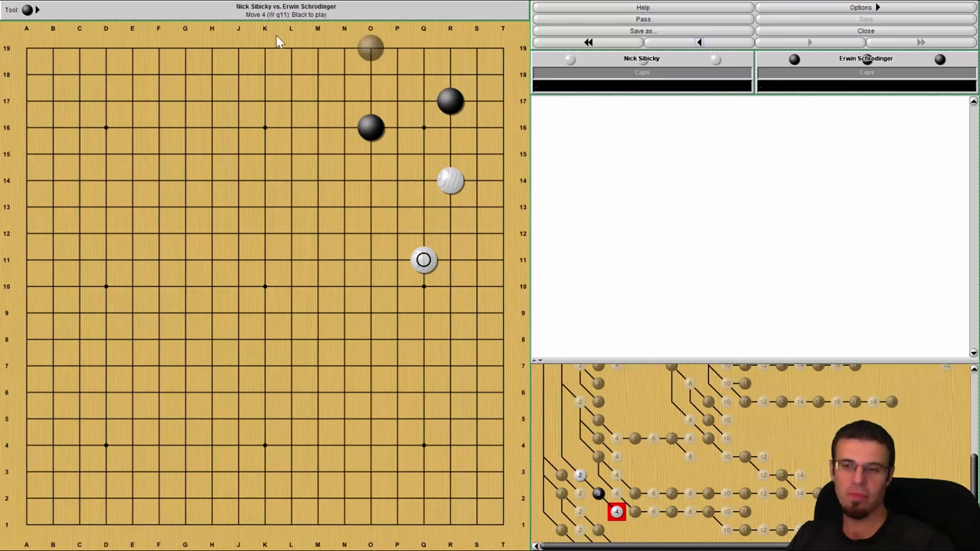
pyautogui.click(26, 14)
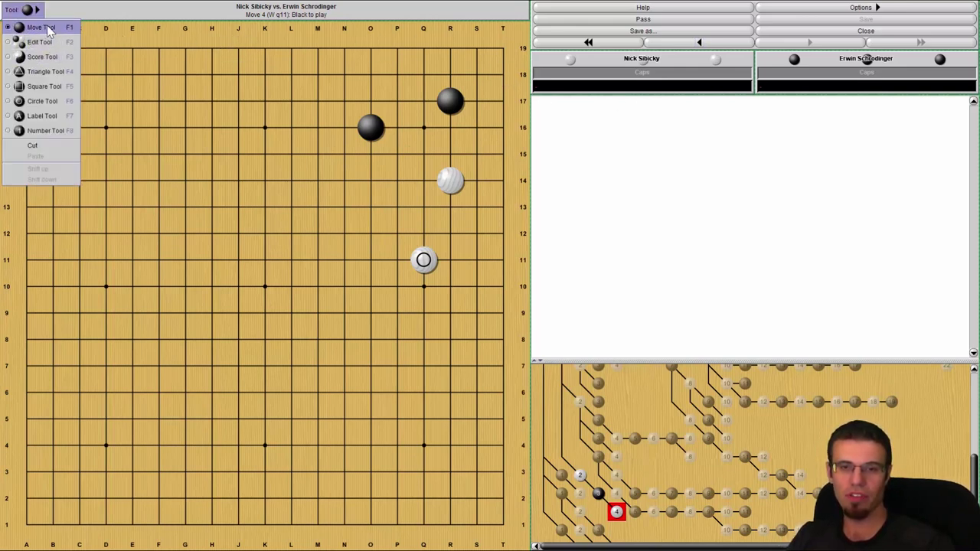
pyautogui.click(35, 25)
pyautogui.click(449, 443)
pyautogui.click(313, 99)
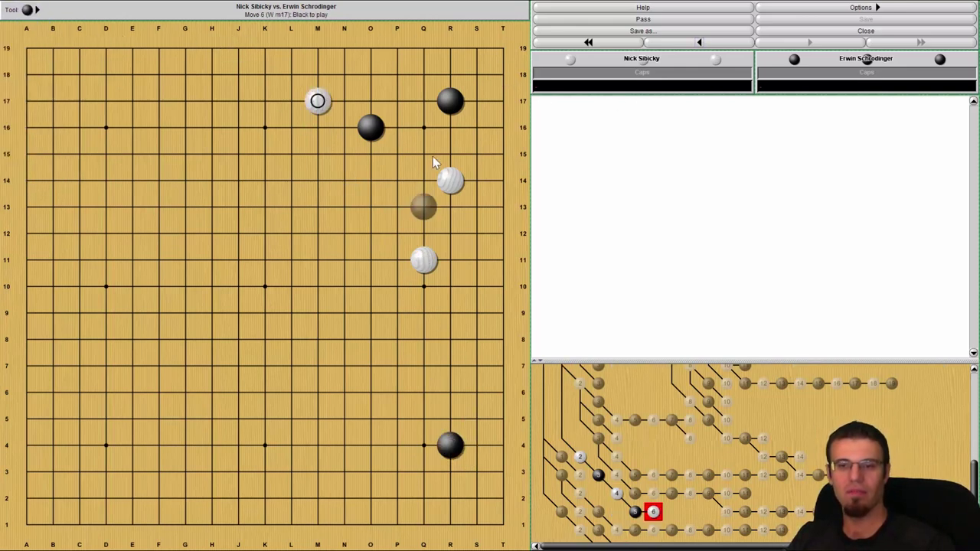
# Step back through M17, R4, Q11 and O16 to White R14 at move 2
pyautogui.click(740, 47)
pyautogui.click(739, 42)
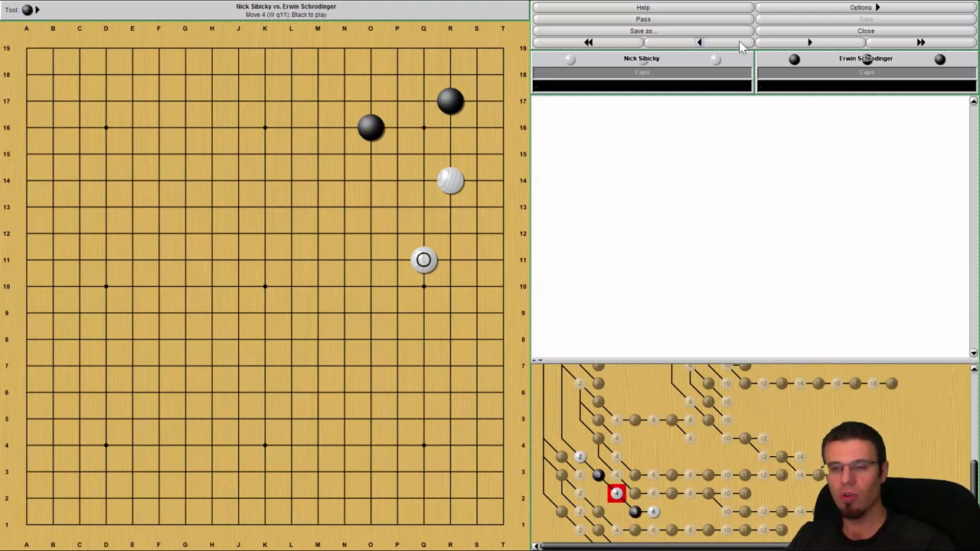
pyautogui.click(739, 42)
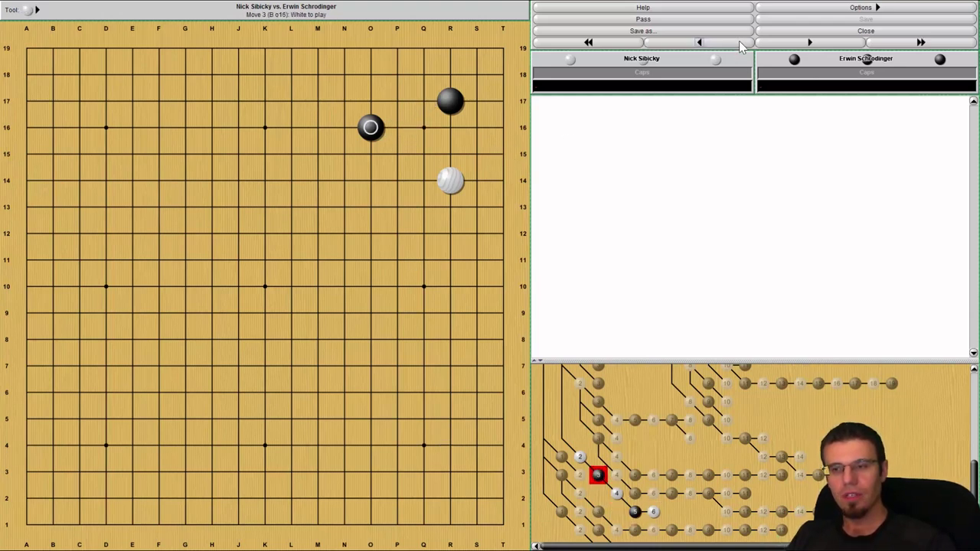
pyautogui.click(738, 42)
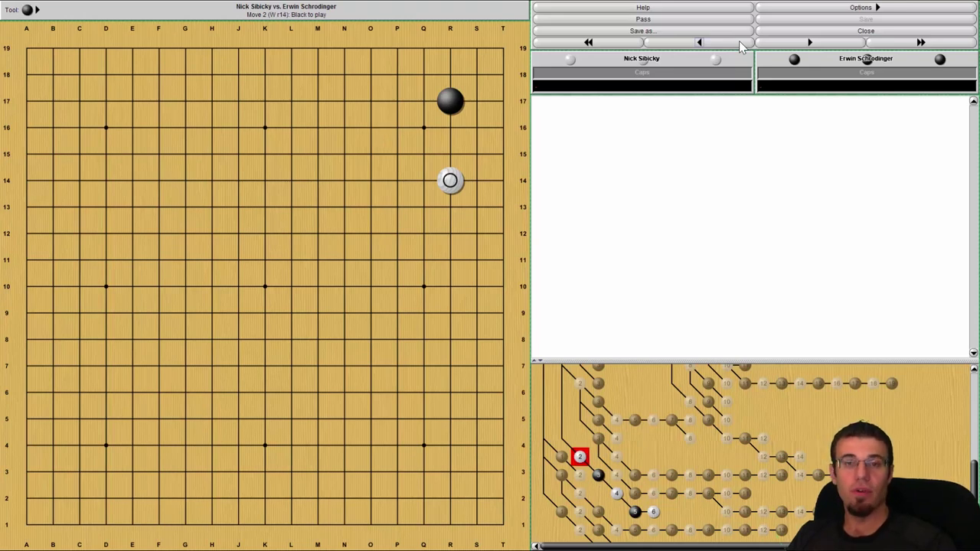
# Back up to move 1 and select White's Q16 reply with triangles on Q17 and R16
pyautogui.click(739, 42)
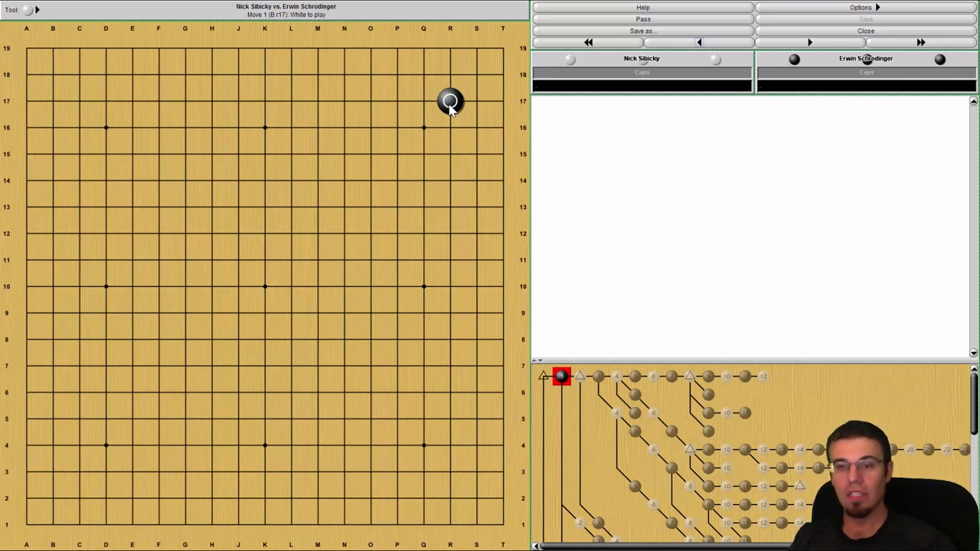
pyautogui.click(425, 128)
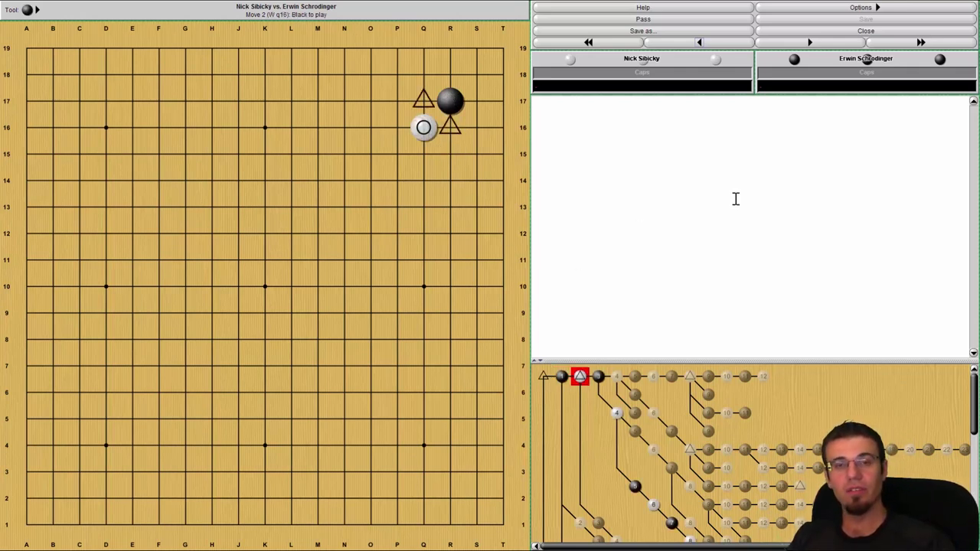